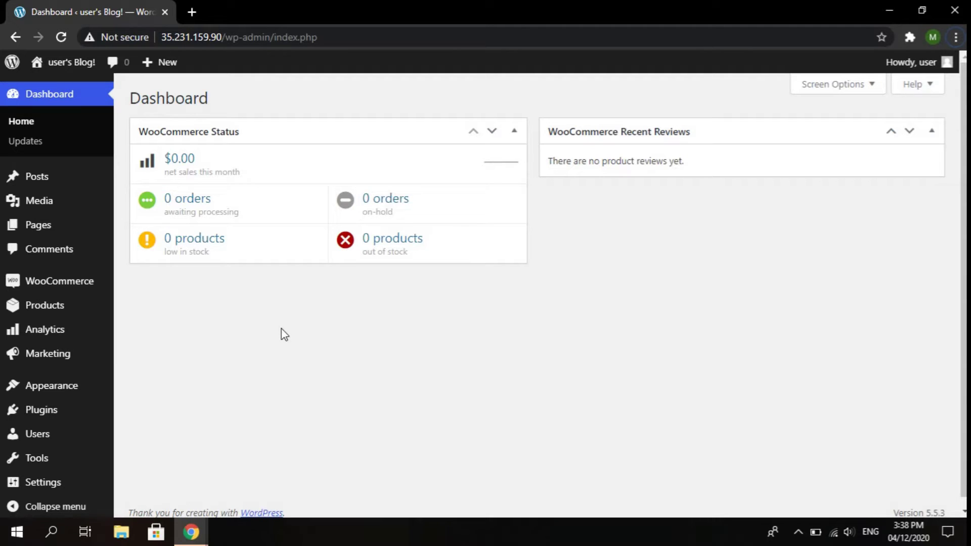
- Search the WordPress plugin directory for "otp verification"
mouse_move(60, 420)
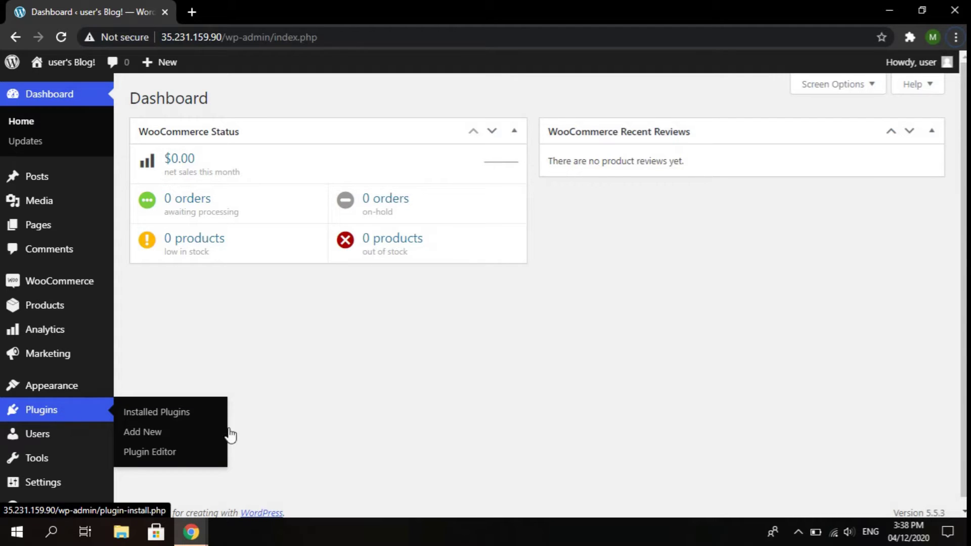
click(150, 435)
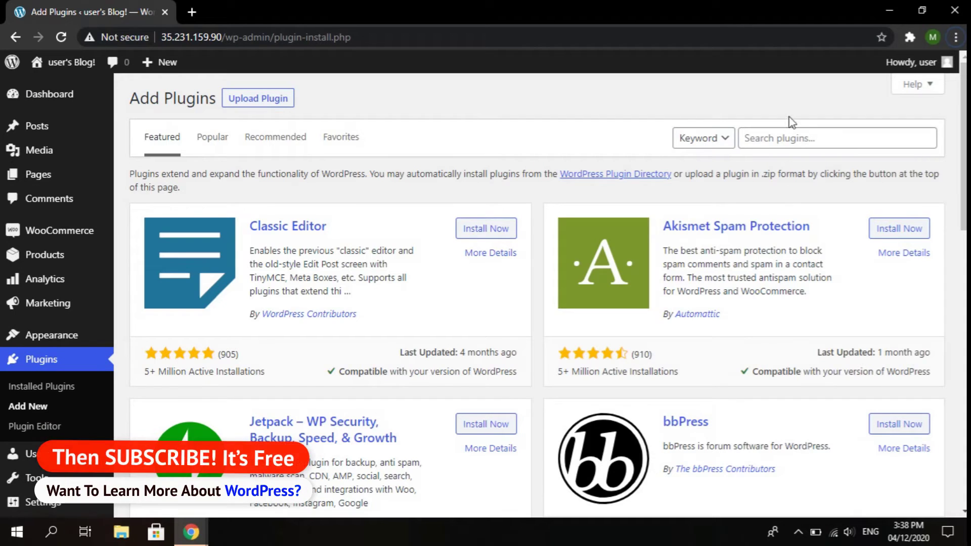
click(791, 141)
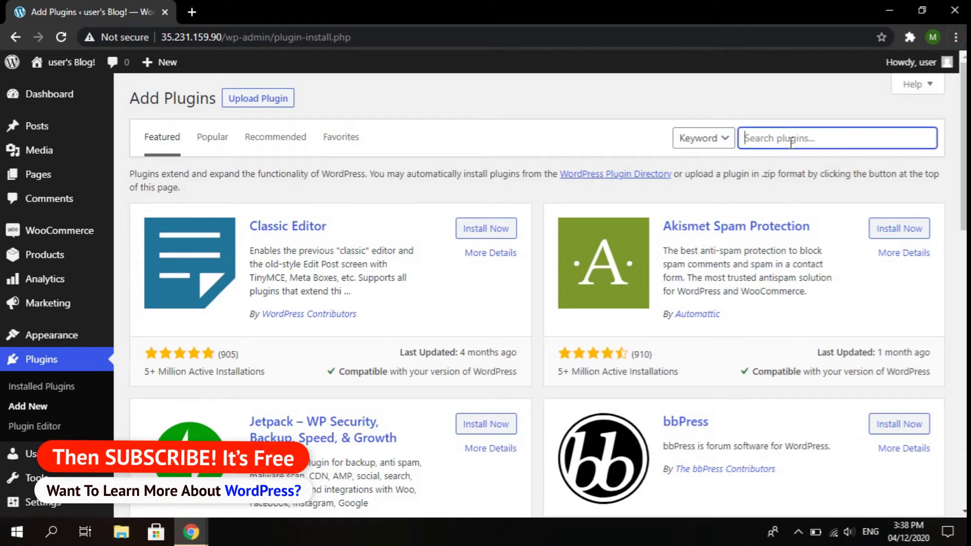
text(otp verificatio)
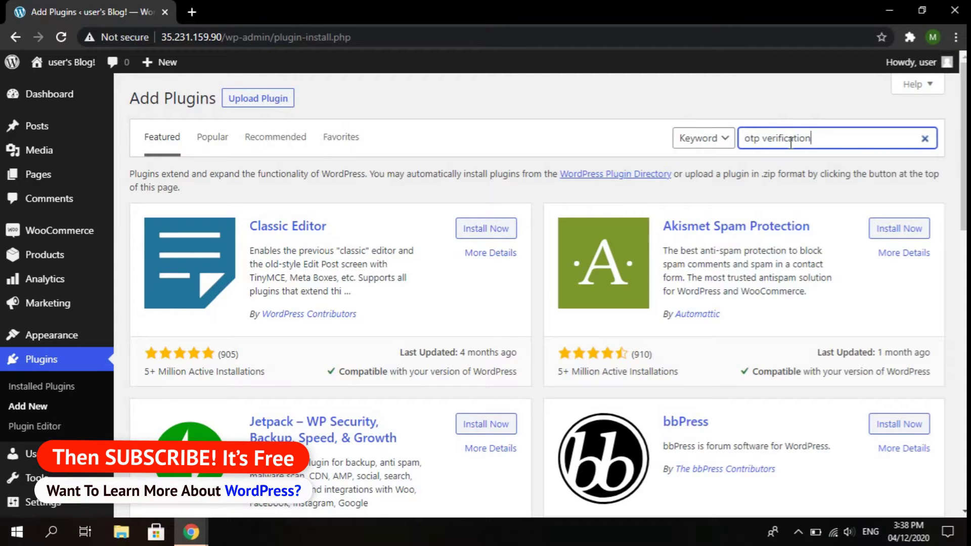
text(n)
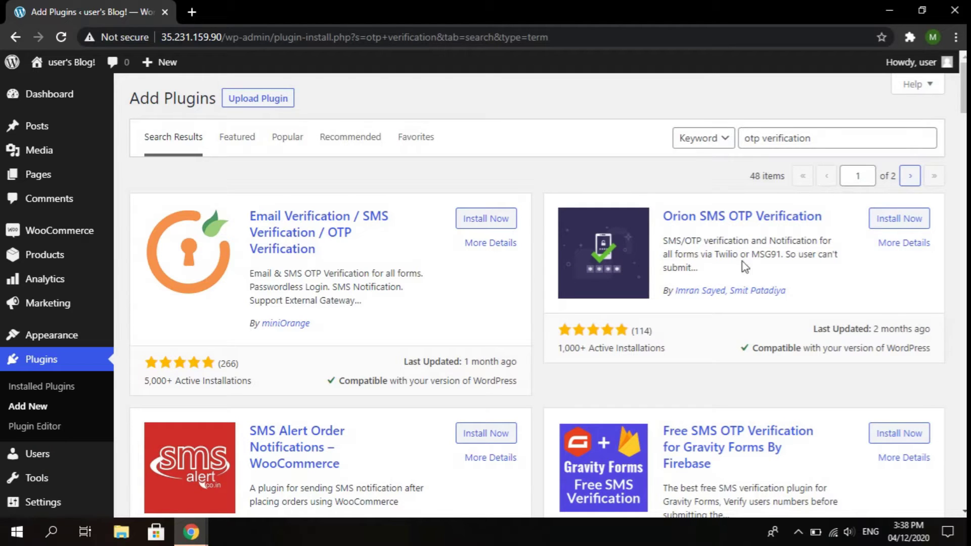
- Install and activate the miniOrange Email Verification / SMS Verification / OTP Verification plugin
scroll(536, 293, down, 3)
scroll(536, 293, up, 3)
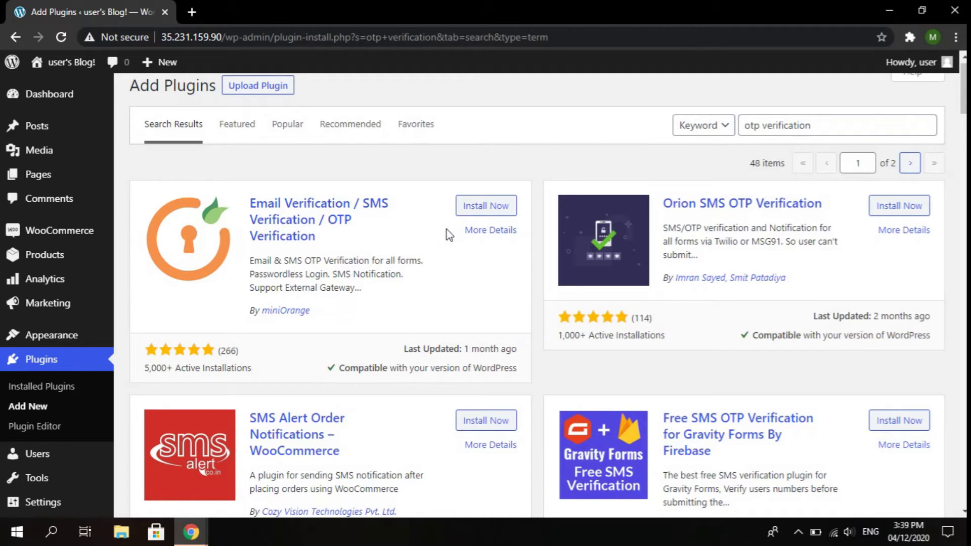
click(486, 209)
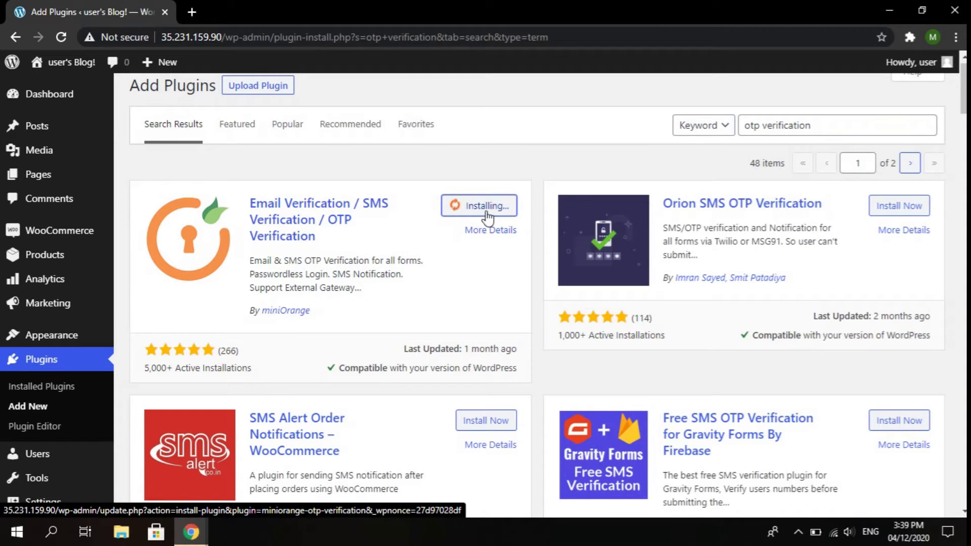
click(491, 210)
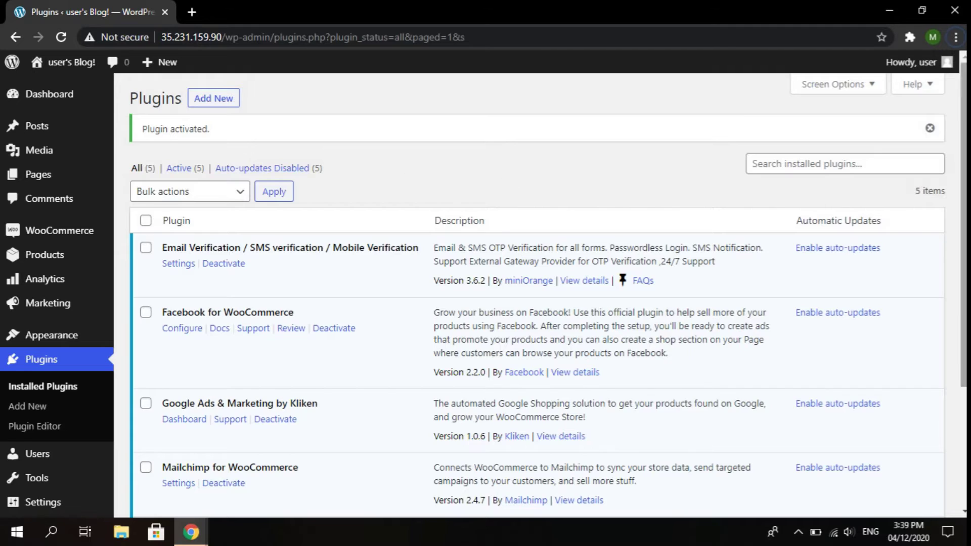
- Open the OTP Verification plugin's settings and go to its miniOrange account registration form
scroll(516, 176, down, 4)
mouse_move(35, 473)
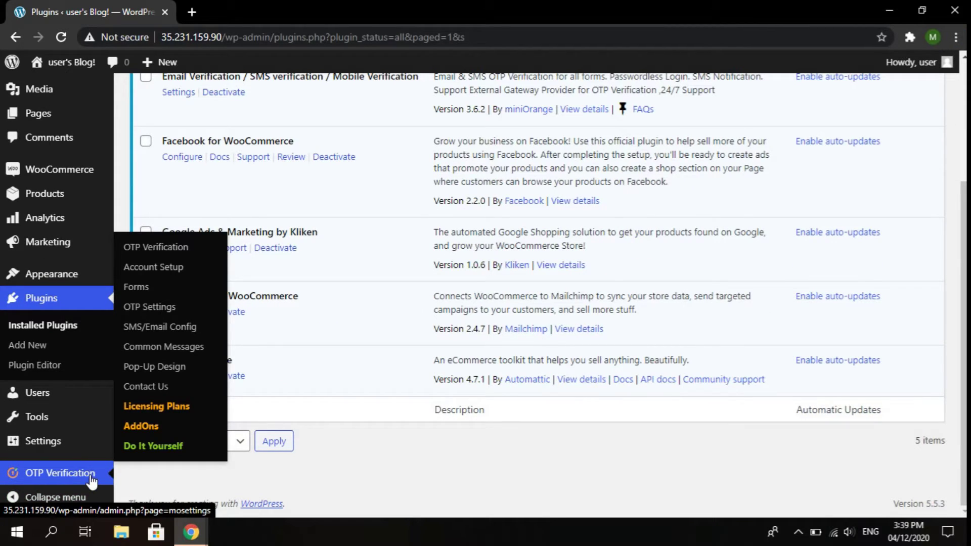
click(153, 248)
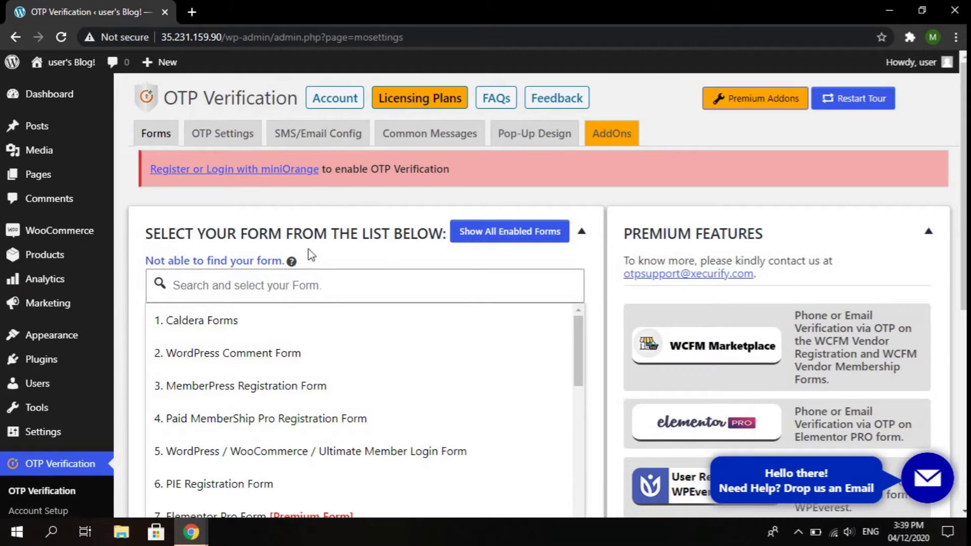
click(216, 175)
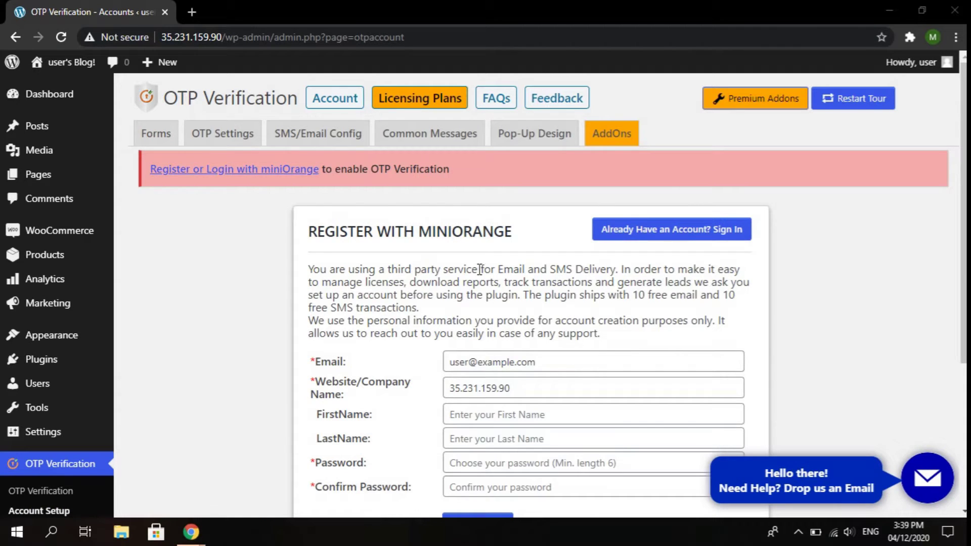
- Register with miniOrange by filling in the e-mail, first name, last name, account password and password confirmation
scroll(546, 271, down, 2)
drag(558, 258, 406, 262)
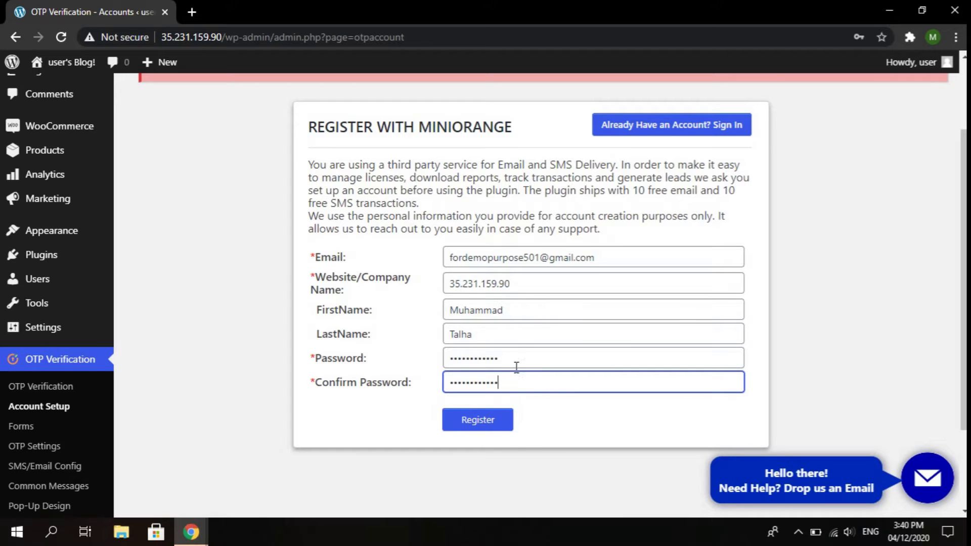
click(477, 425)
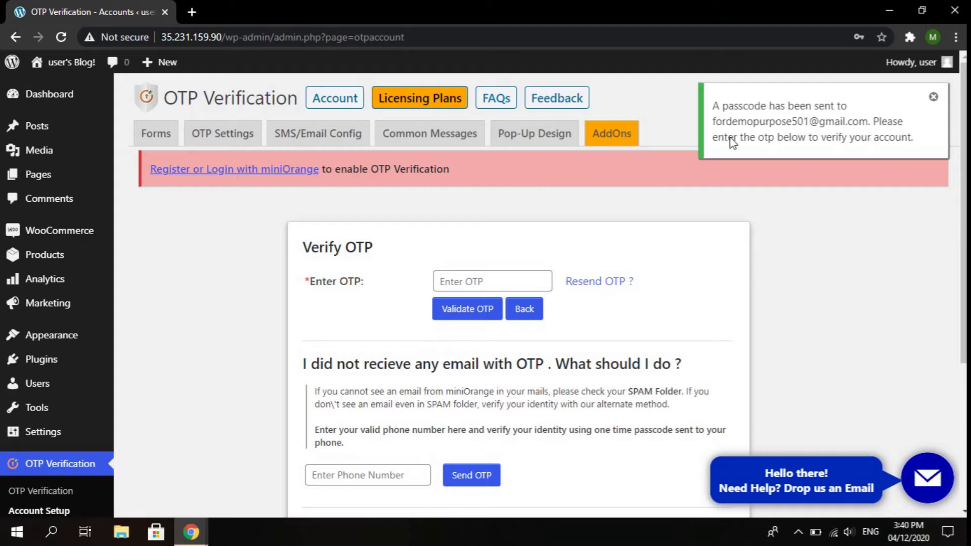
drag(712, 105, 908, 130)
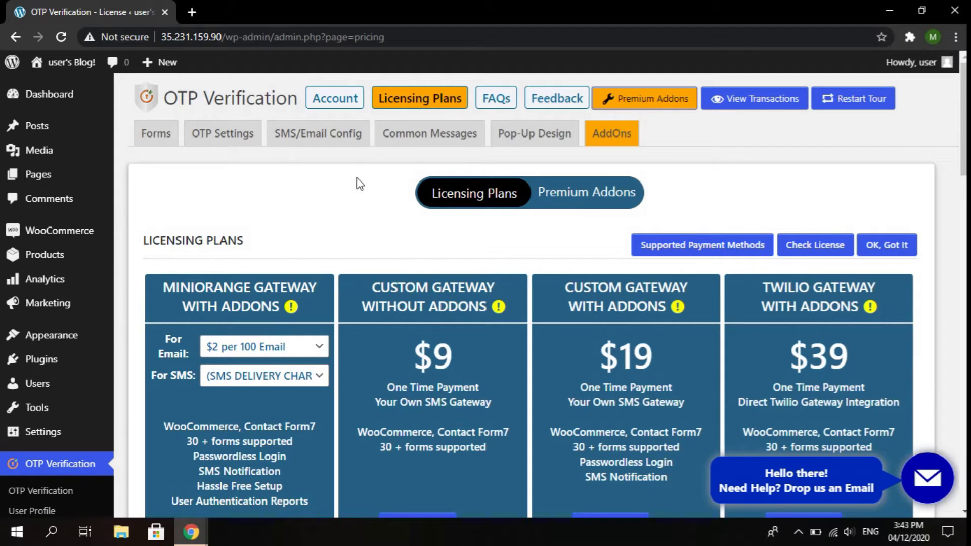
- Review the email pricing options of the miniOrange Gateway with Addons licensing plan, keeping $2 per 100 Email
drag(963, 121, 964, 155)
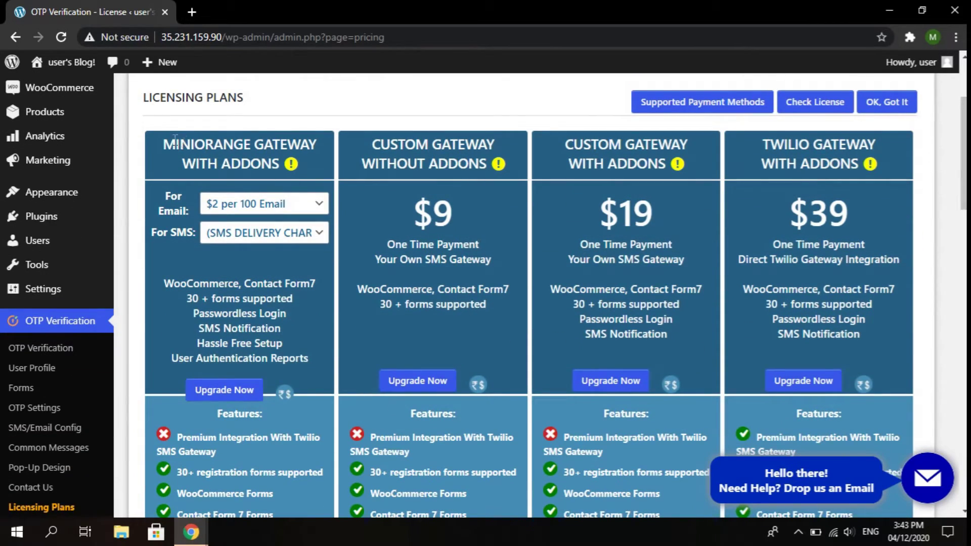
drag(209, 164, 283, 166)
click(263, 210)
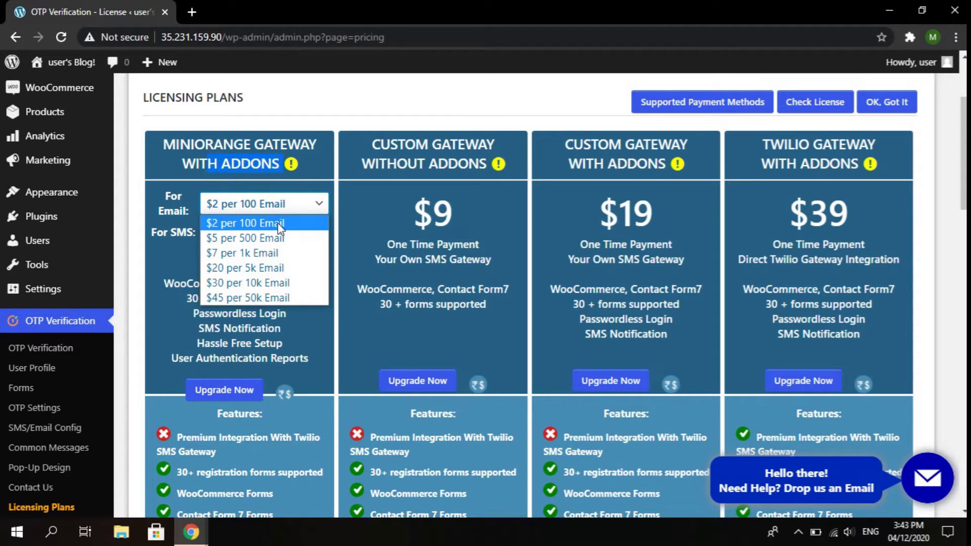
click(253, 223)
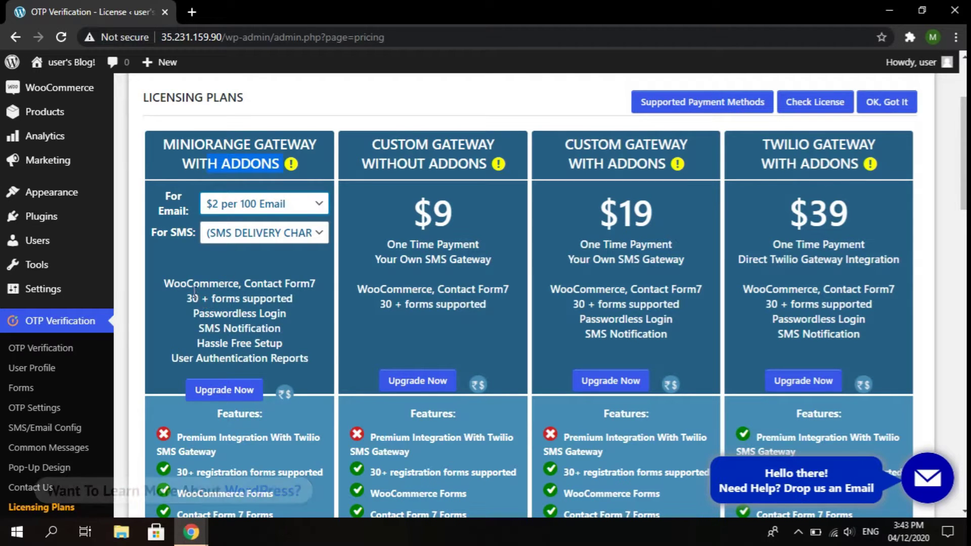
- Look through the licensing plans' feature comparison, payment methods and return policy
scroll(865, 242, down, 15)
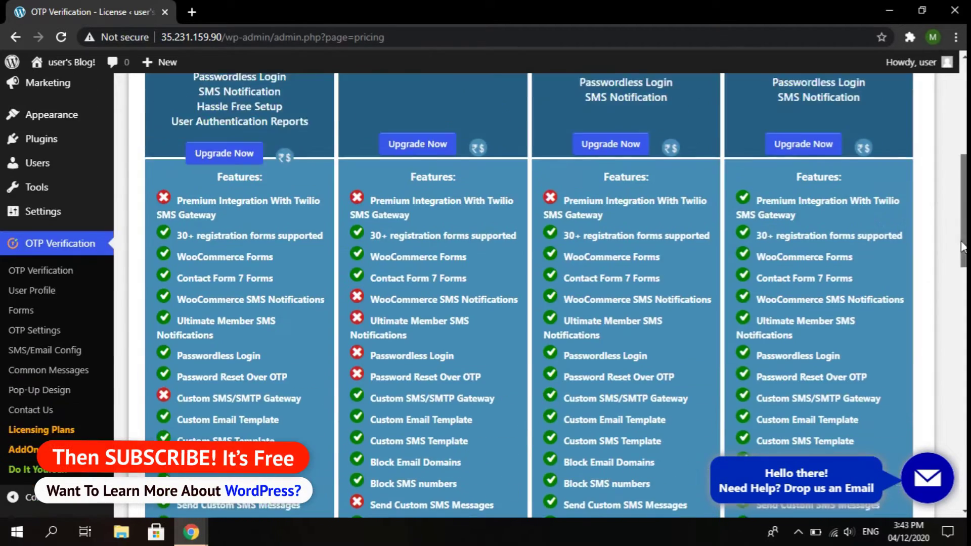
scroll(865, 241, up, 4)
scroll(865, 241, down, 10)
scroll(951, 167, down, 4)
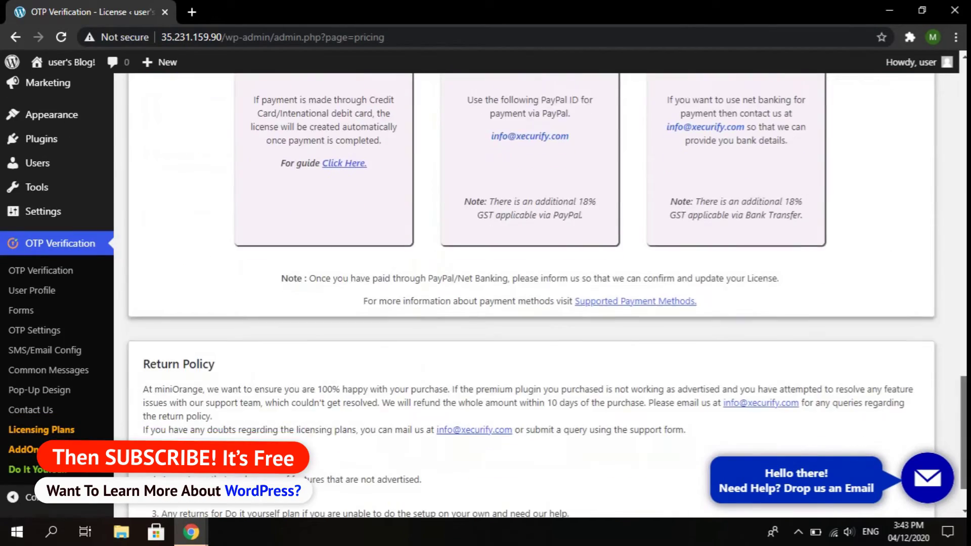
scroll(951, 167, up, 20)
scroll(952, 165, up, 2)
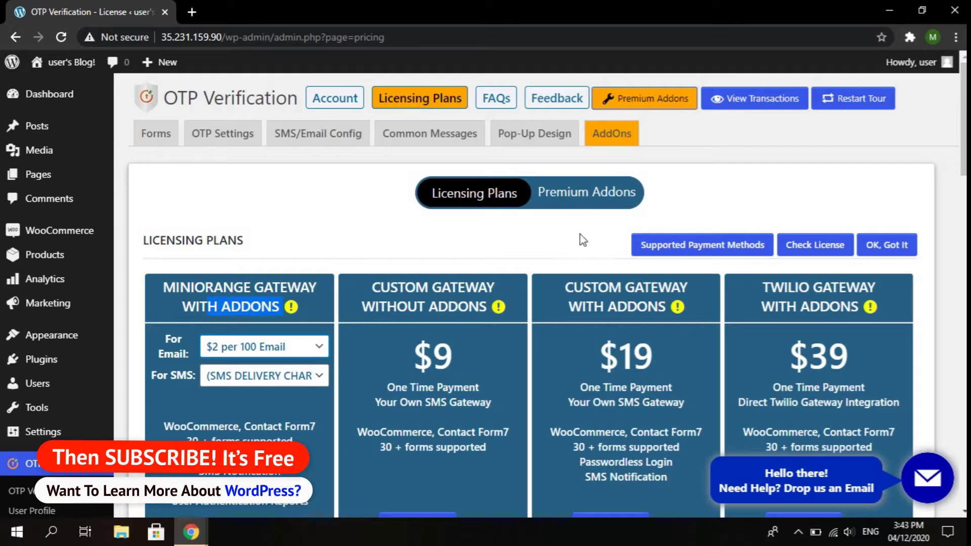
- Review the SMS pricing options of the miniOrange Gateway with Addons plan
click(264, 382)
click(264, 396)
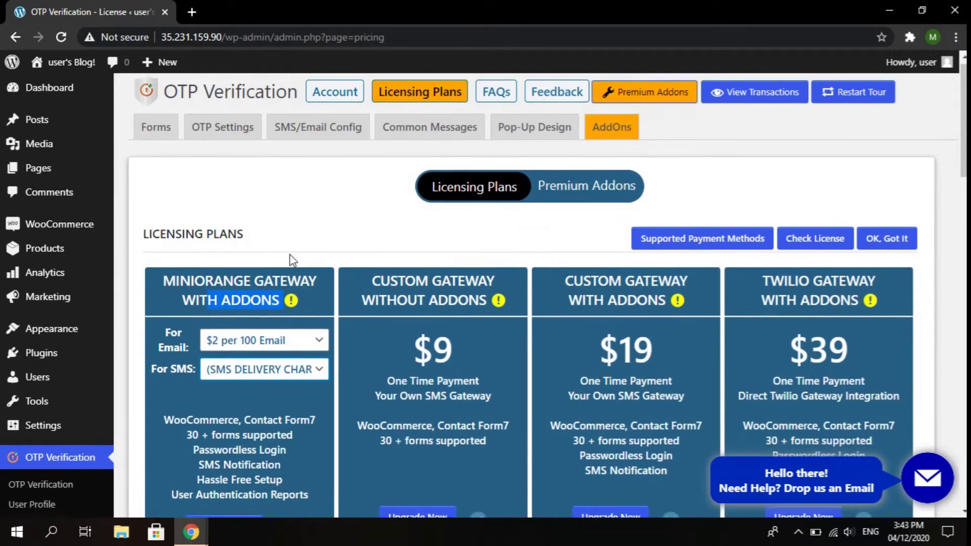
scroll(272, 317, down, 3)
click(264, 245)
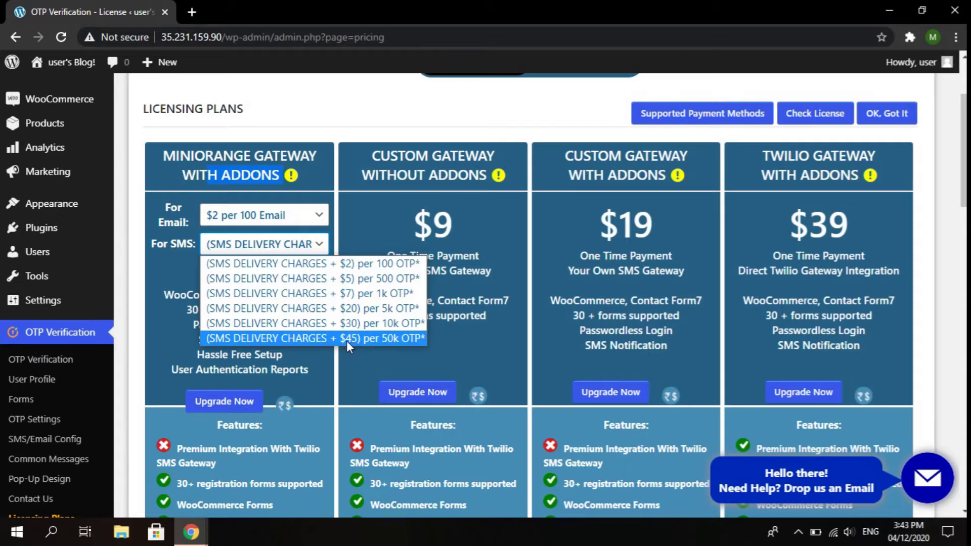
click(168, 357)
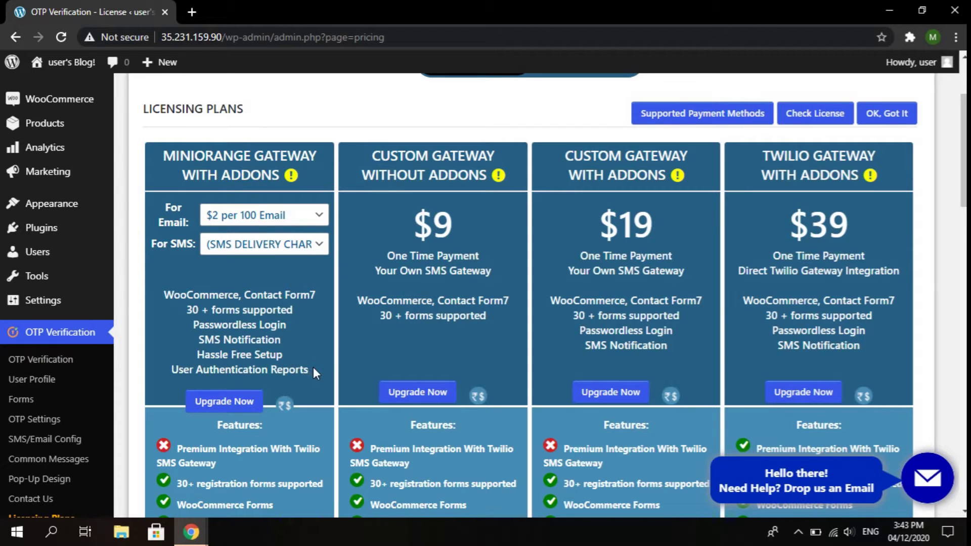
- Read the features included in the miniOrange Gateway with Addons plan, from supported forms to authentication reports
drag(313, 367, 226, 295)
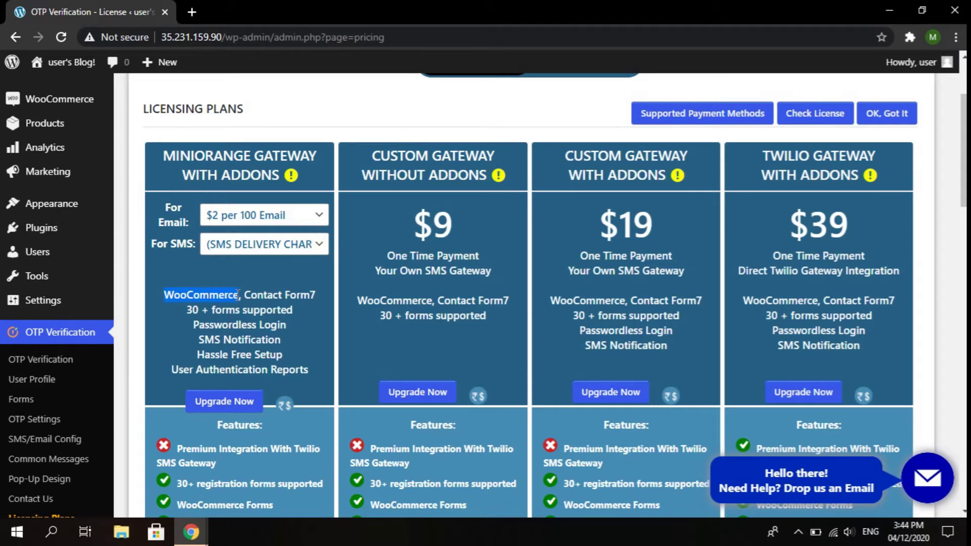
click(263, 295)
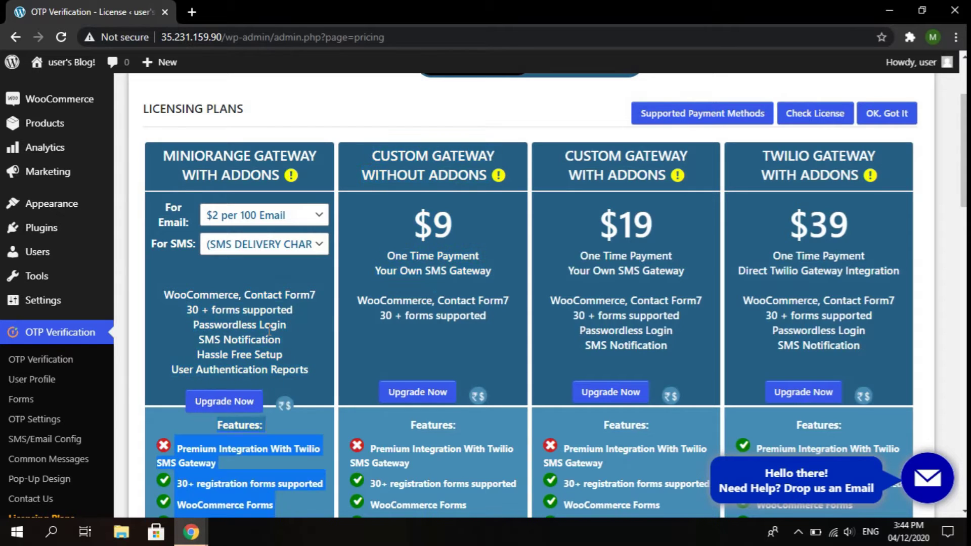
drag(188, 309, 268, 313)
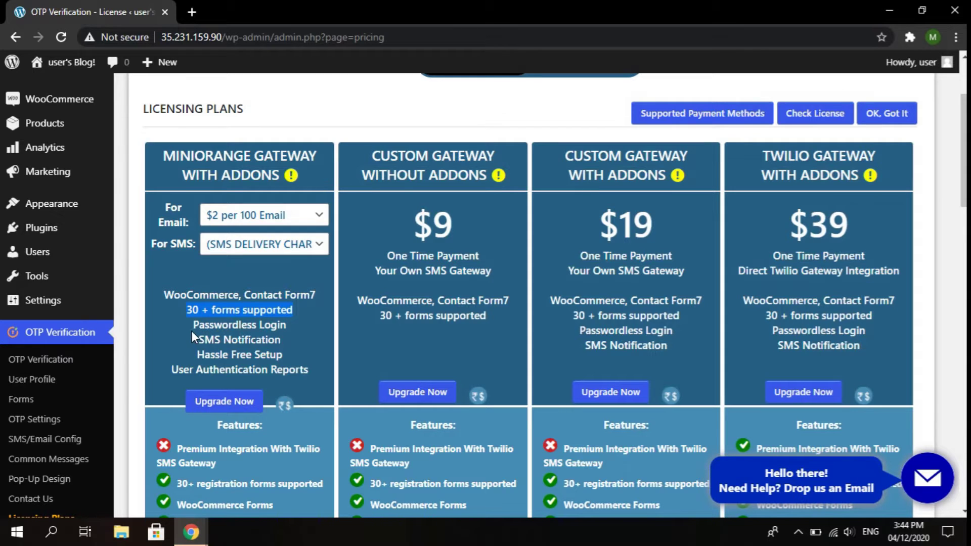
drag(193, 325, 292, 326)
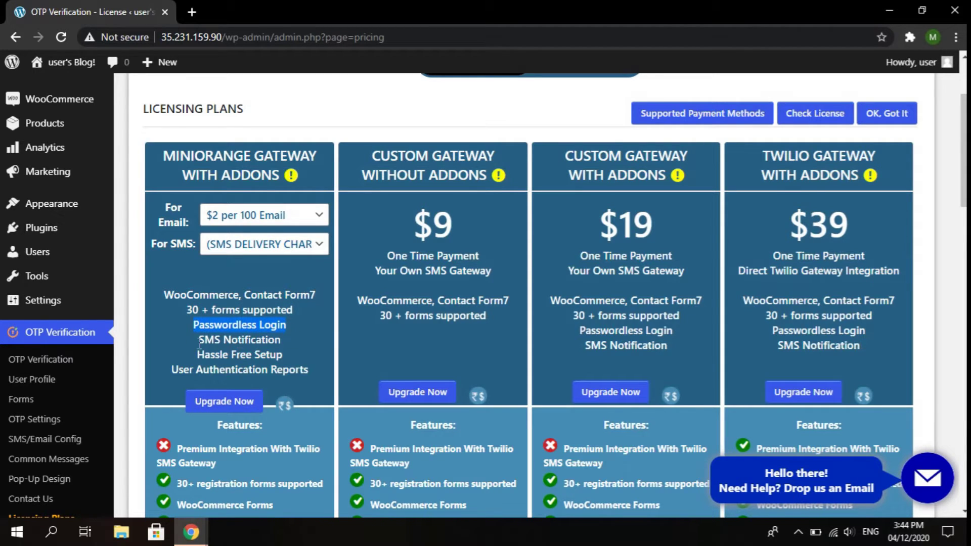
drag(198, 343, 265, 350)
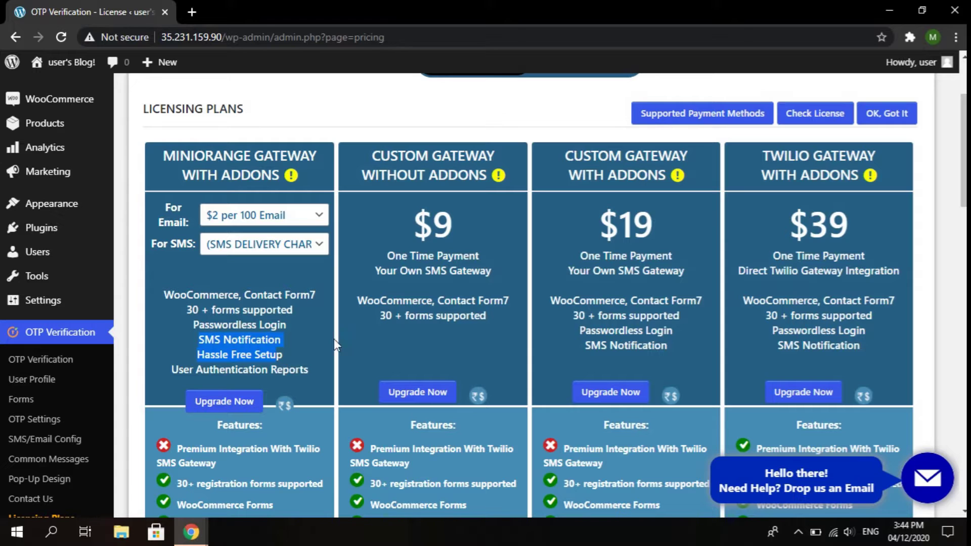
scroll(302, 276, up, 1)
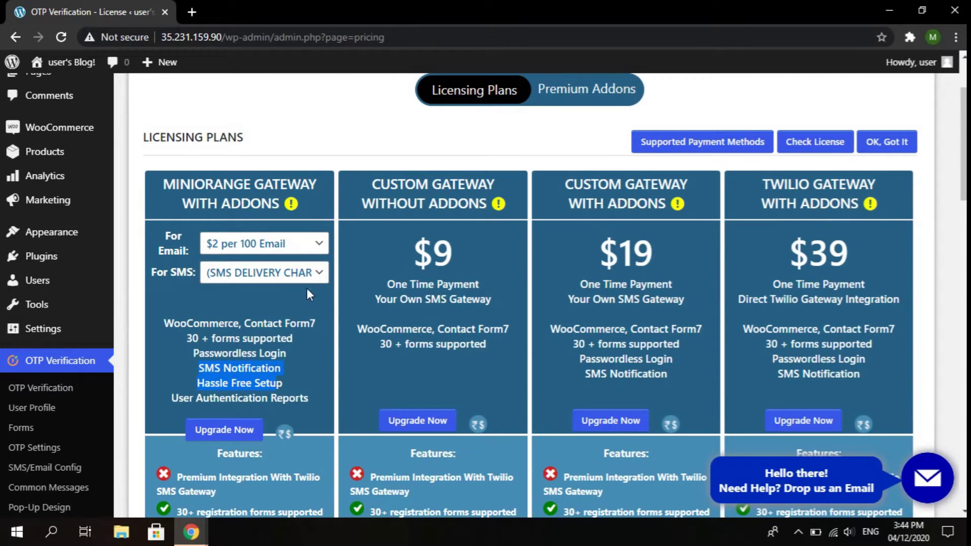
click(302, 306)
scroll(468, 296, up, 1)
scroll(469, 296, down, 2)
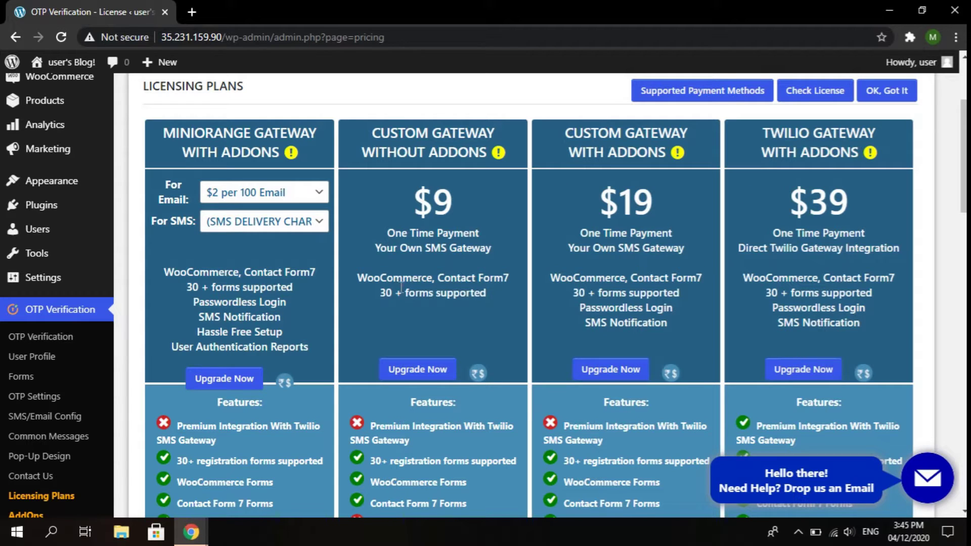
- Open the upgrade page for the miniOrange Gateway plan and examine the account's total and remaining SMS and email transactions
click(222, 380)
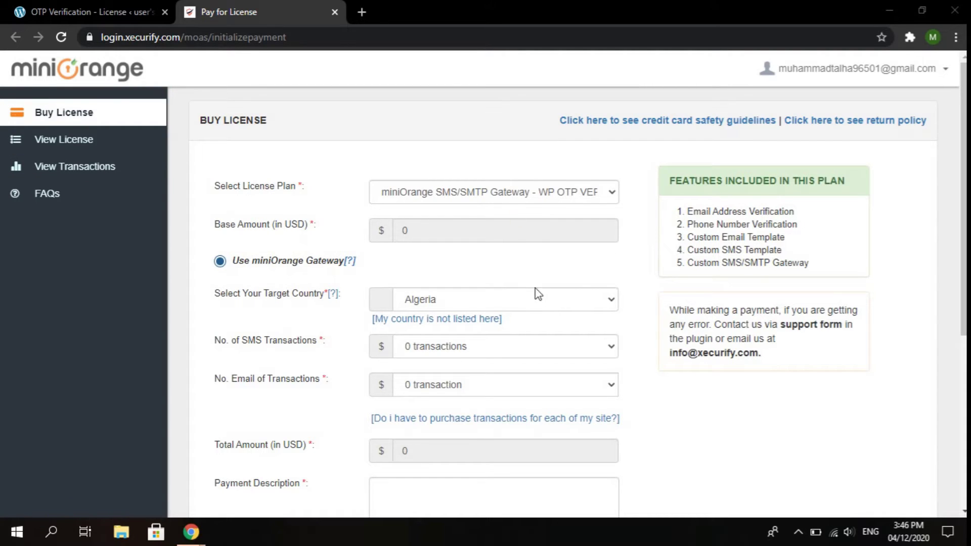
click(126, 144)
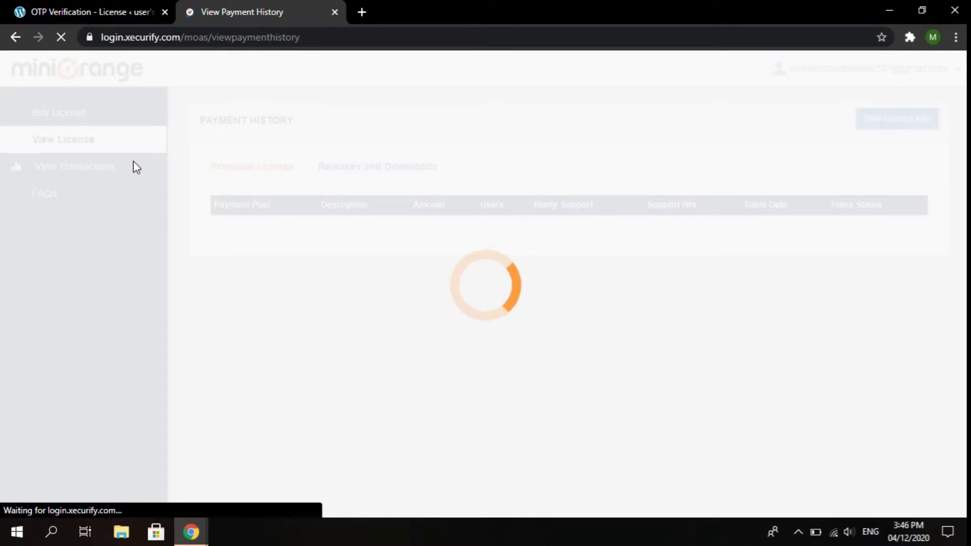
click(87, 161)
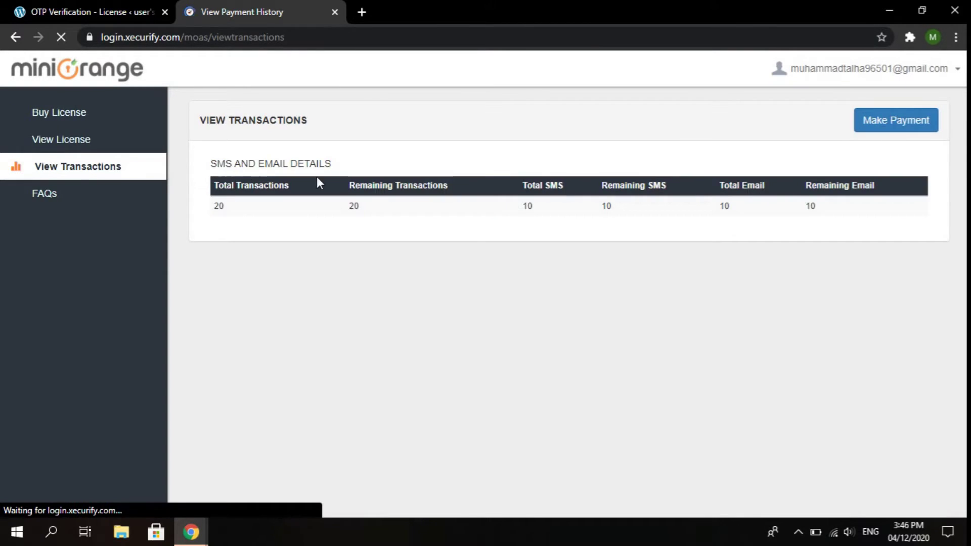
drag(213, 185, 691, 191)
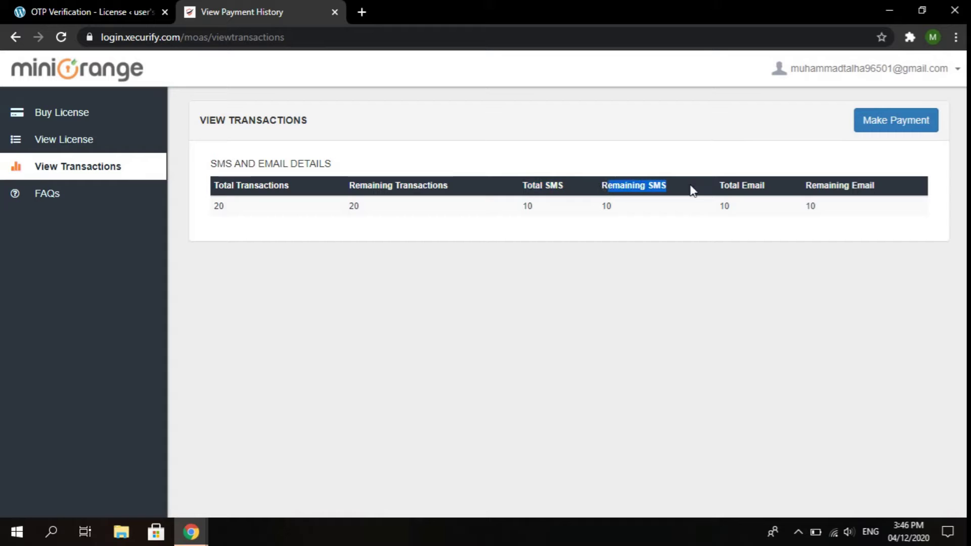
click(629, 215)
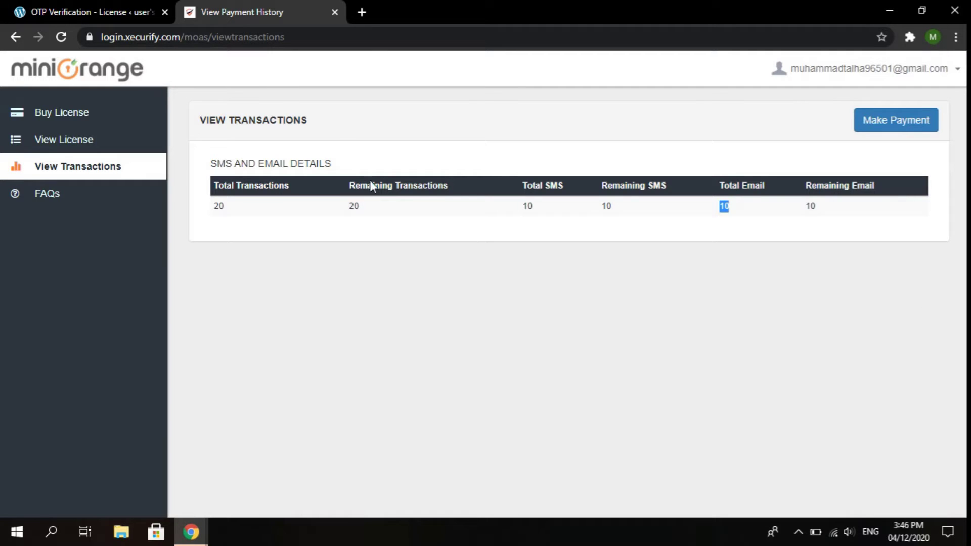
- Close the miniOrange payment history page and return to the OTP Verification plugin's Licensing Plans page
click(127, 12)
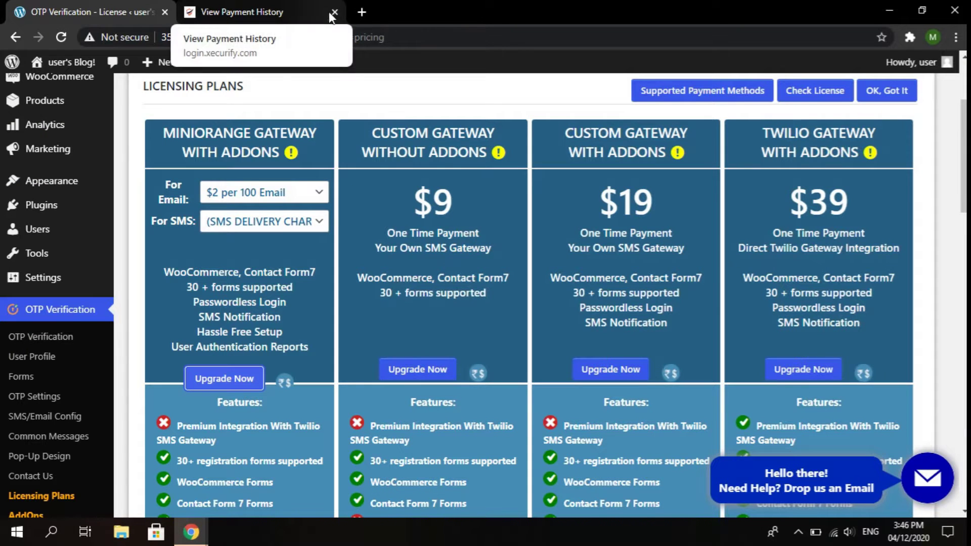
click(212, 12)
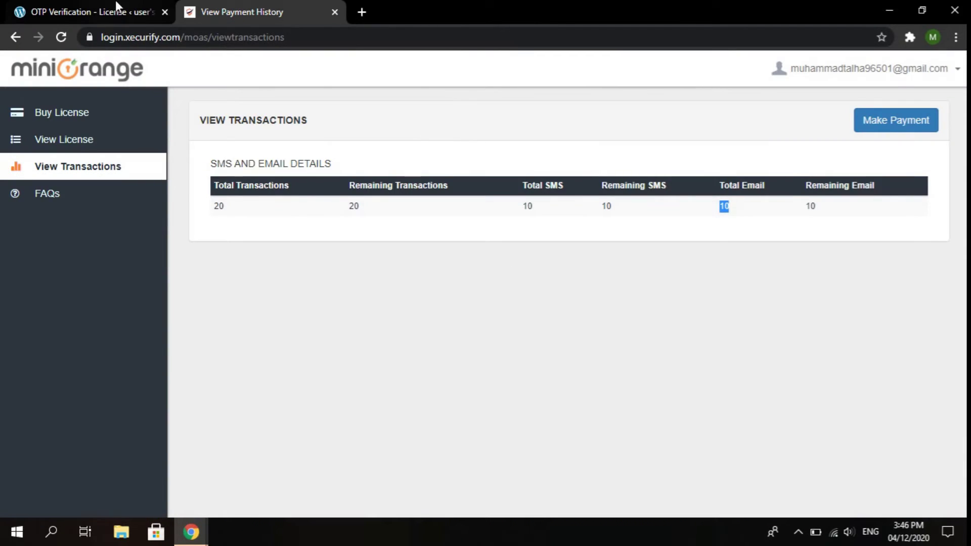
click(101, 11)
click(335, 12)
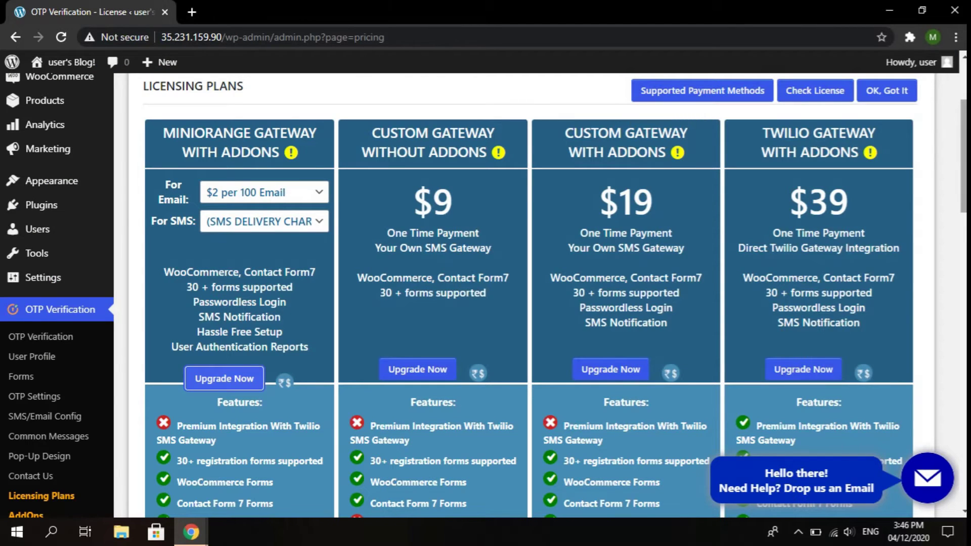
- Open the site's store in a new browser tab while staying on the plugin page
scroll(505, 253, up, 3)
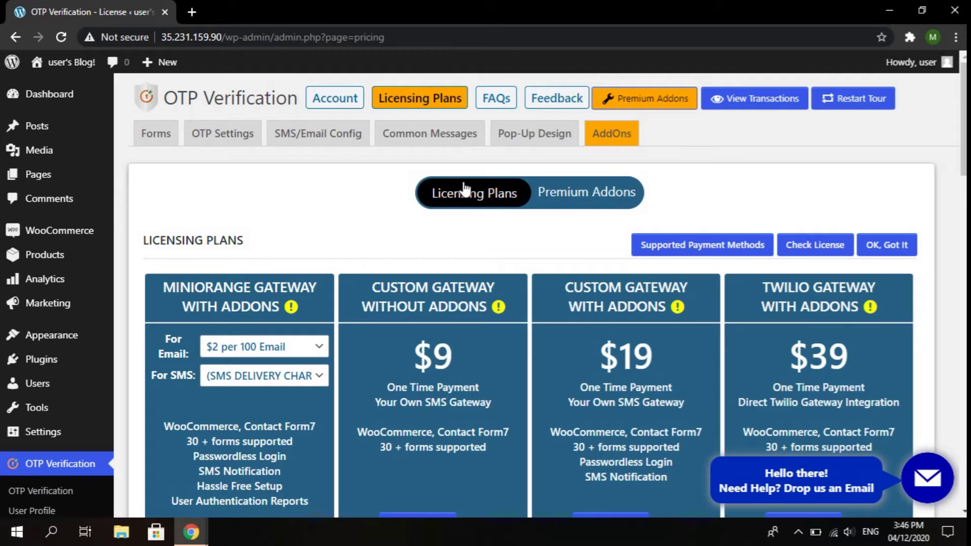
mouse_move(63, 64)
right_click(54, 107)
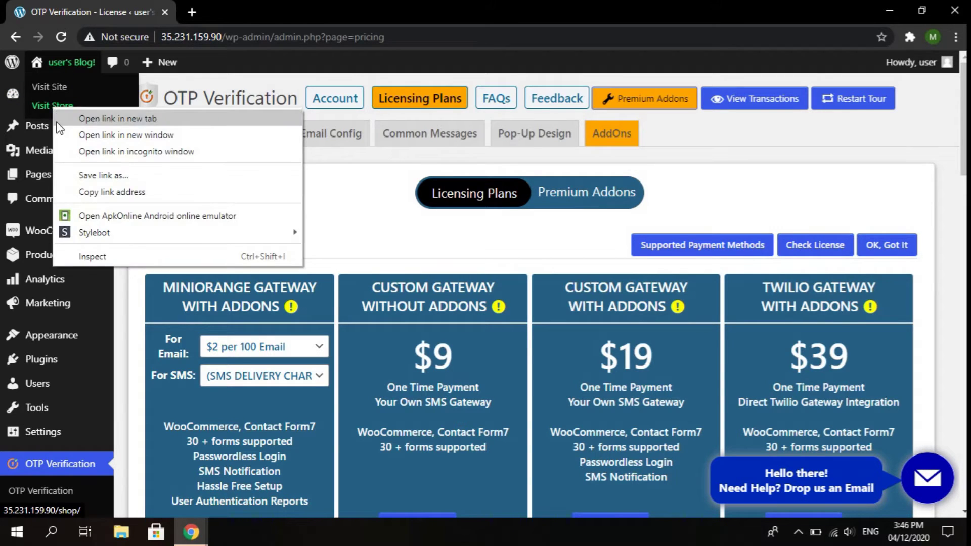
click(117, 118)
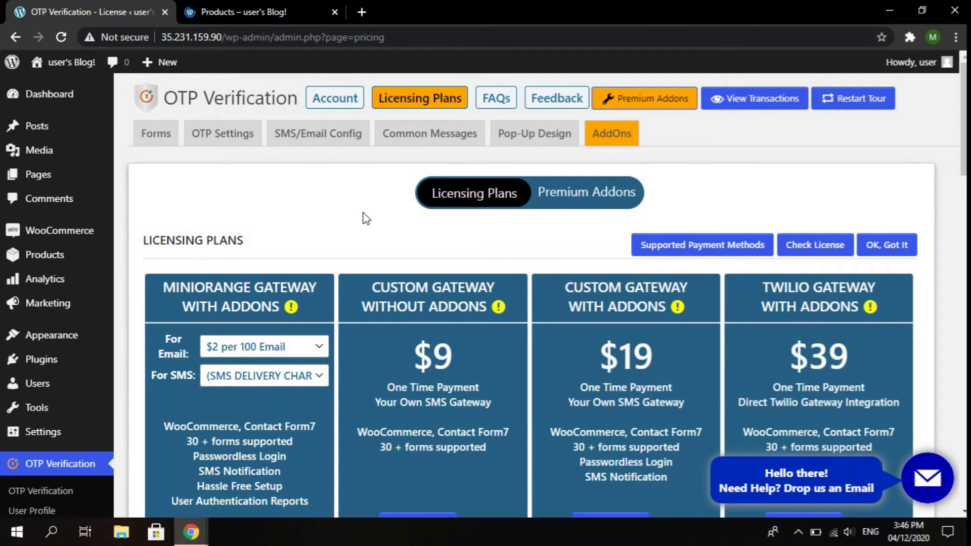
- Open the OTP Verification plugin's Forms page and look through the list of supported forms
click(151, 144)
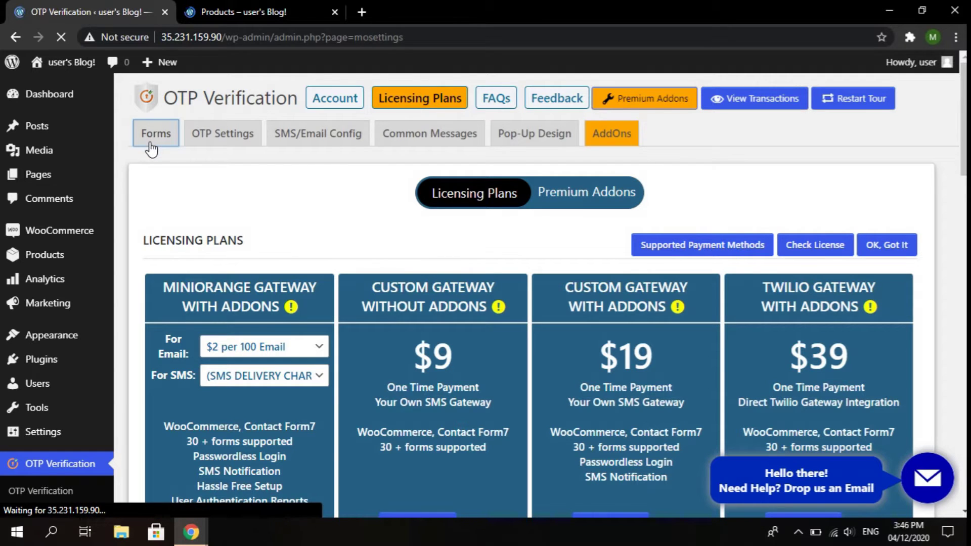
scroll(136, 199, down, 2)
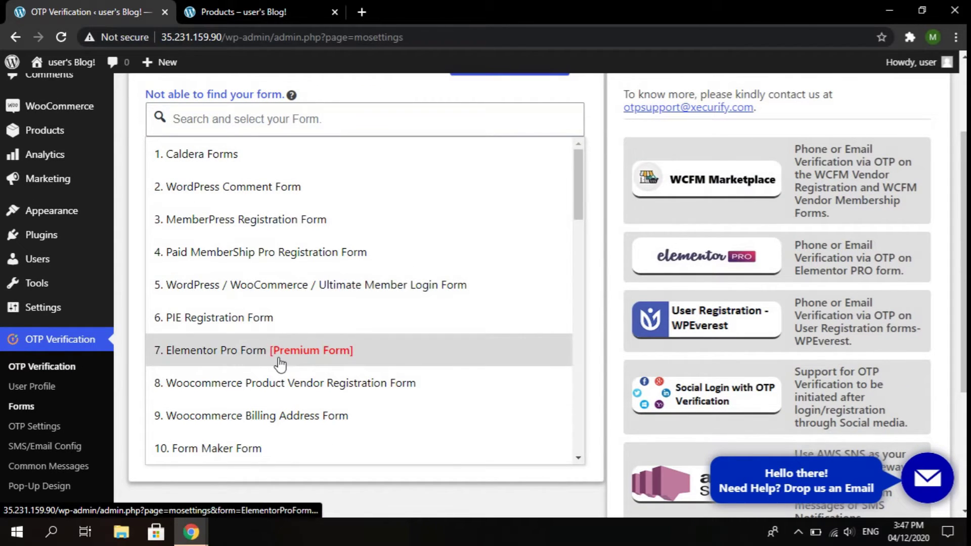
scroll(323, 277, down, 6)
scroll(326, 278, down, 12)
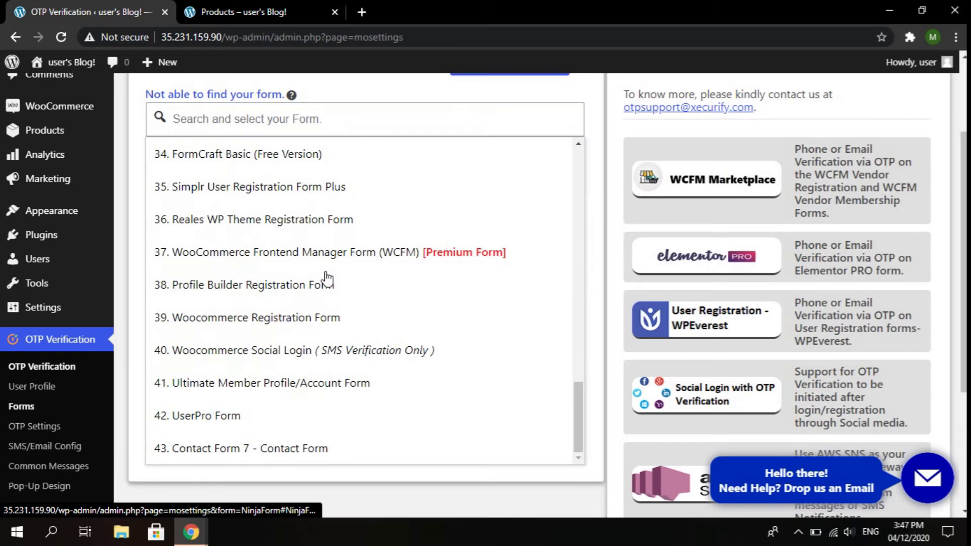
scroll(327, 278, up, 12)
scroll(303, 348, down, 12)
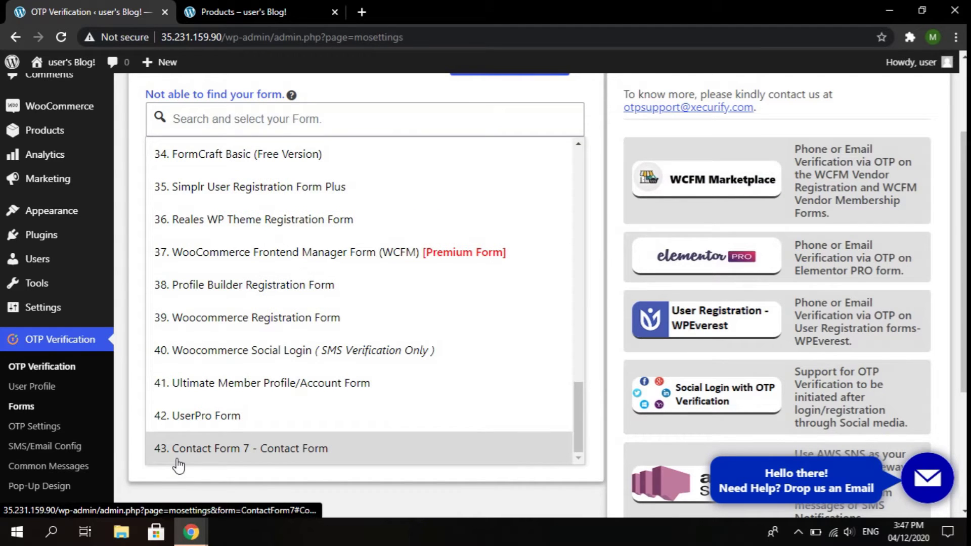
scroll(320, 269, up, 6)
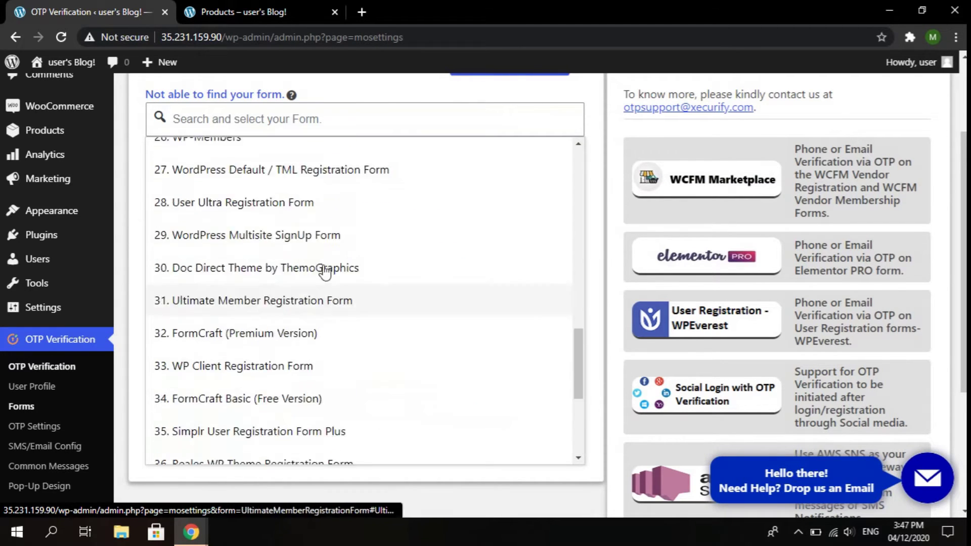
scroll(284, 256, up, 6)
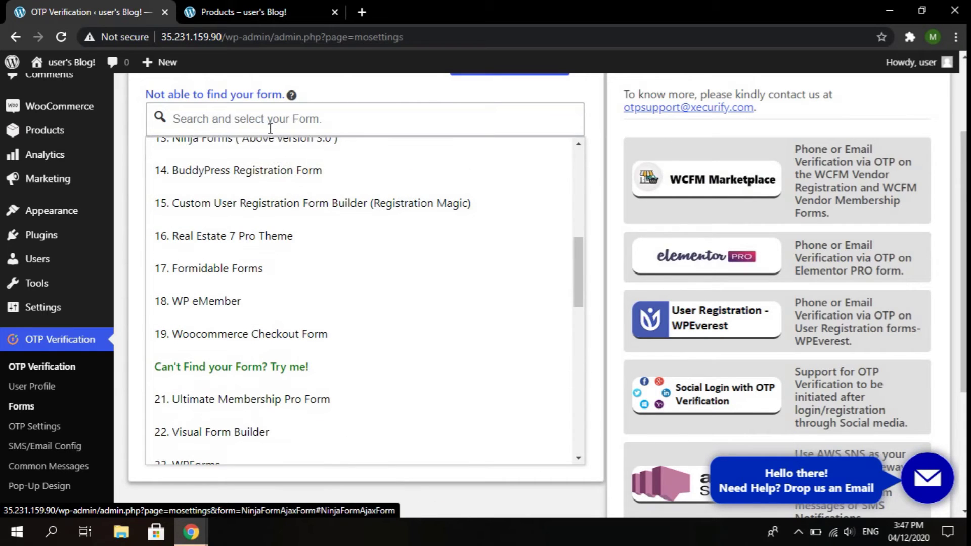
- Search the forms list for "woocom" and open the settings of the Woocommerce Checkout Form
click(270, 123)
text(wooc)
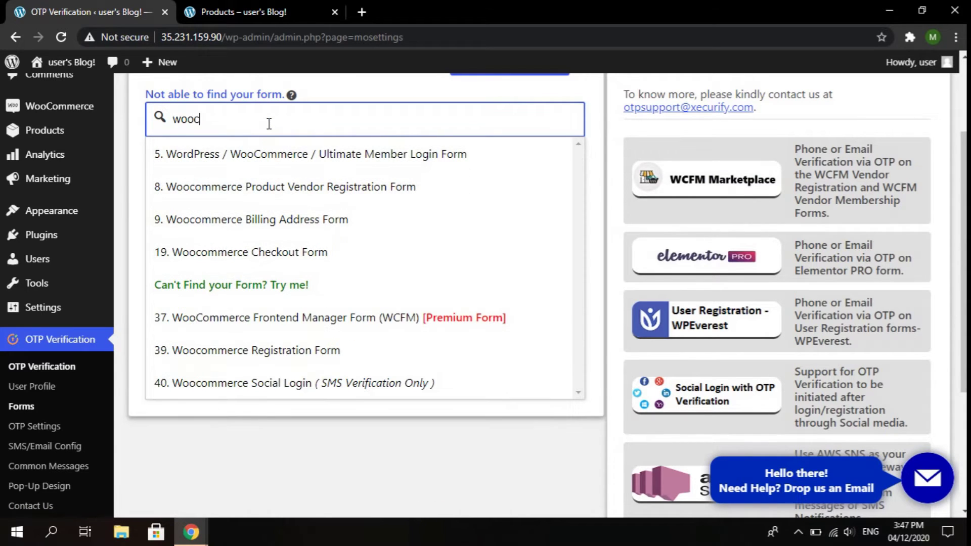
text(omer)
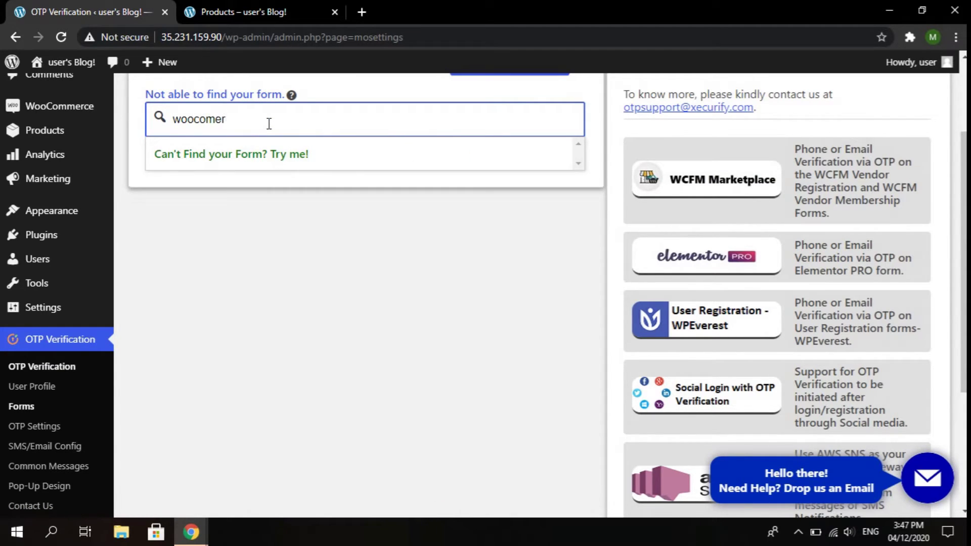
key(BackSpace)
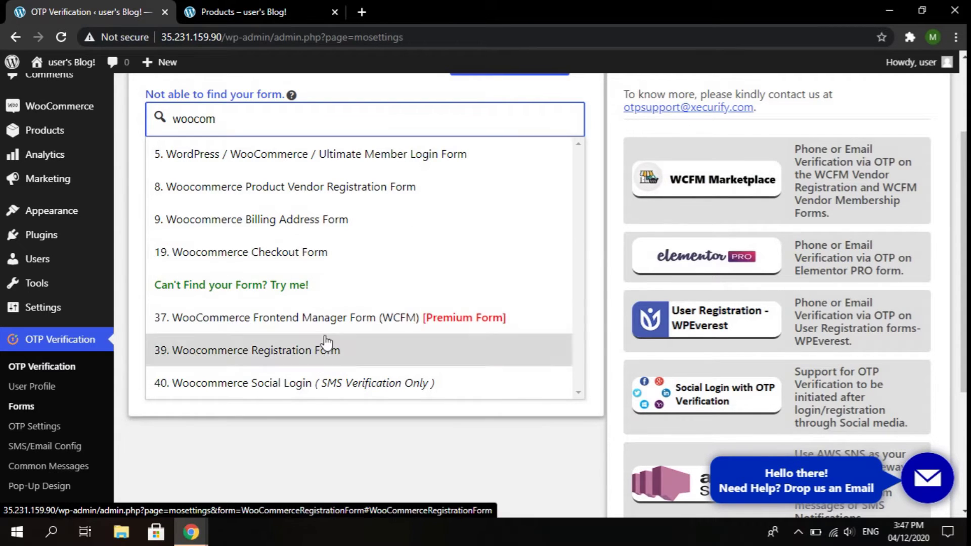
click(352, 252)
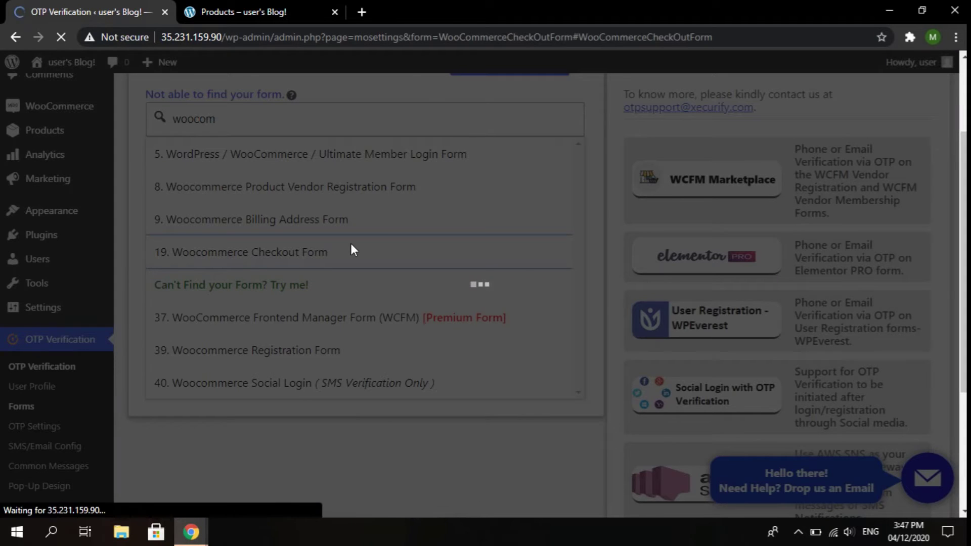
- Enable OTP verification for the Woocommerce Checkout Form and choose phone verification as its method
scroll(921, 234, up, 5)
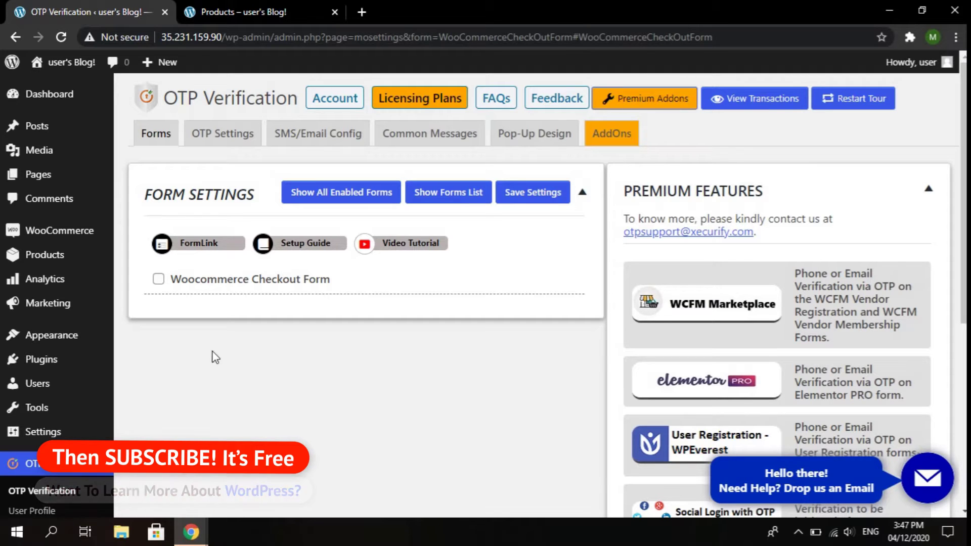
click(159, 279)
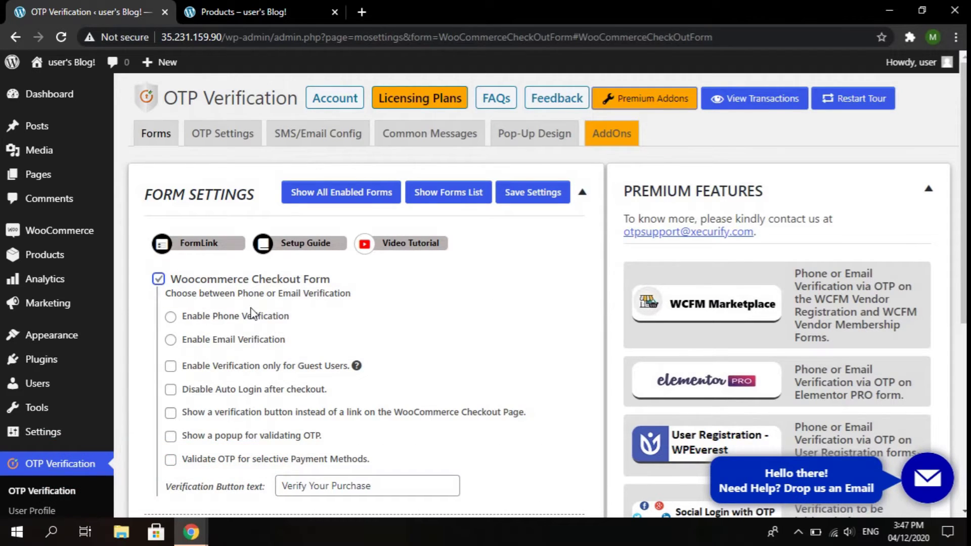
scroll(531, 249, down, 3)
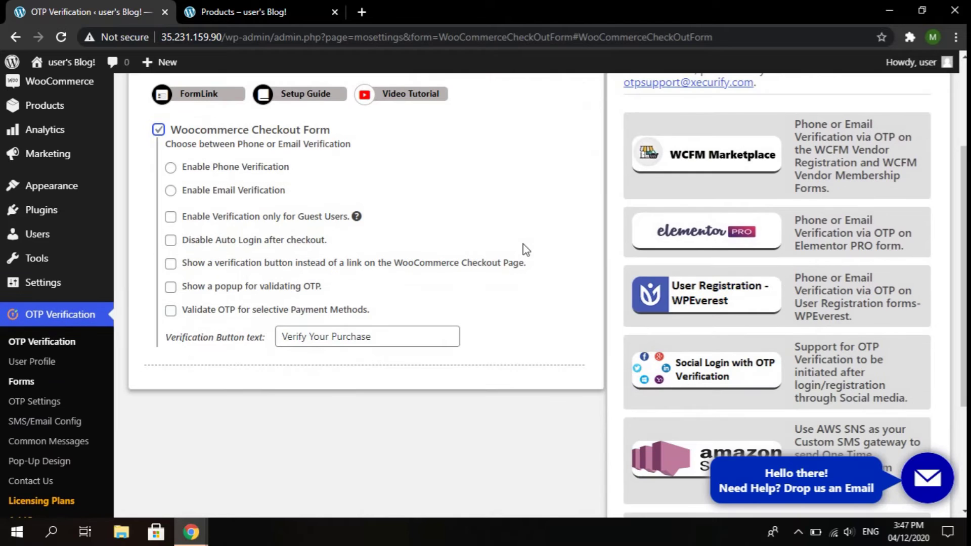
scroll(526, 249, up, 1)
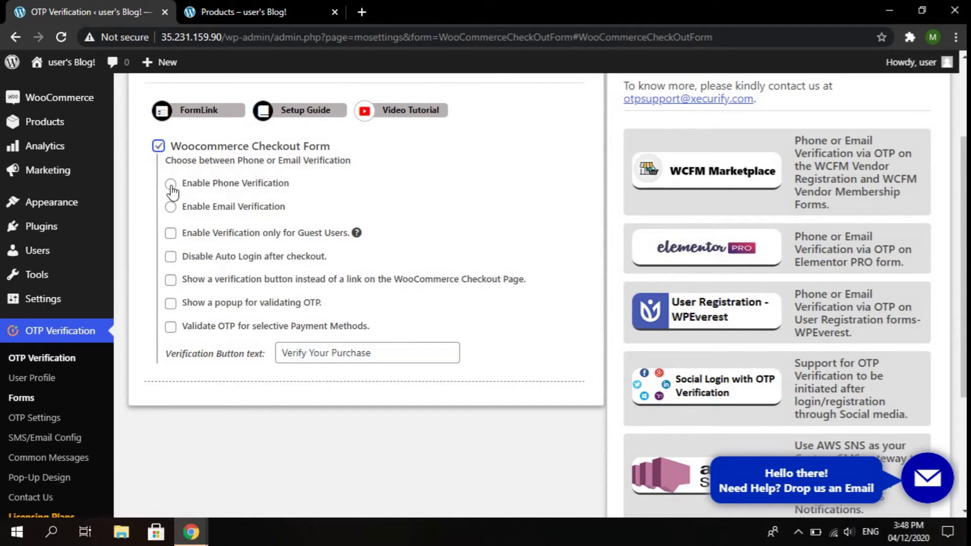
drag(184, 187, 329, 189)
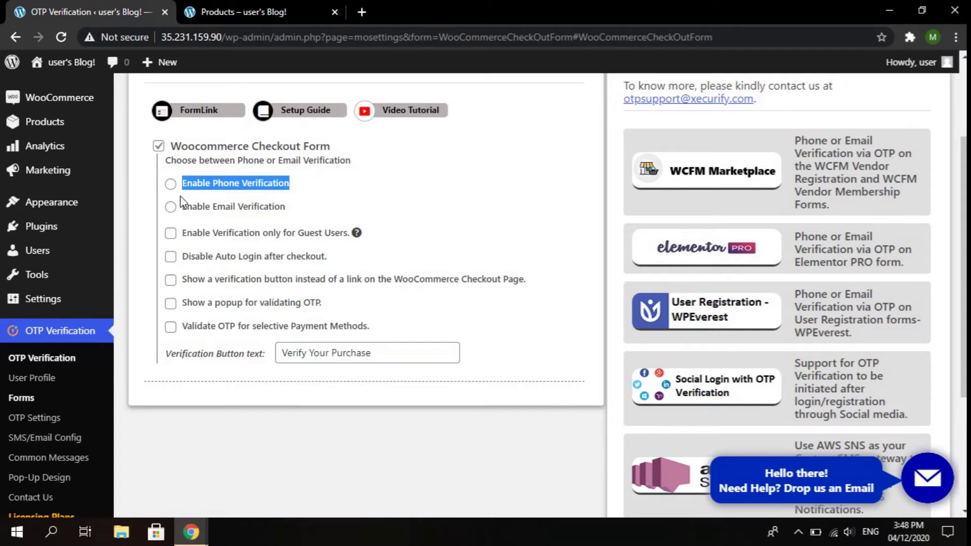
click(171, 184)
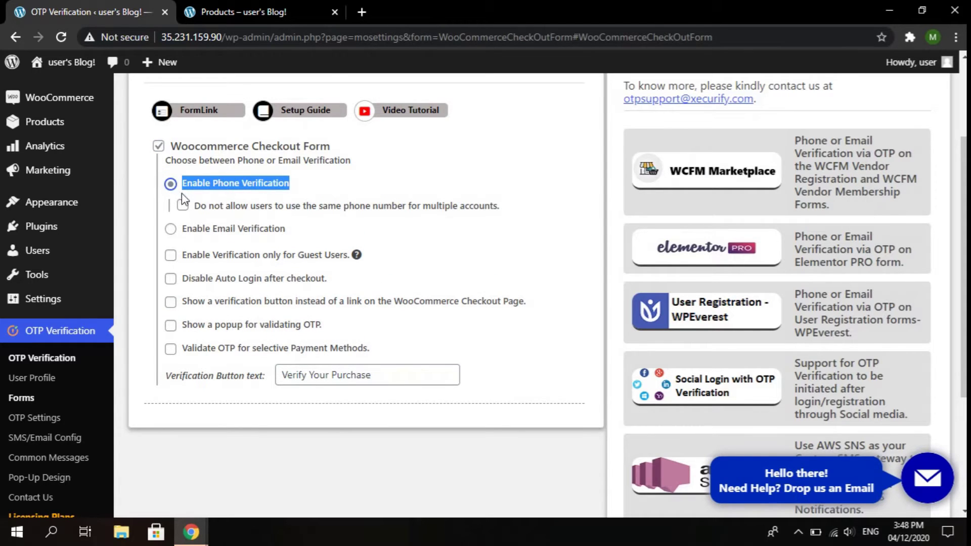
- Disallow users from using the same phone number for multiple accounts
drag(197, 204, 513, 204)
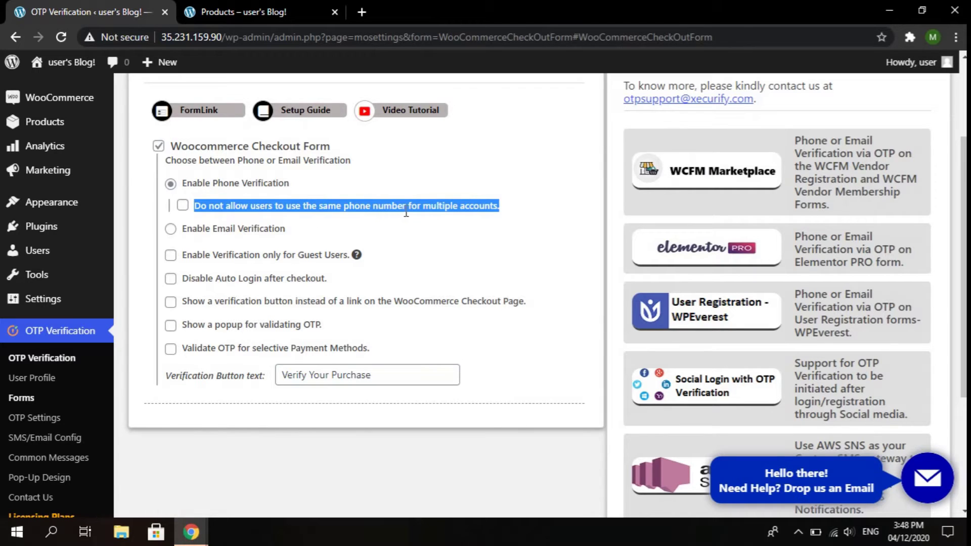
click(182, 206)
click(355, 208)
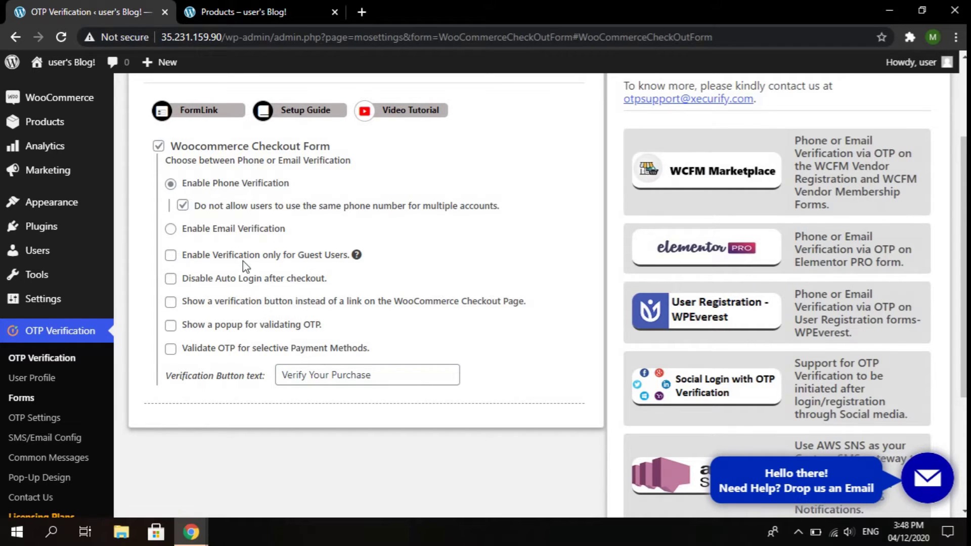
- Restrict verification to guest users and show a verification button instead of a link on the WooCommerce Checkout Page
click(171, 255)
drag(186, 254, 351, 255)
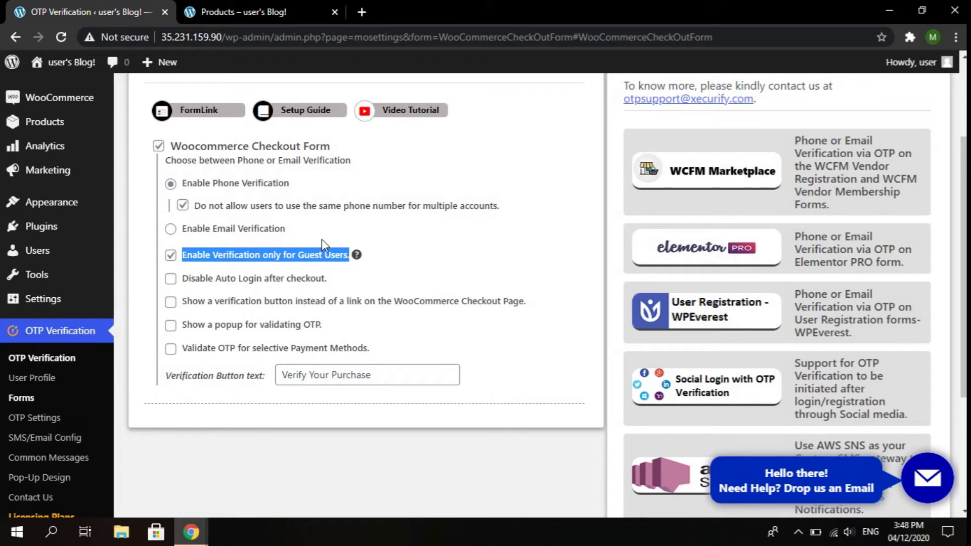
click(254, 261)
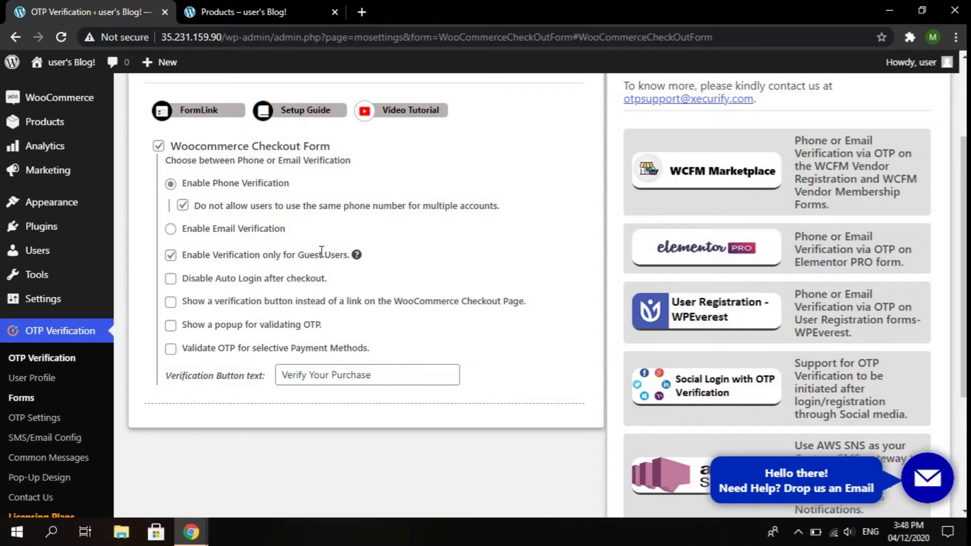
drag(299, 258, 338, 256)
drag(182, 324, 285, 324)
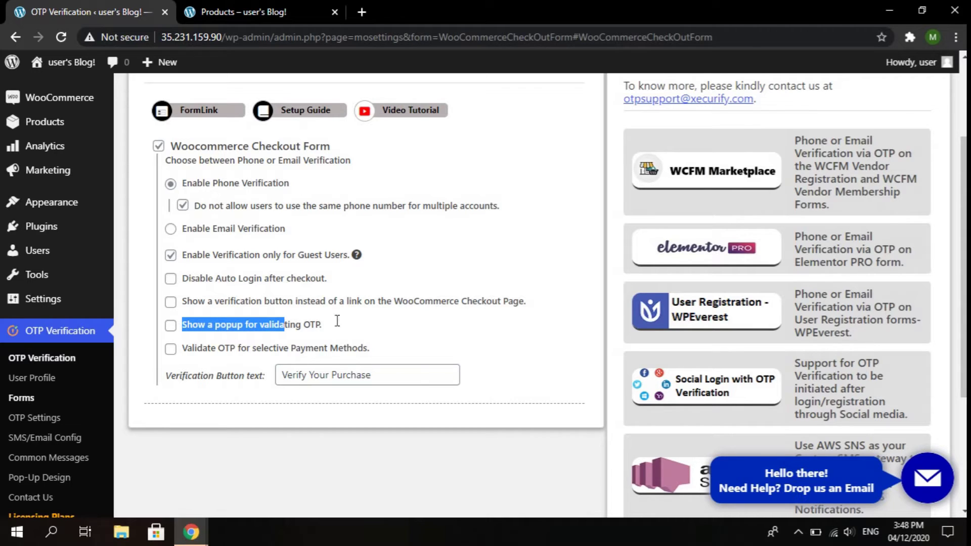
click(171, 302)
click(402, 301)
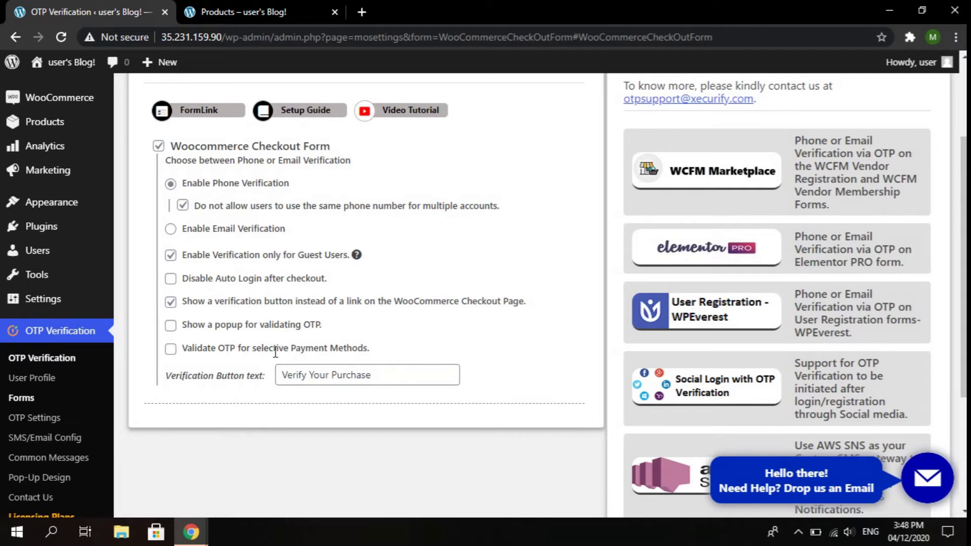
- Enable OTP validation for selective payment methods and select only Cash on delivery
click(171, 354)
scroll(295, 378, down, 1)
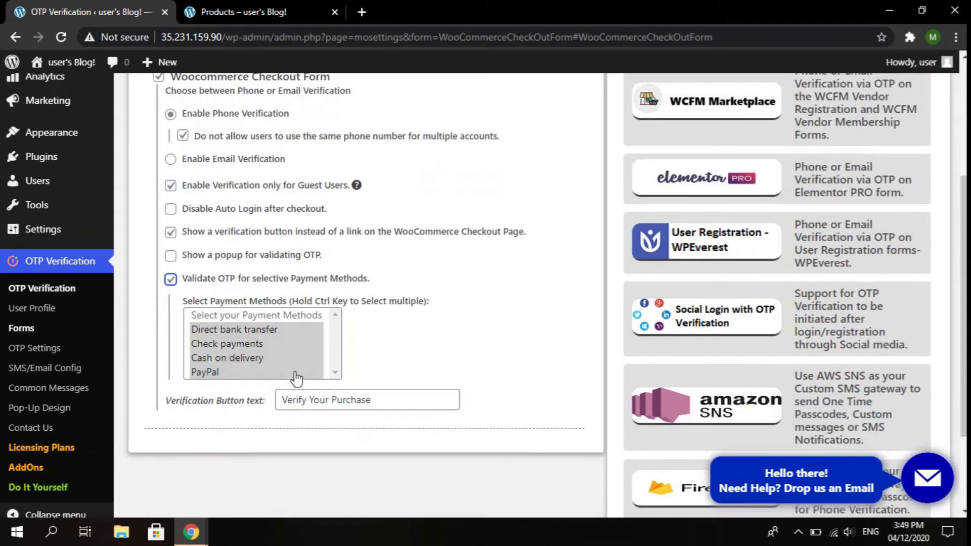
scroll(296, 378, down, 1)
click(209, 339)
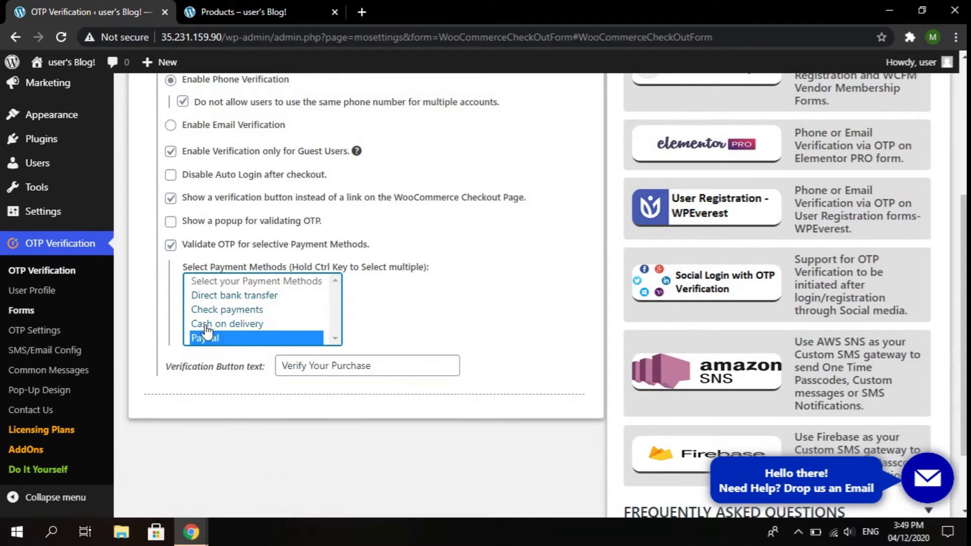
click(207, 325)
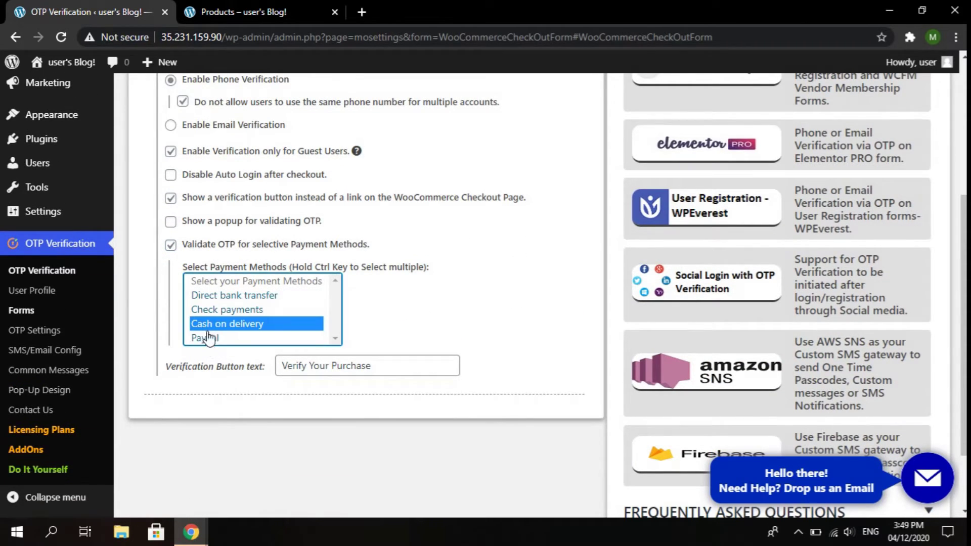
click(302, 339)
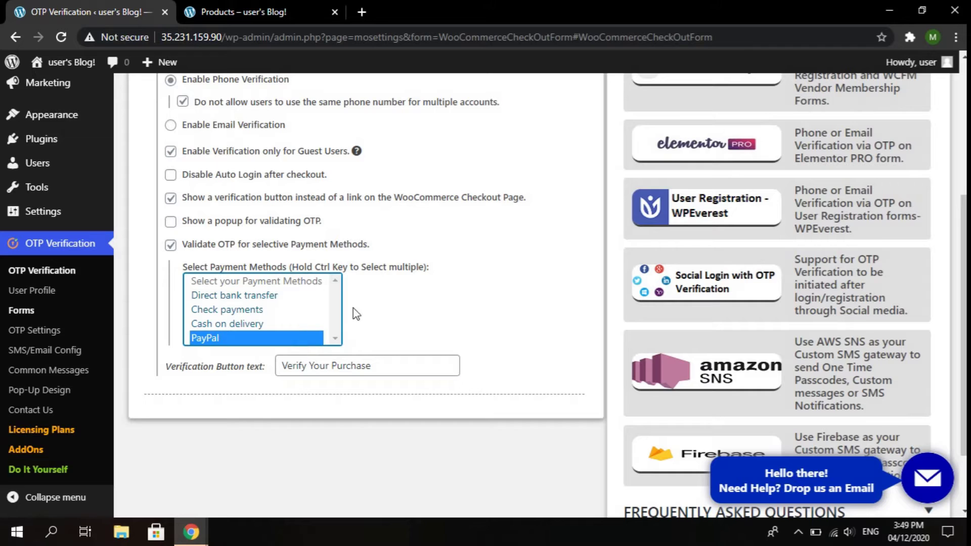
click(307, 325)
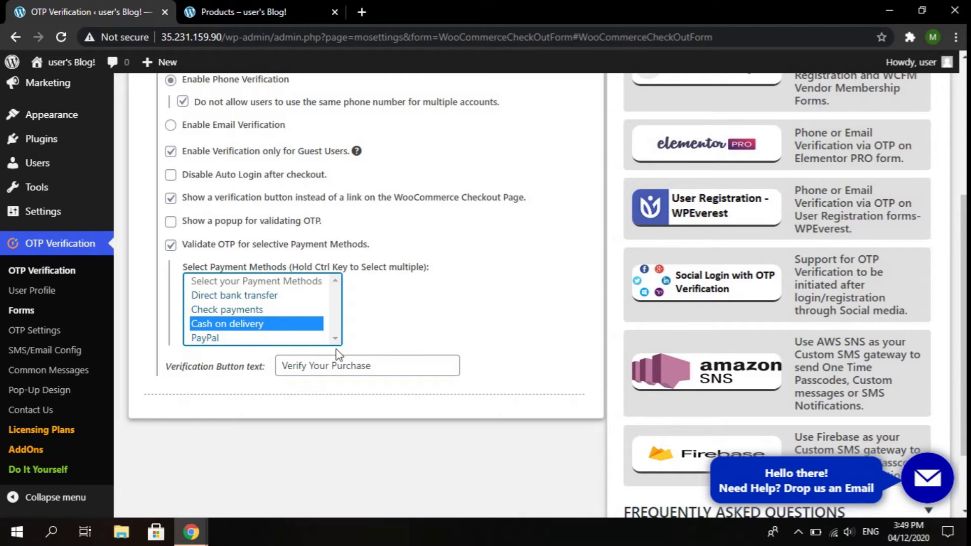
- Set the checkout form's verification button text to "Verify Your Phone Number"
key(Tab)
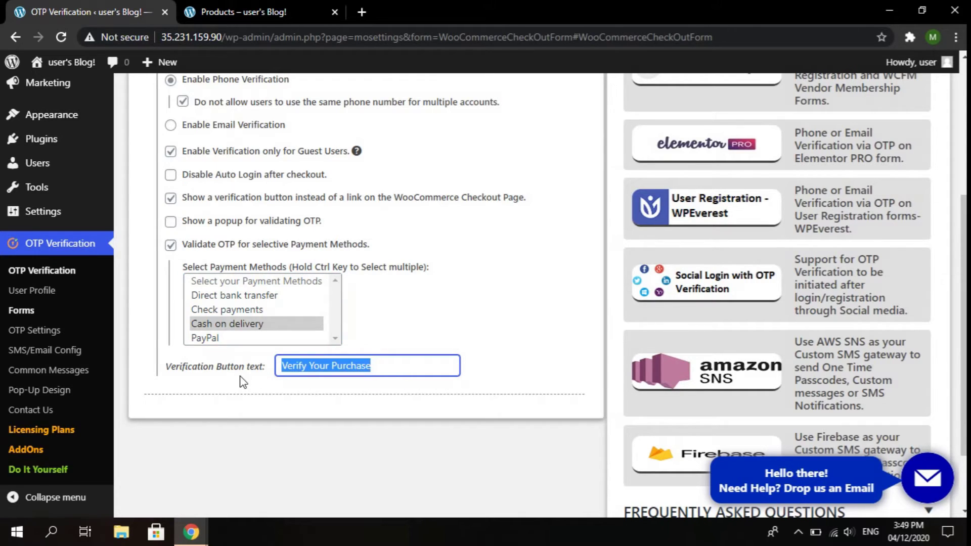
text(Ve)
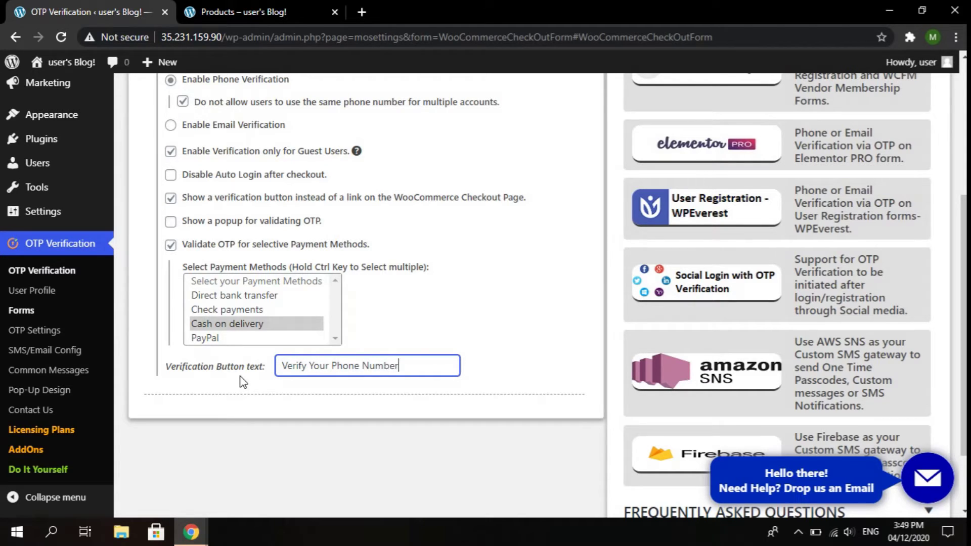
- Complete the verification button text as "Verify Your Phone Number" and save the WooCommerce checkout form settings
text(rify Your Phone Number)
scroll(383, 207, down, 2)
scroll(383, 207, up, 6)
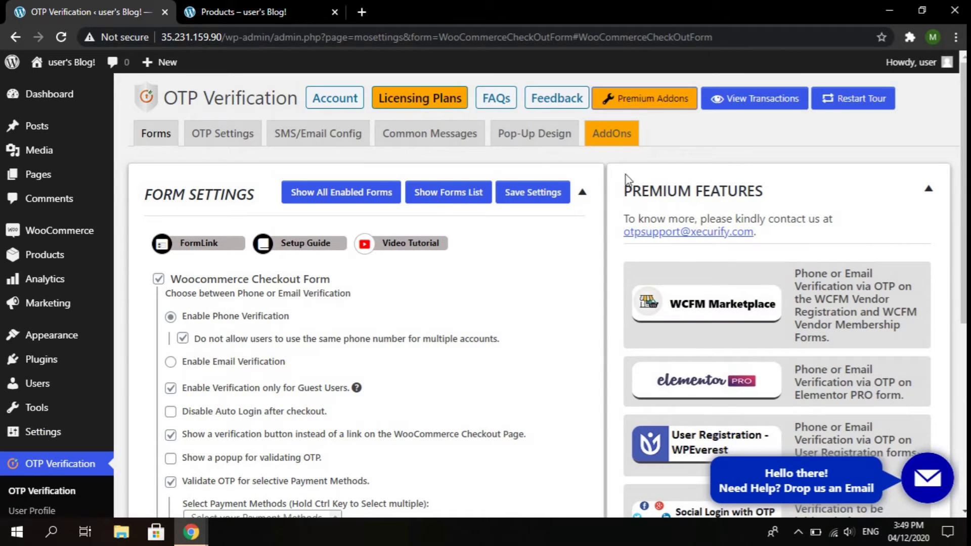
click(534, 199)
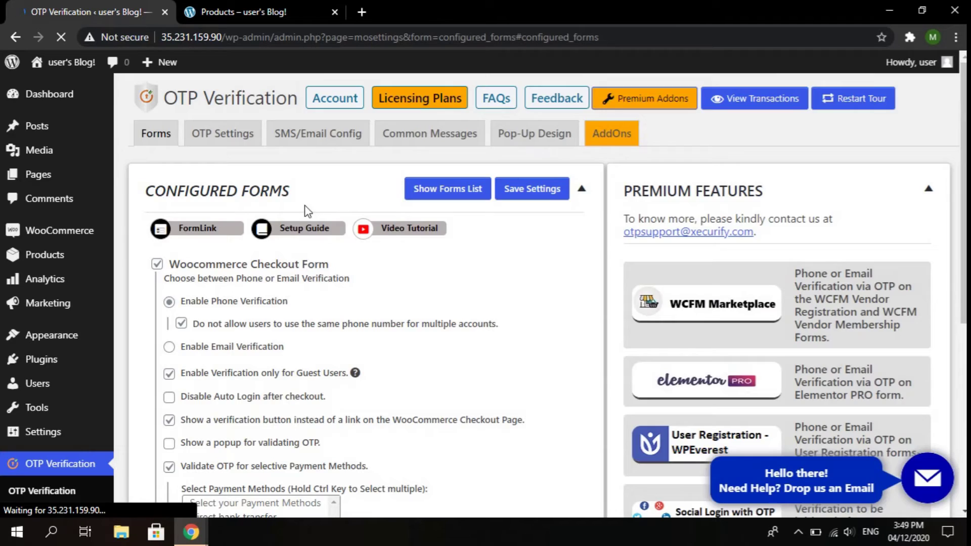
- Add the Gildan Men's Ultra Cotton T-Shirt to the cart from the shop page and proceed to checkout
click(233, 6)
scroll(886, 262, down, 4)
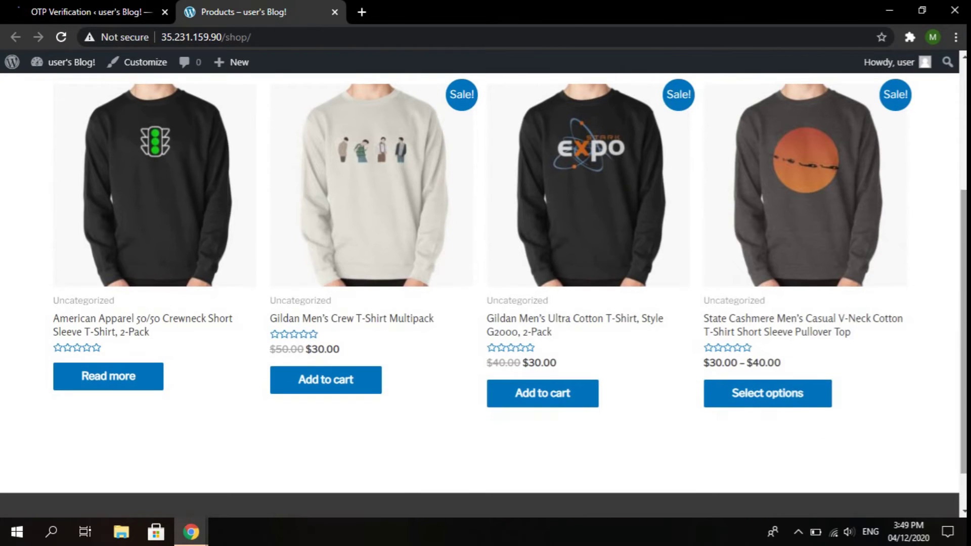
click(528, 412)
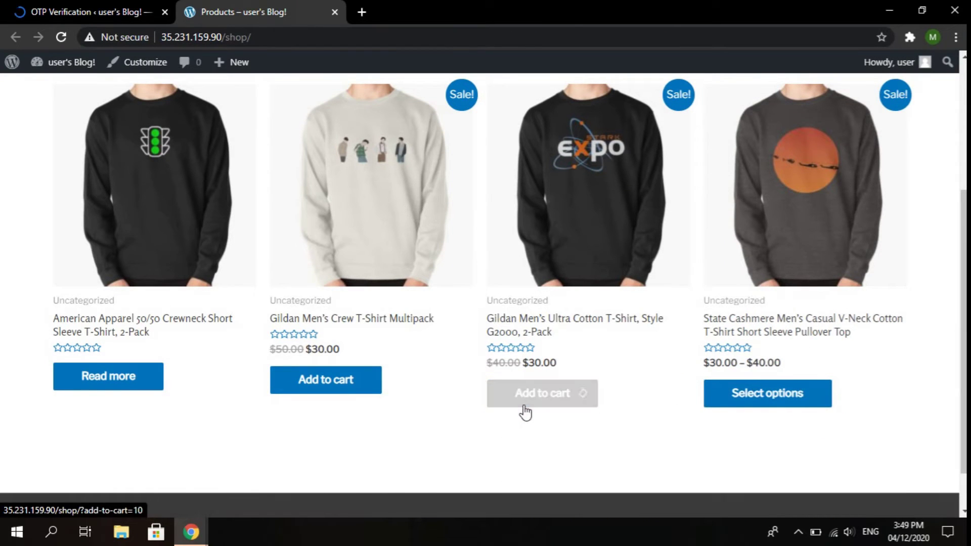
click(654, 404)
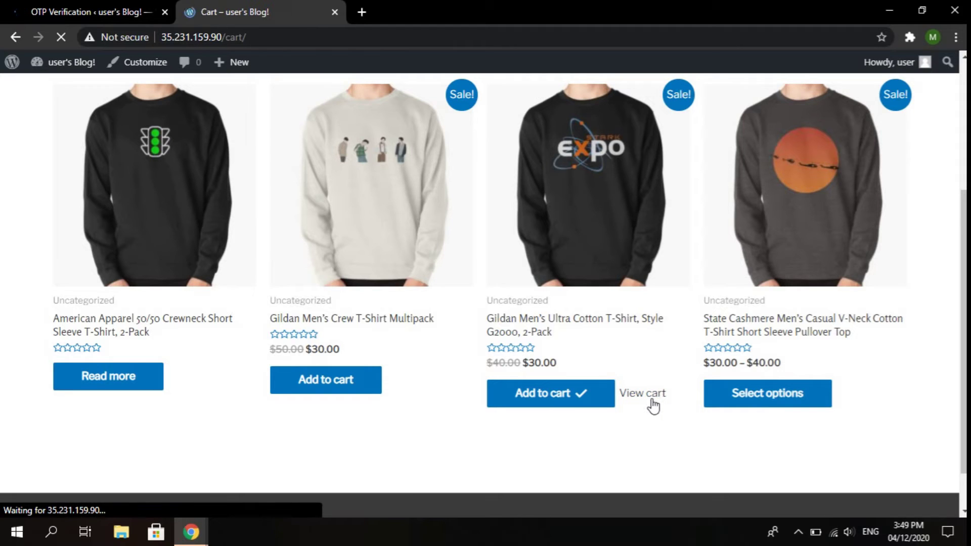
scroll(667, 412, down, 3)
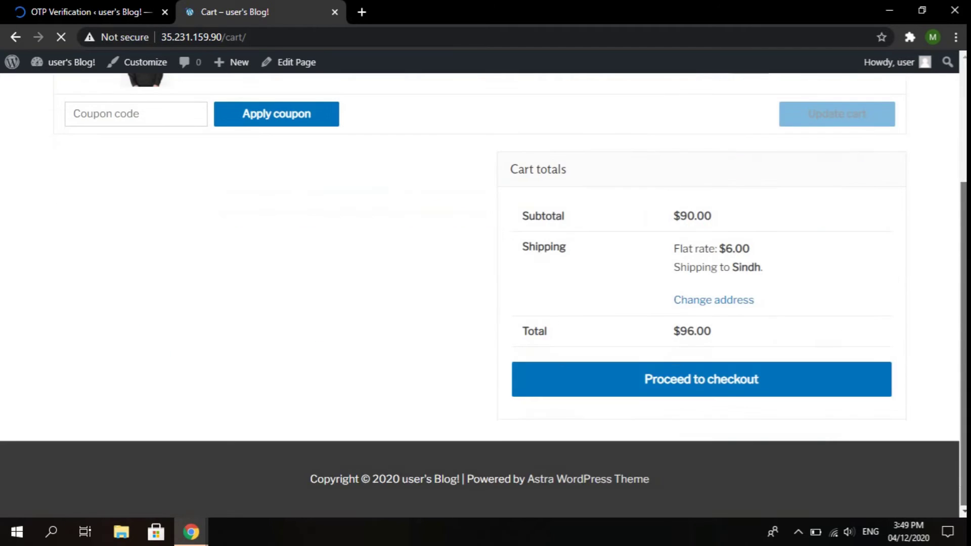
click(799, 389)
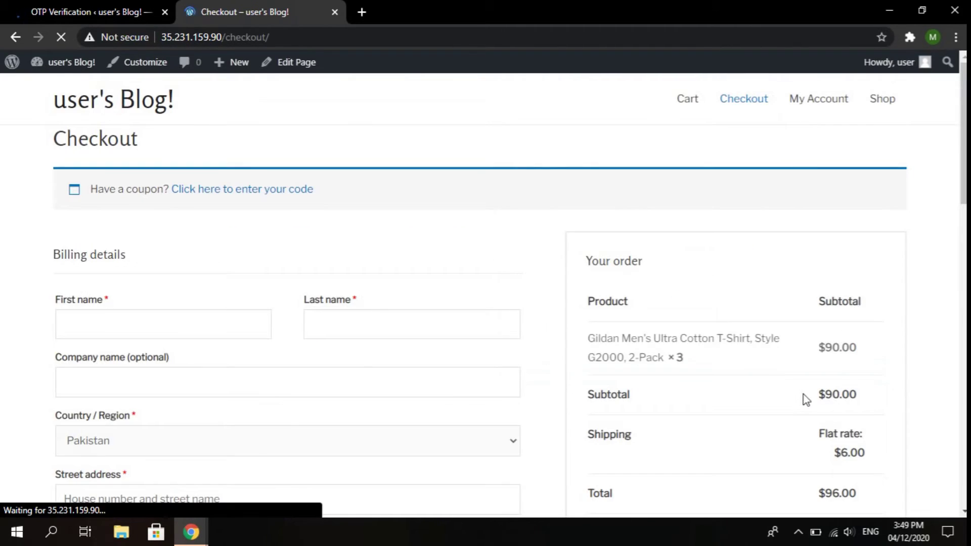
- Examine the checkout page's billing fields, phone field and payment methods for the phone verification option
scroll(803, 394, down, 8)
scroll(506, 296, down, 1)
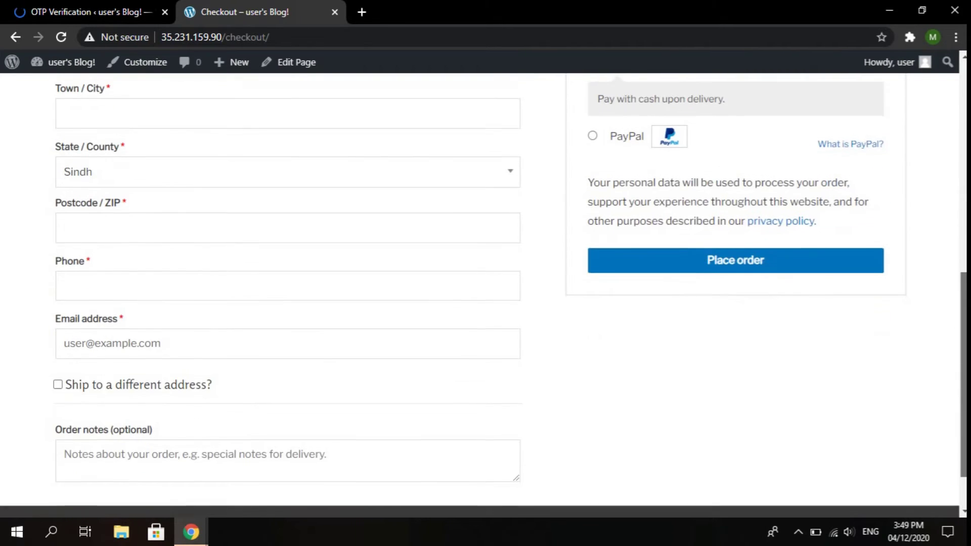
scroll(506, 296, up, 2)
scroll(506, 296, down, 2)
scroll(506, 296, up, 5)
scroll(122, 247, up, 2)
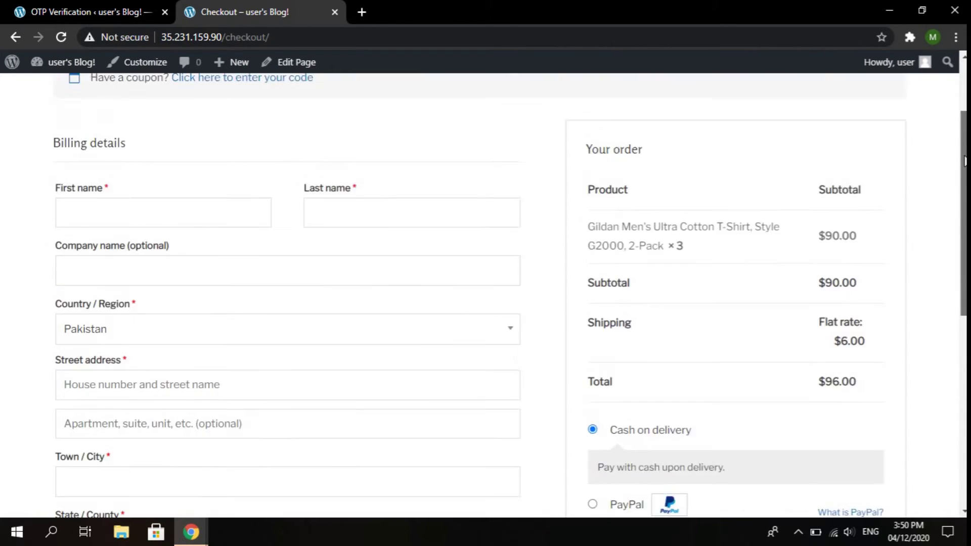
scroll(122, 247, down, 5)
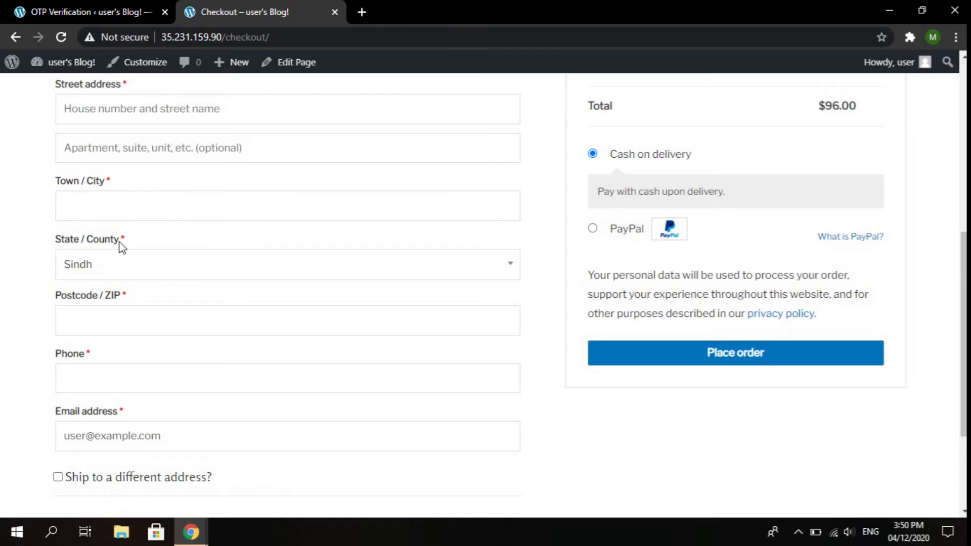
click(117, 374)
scroll(320, 327, down, 2)
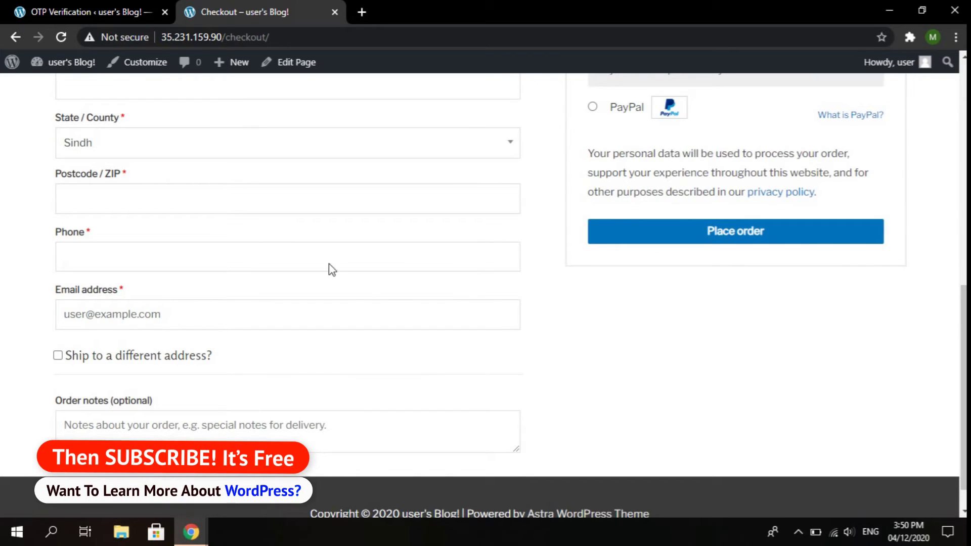
scroll(345, 256, up, 4)
scroll(345, 256, up, 3)
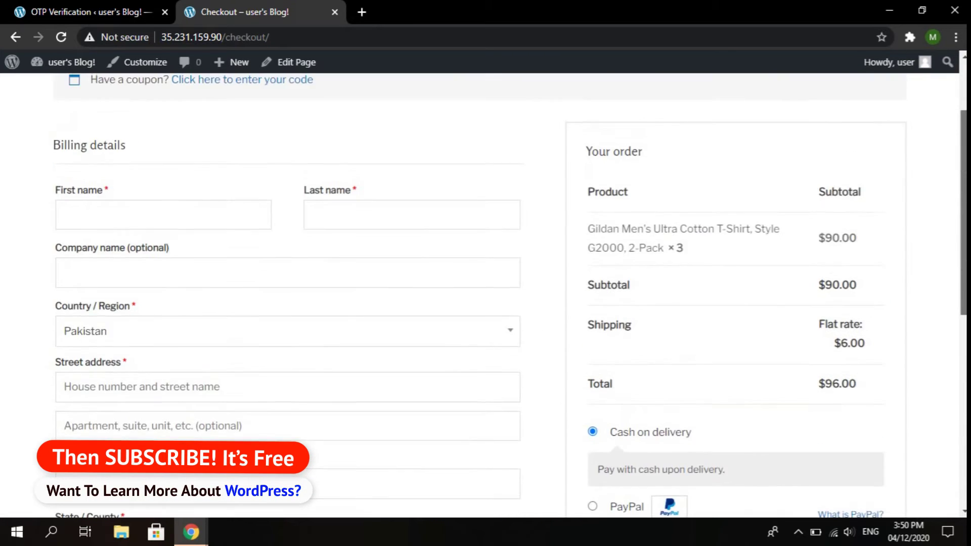
scroll(345, 256, down, 5)
scroll(345, 255, up, 7)
- Return to the OTP Verification plugin, open its OTP settings and skip the introductory tour
click(2, 6)
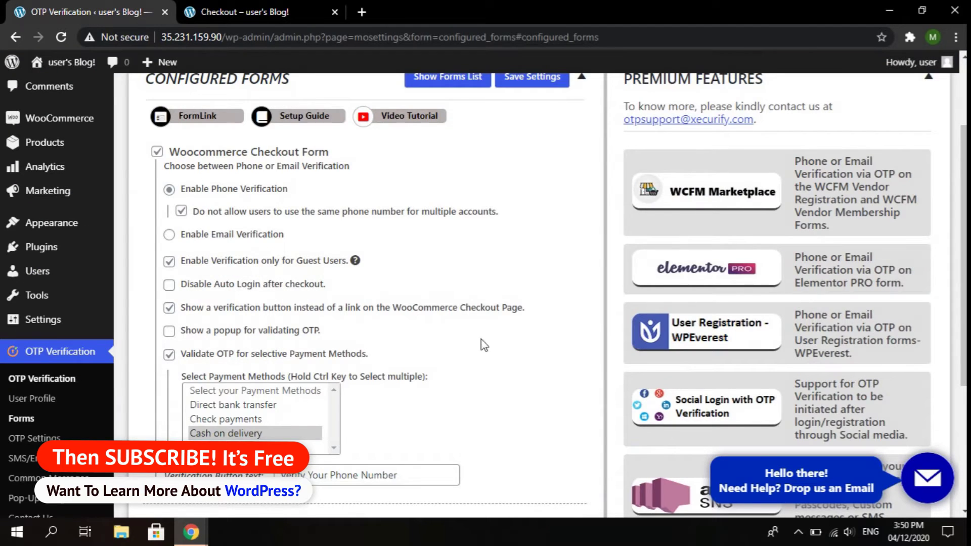
scroll(788, 340, up, 3)
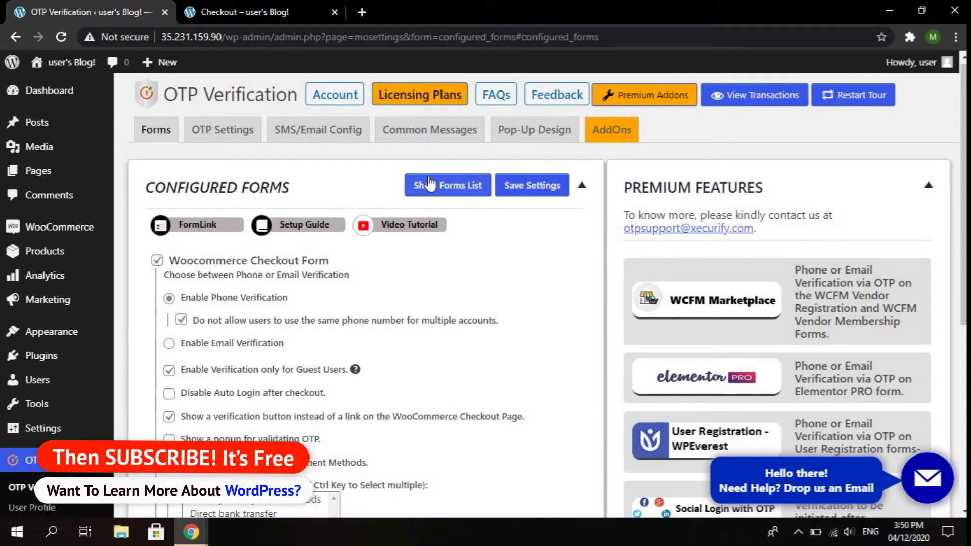
click(223, 143)
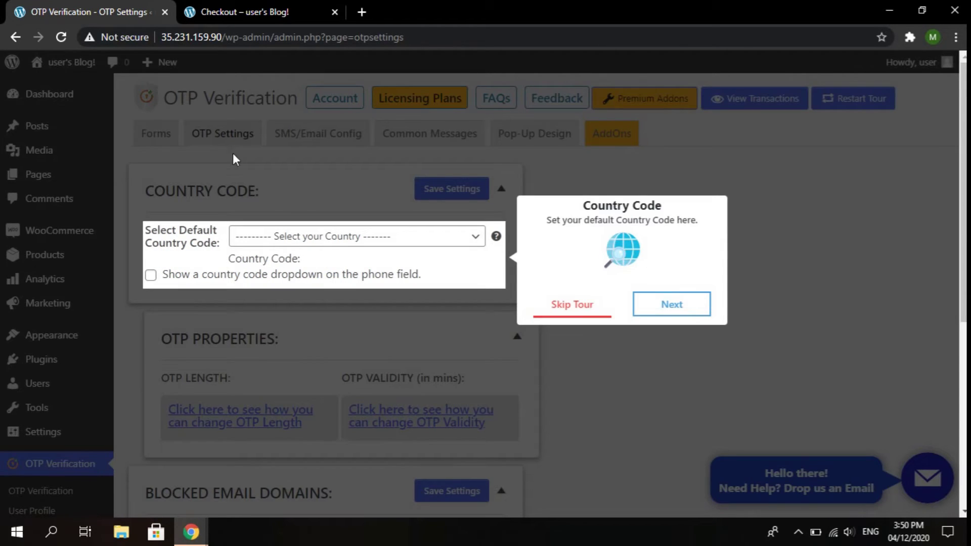
click(545, 309)
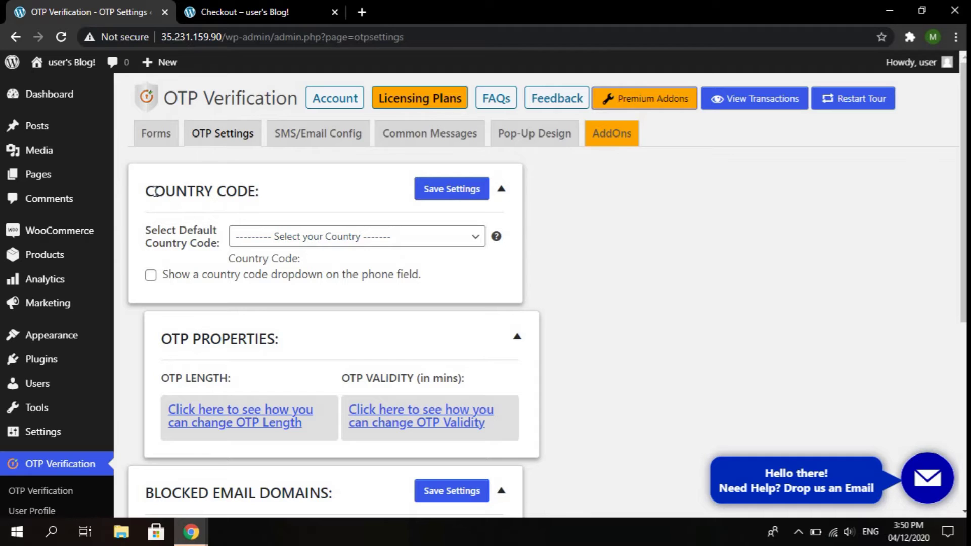
- Set the default country code to All Countries, enable the country code dropdown on the phone field, and save
click(288, 242)
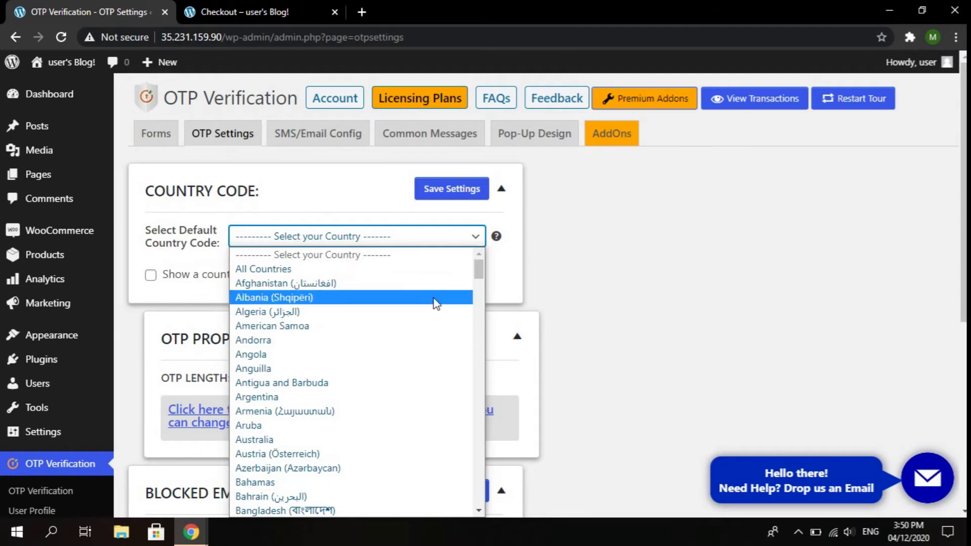
click(342, 274)
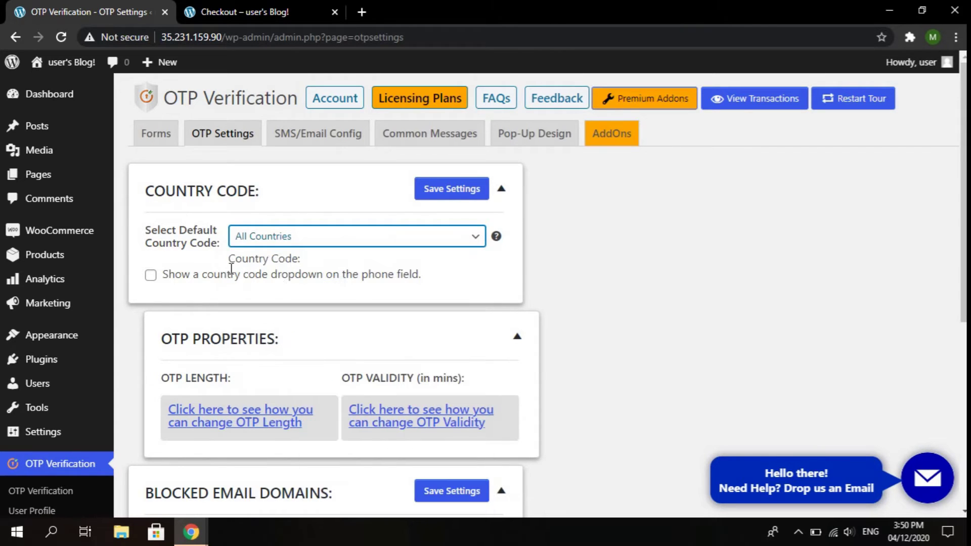
click(150, 280)
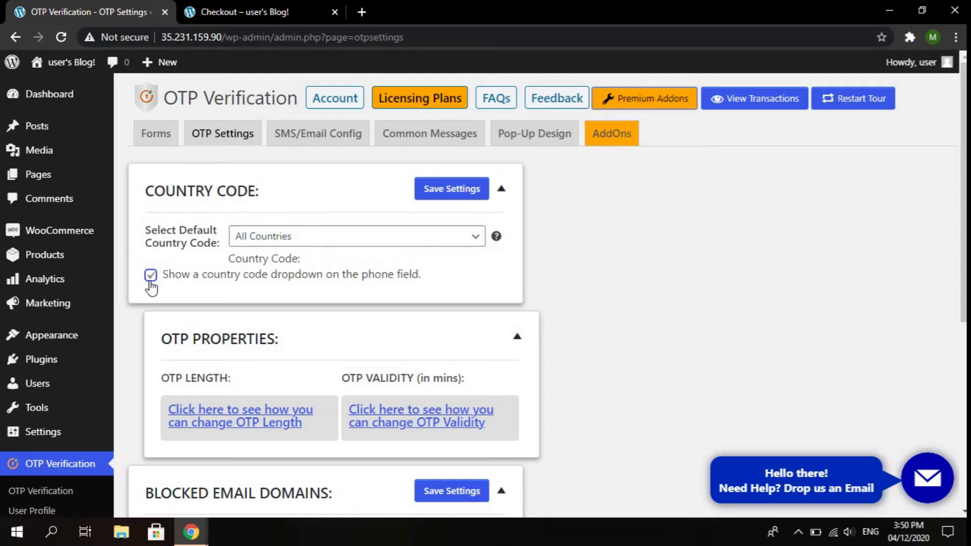
click(440, 188)
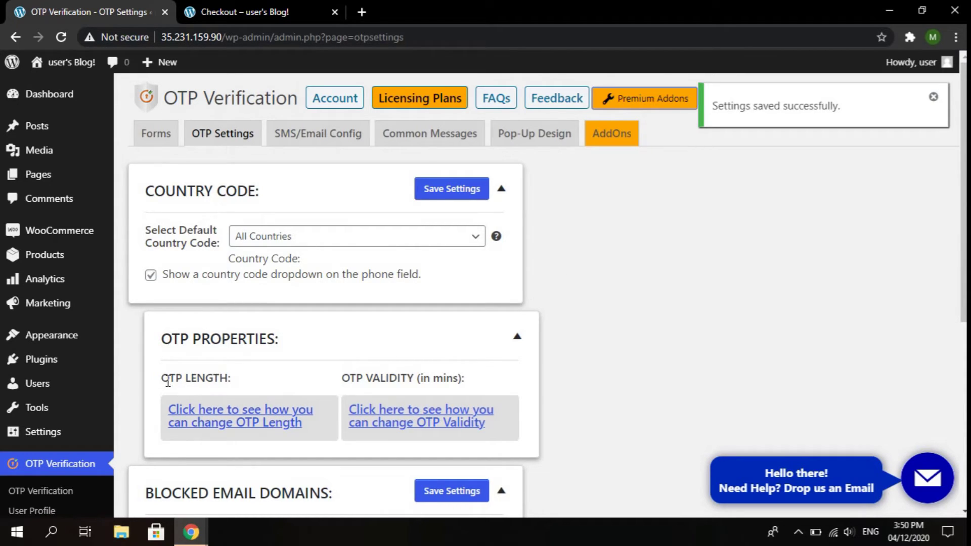
- Consult the miniOrange help article on changing the OTP length, then close it
drag(162, 379, 230, 380)
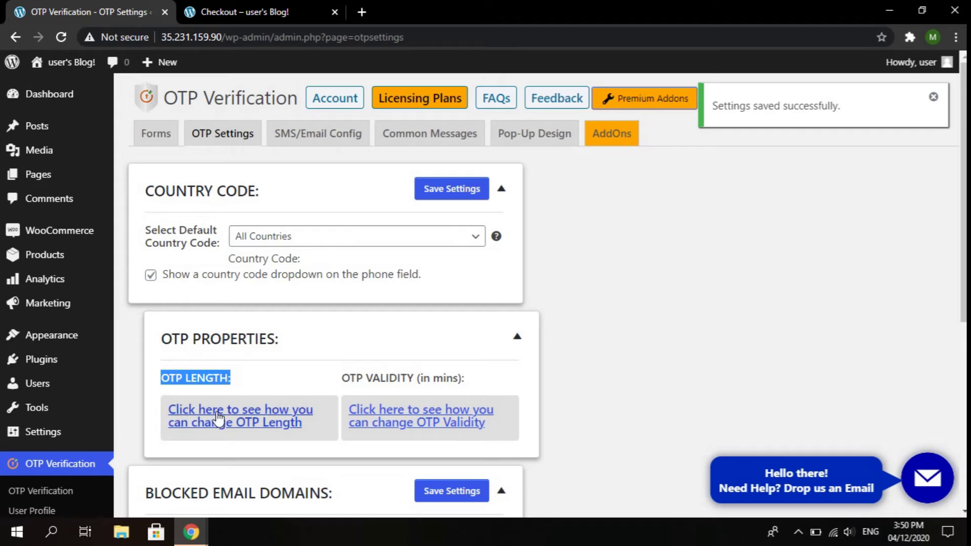
click(246, 428)
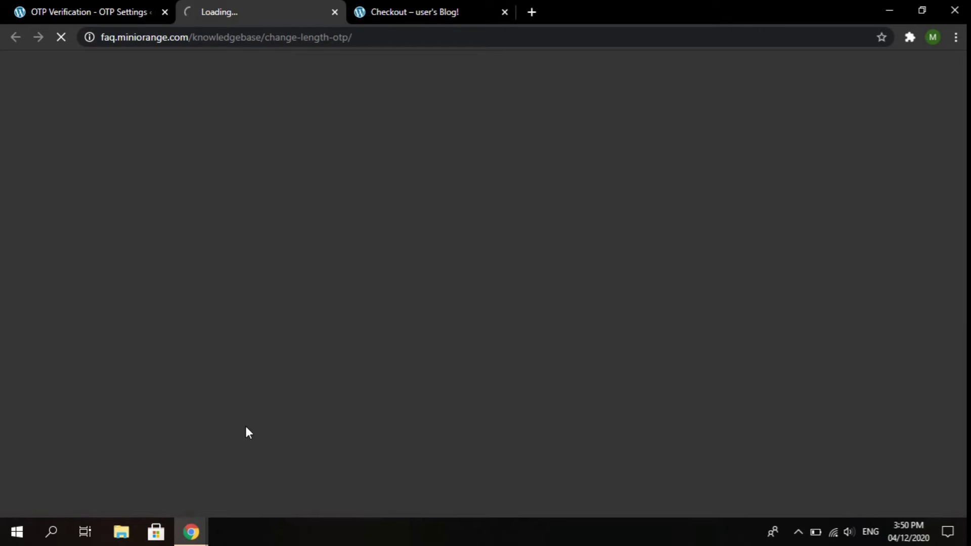
click(84, 9)
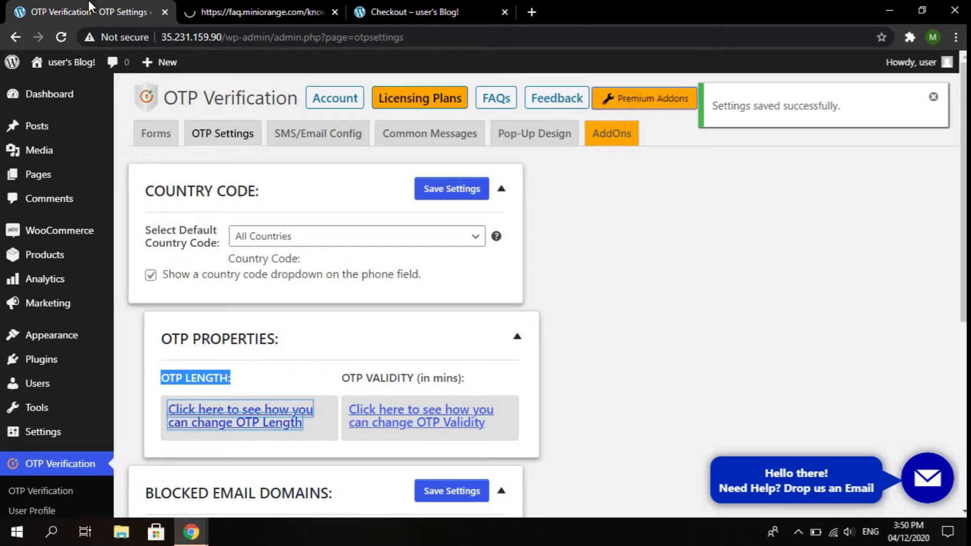
click(292, 15)
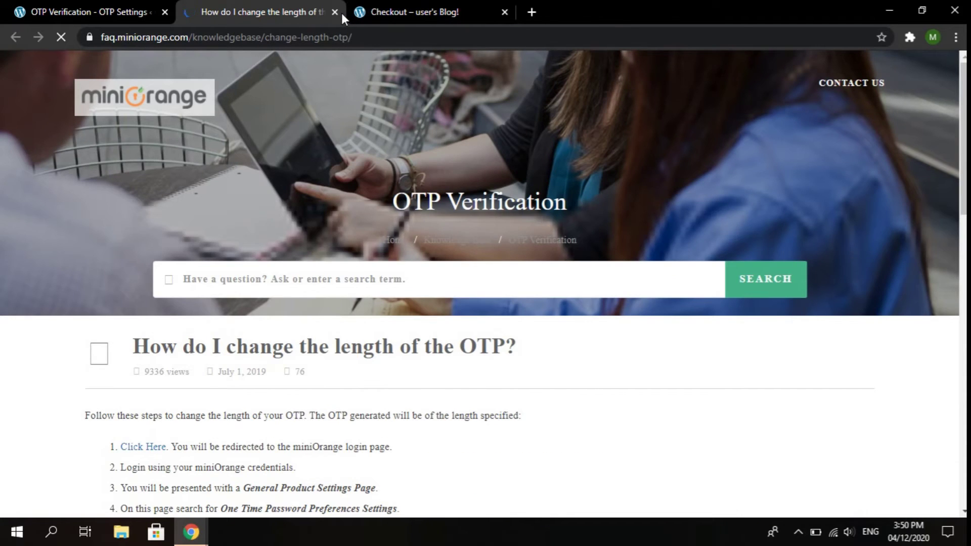
click(334, 12)
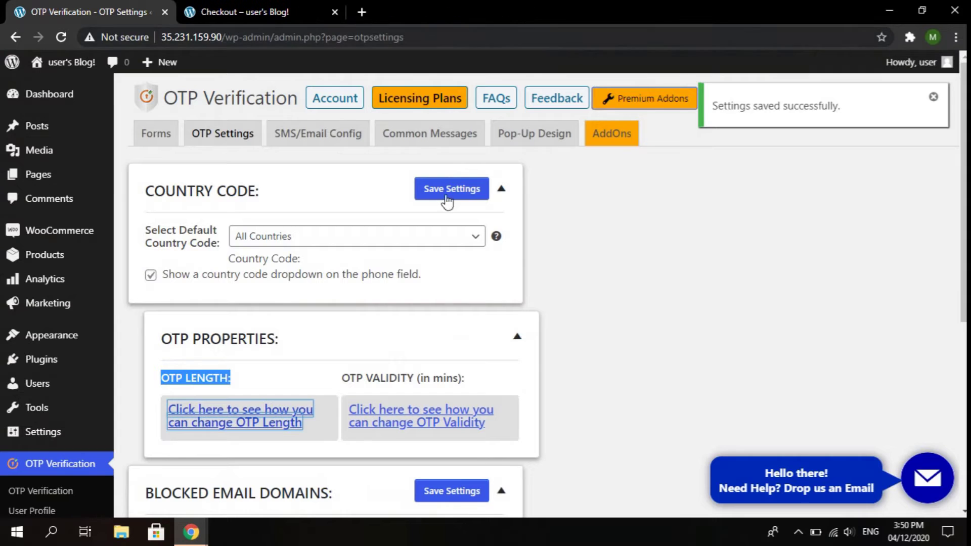
- Review the OTP validity, blocked email domains and blocked phone numbers sections of the OTP settings
scroll(797, 296, down, 3)
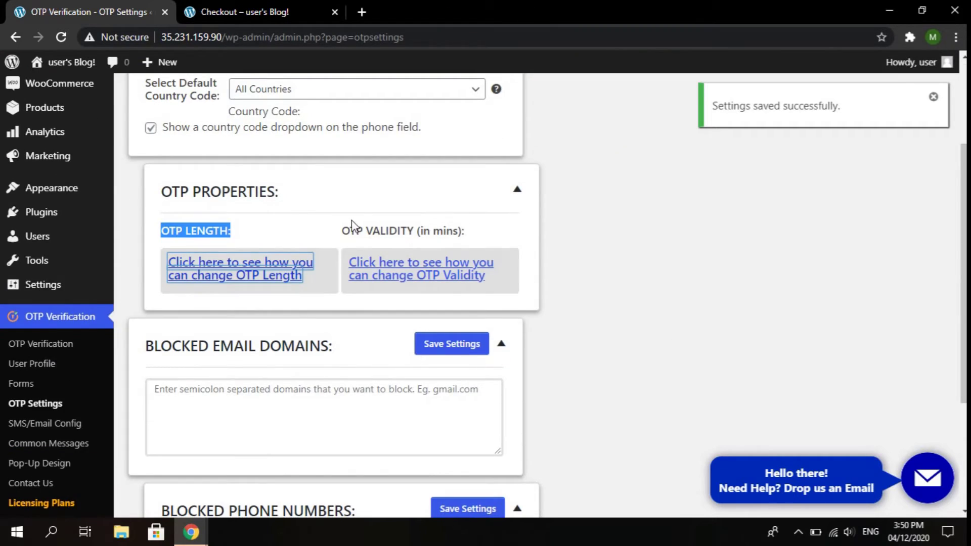
drag(341, 228, 475, 233)
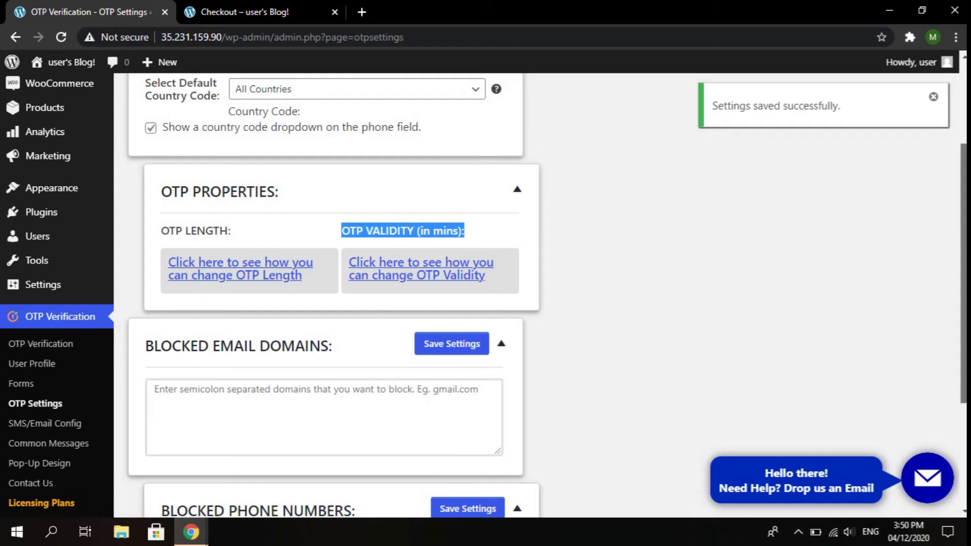
scroll(505, 143, down, 3)
scroll(324, 227, up, 3)
scroll(139, 308, down, 3)
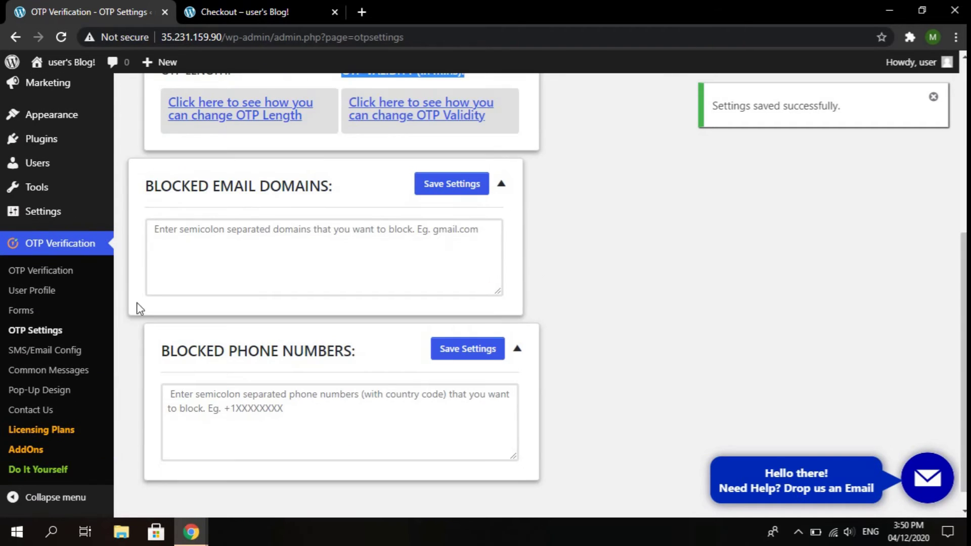
click(276, 257)
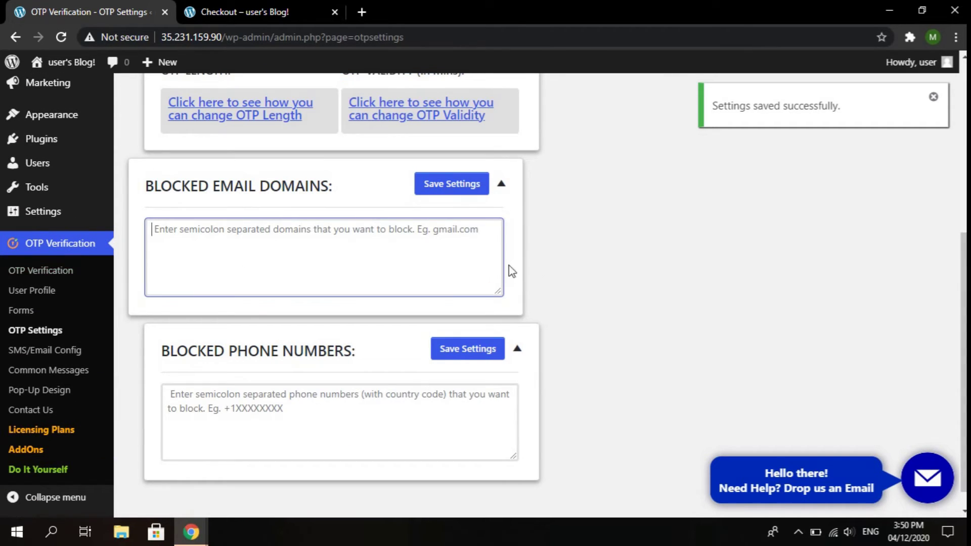
click(333, 410)
scroll(332, 408, up, 5)
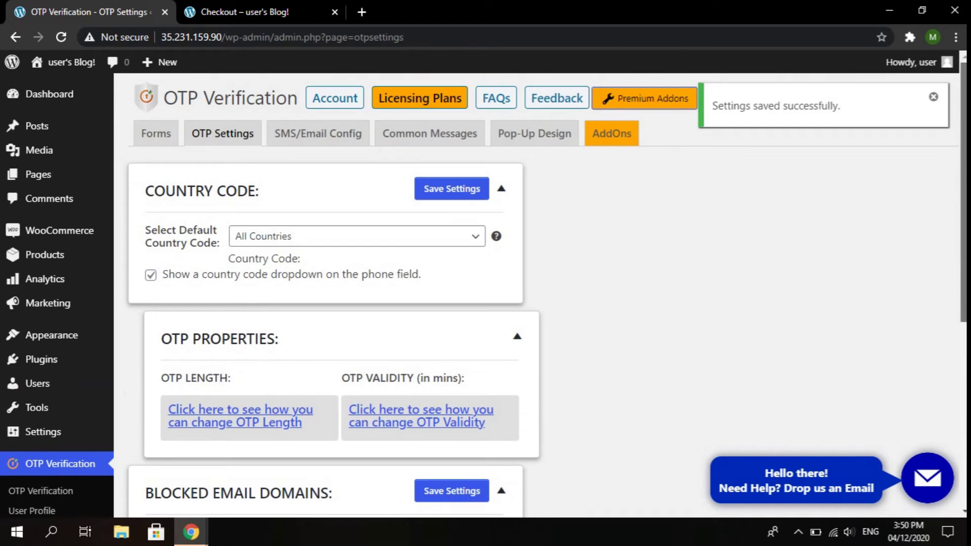
- Review the SMS and email configuration options and the email texts in the common messages settings
click(303, 145)
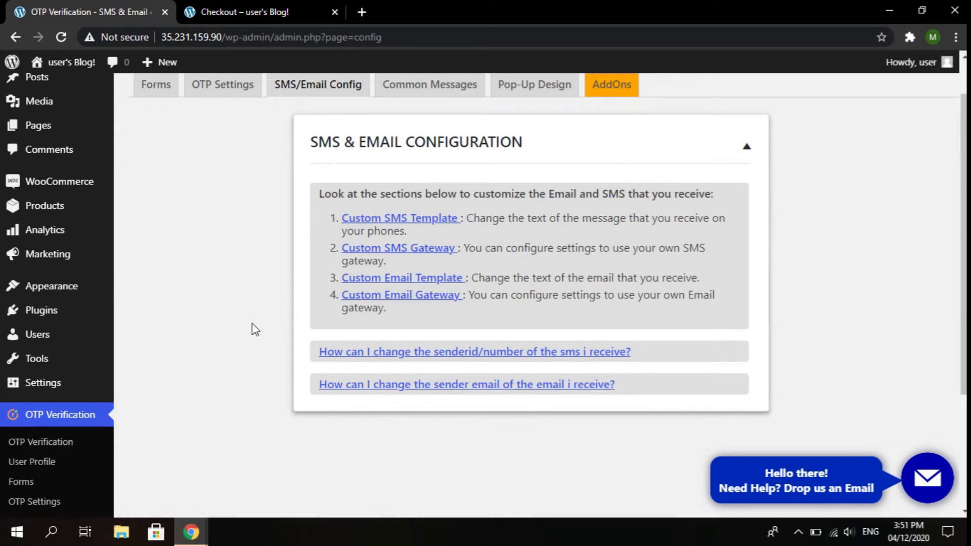
scroll(667, 243, up, 1)
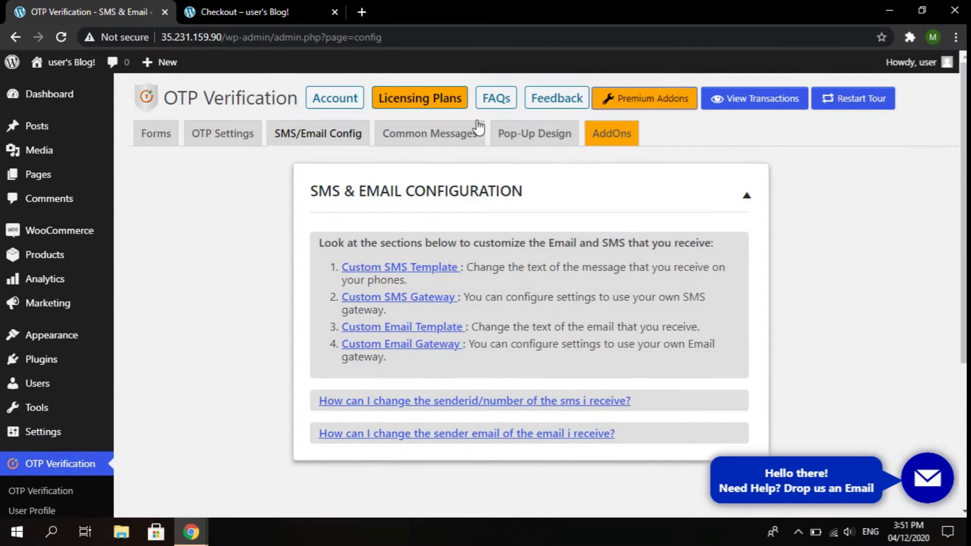
click(453, 141)
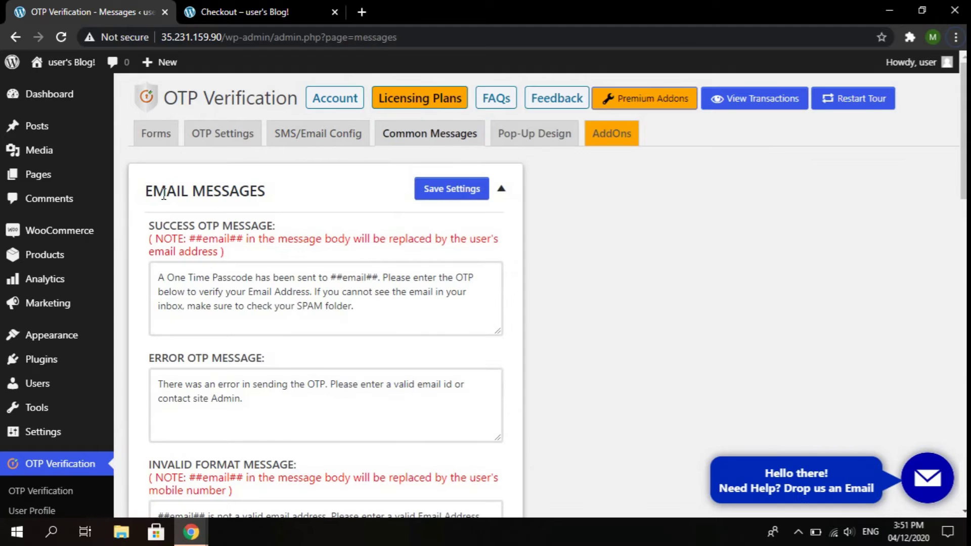
drag(166, 194, 154, 195)
drag(221, 196, 358, 204)
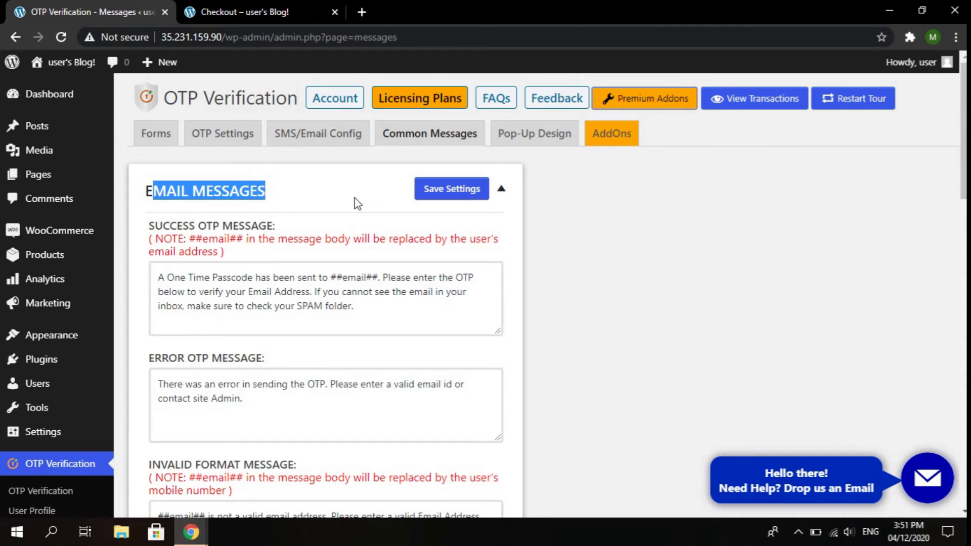
scroll(324, 296, down, 8)
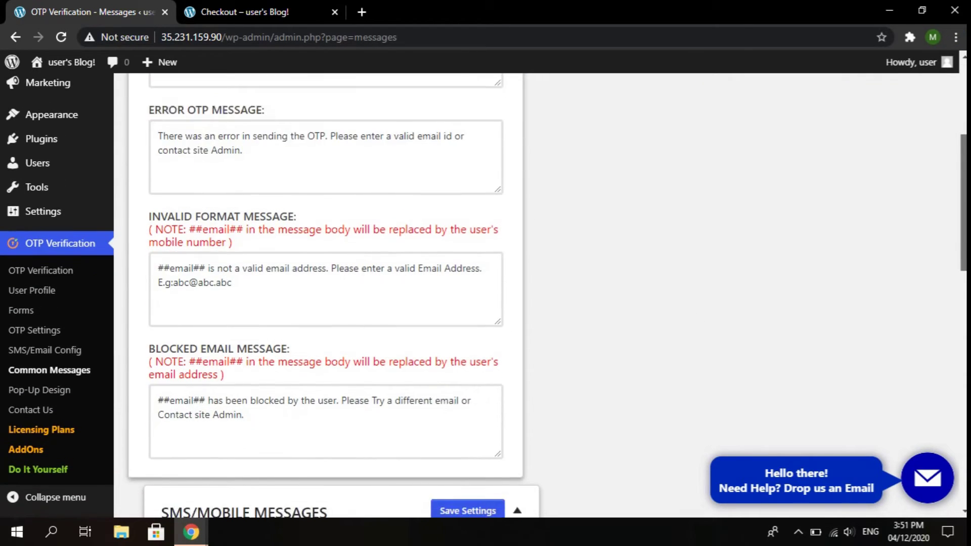
- Review the success, error and invalid format texts in the SMS/mobile section of the common messages settings
scroll(316, 142, down, 5)
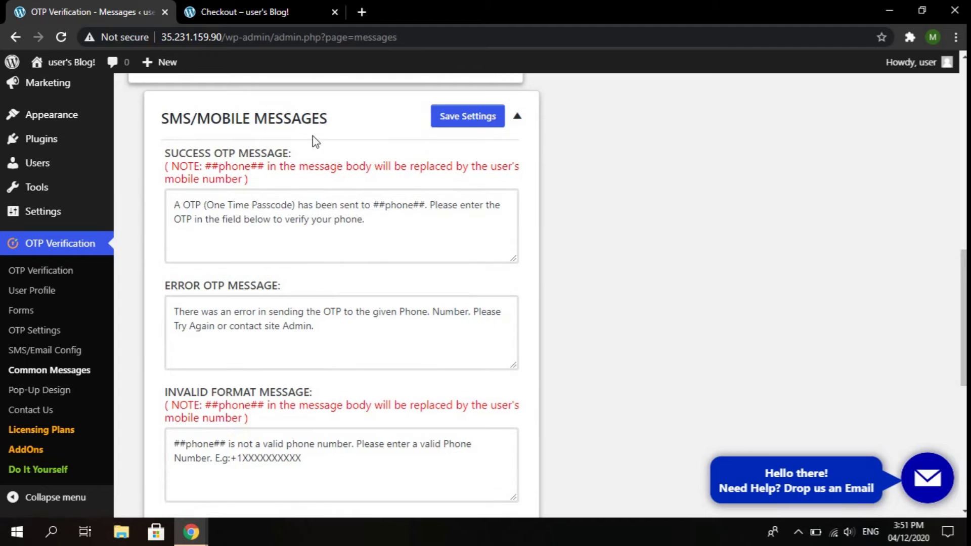
drag(176, 208, 437, 234)
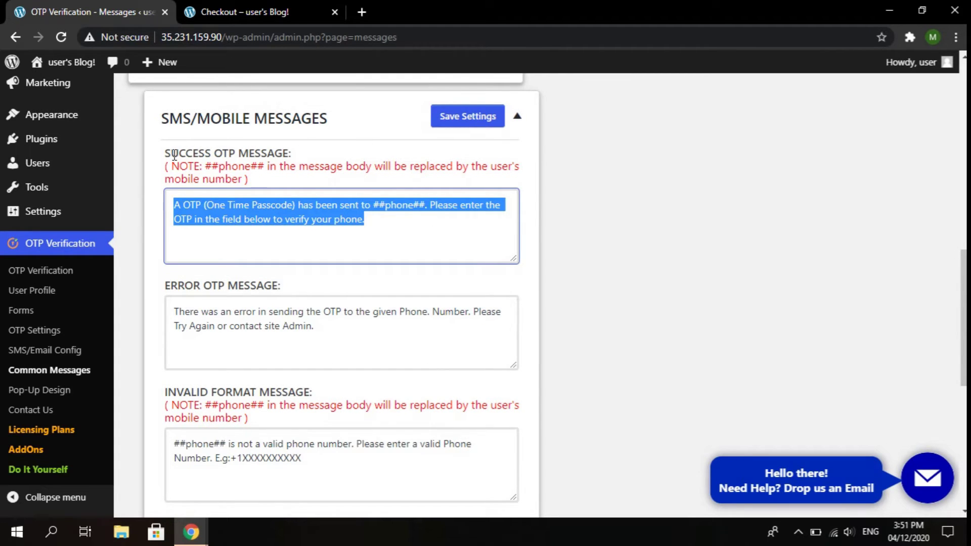
drag(174, 155, 283, 153)
triple_click(275, 208)
drag(963, 280, 955, 207)
scroll(360, 216, up, 8)
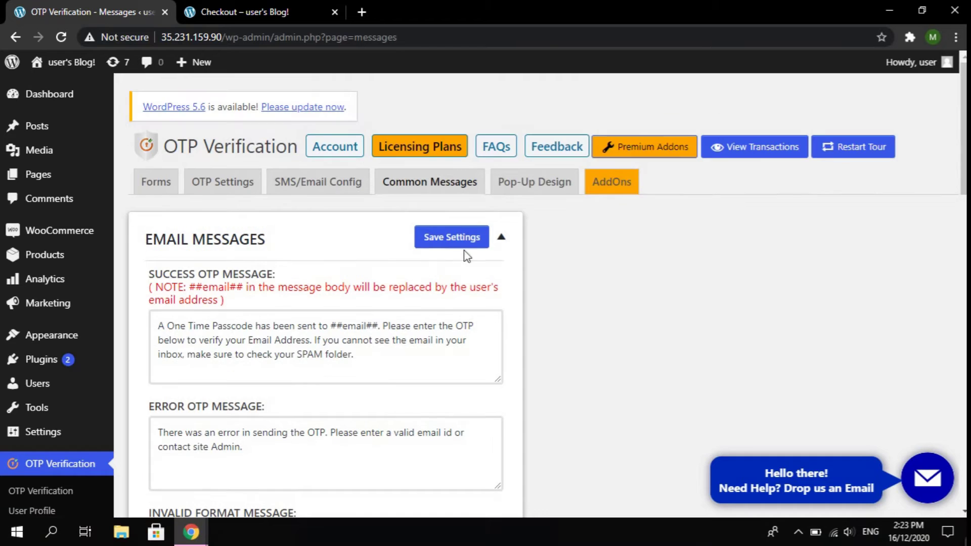
- Open the pop-up design settings and look over the customizable OTP pop-up templates
click(539, 191)
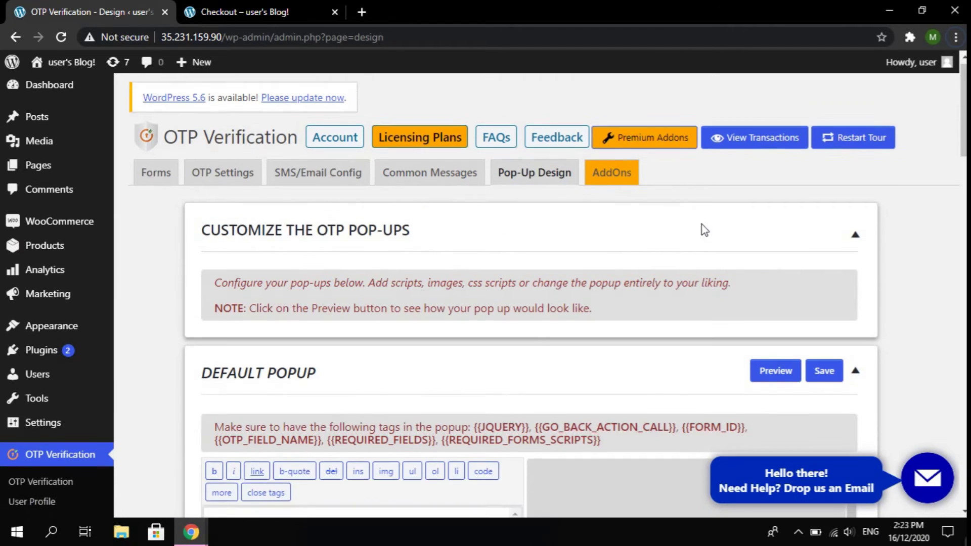
scroll(577, 244, down, 5)
scroll(879, 286, down, 10)
scroll(894, 269, up, 15)
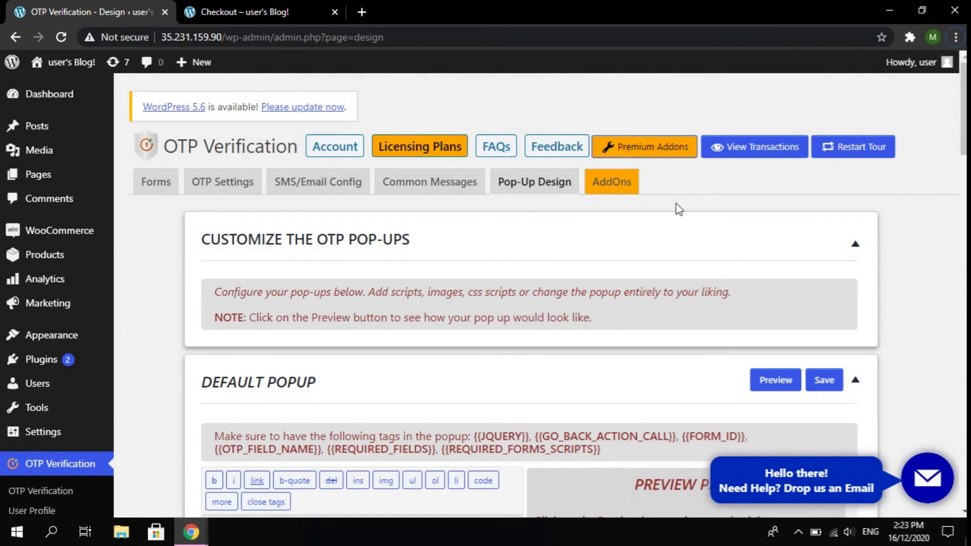
- Open the OTP verification add-ons and review Custom Messages, Ultimate Member Password Reset Over OTP and WooCommerce SMS Notification
click(617, 183)
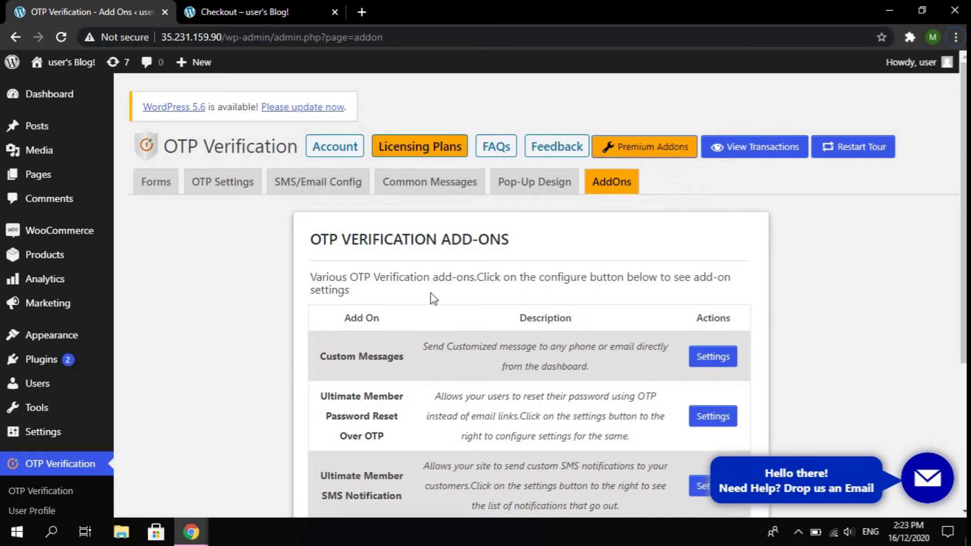
drag(309, 245, 542, 244)
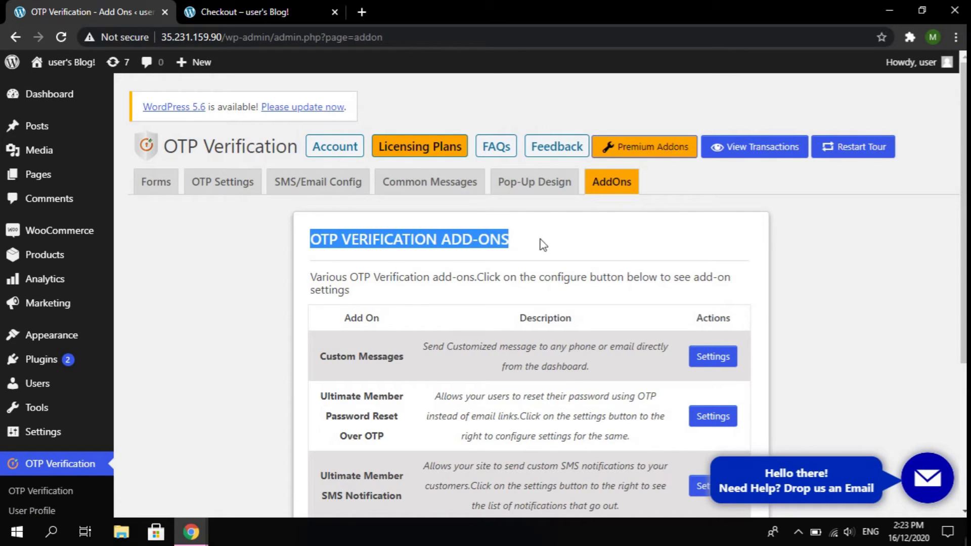
scroll(397, 225, down, 3)
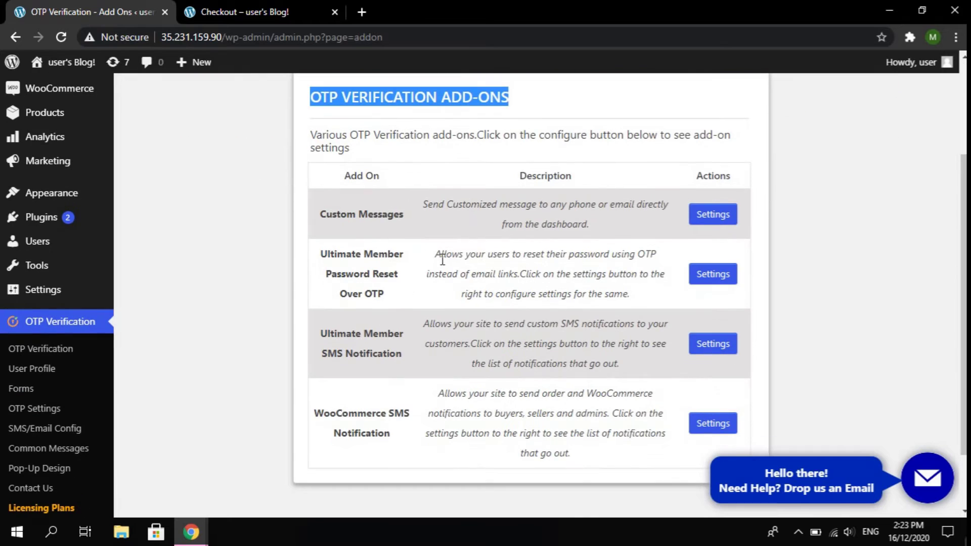
drag(363, 200, 389, 253)
drag(323, 250, 385, 298)
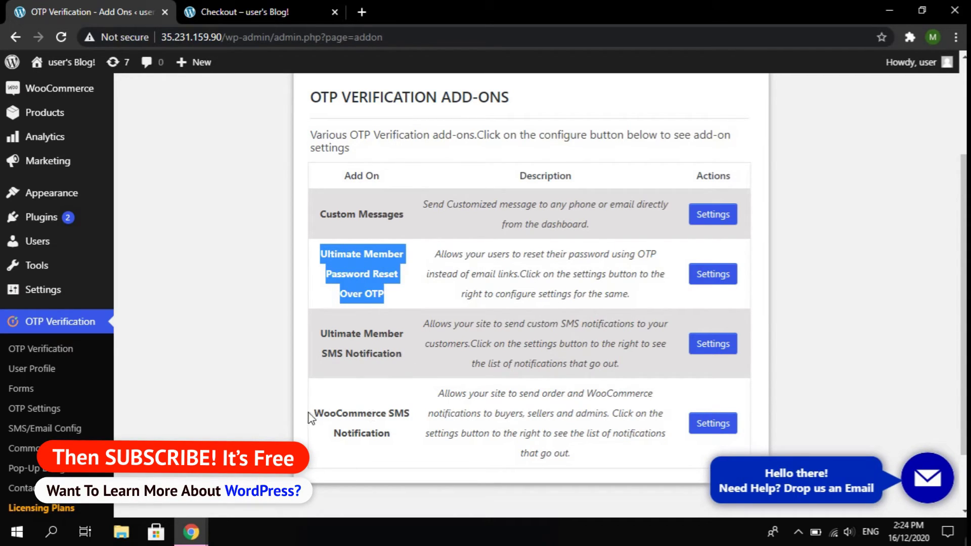
drag(315, 410, 390, 434)
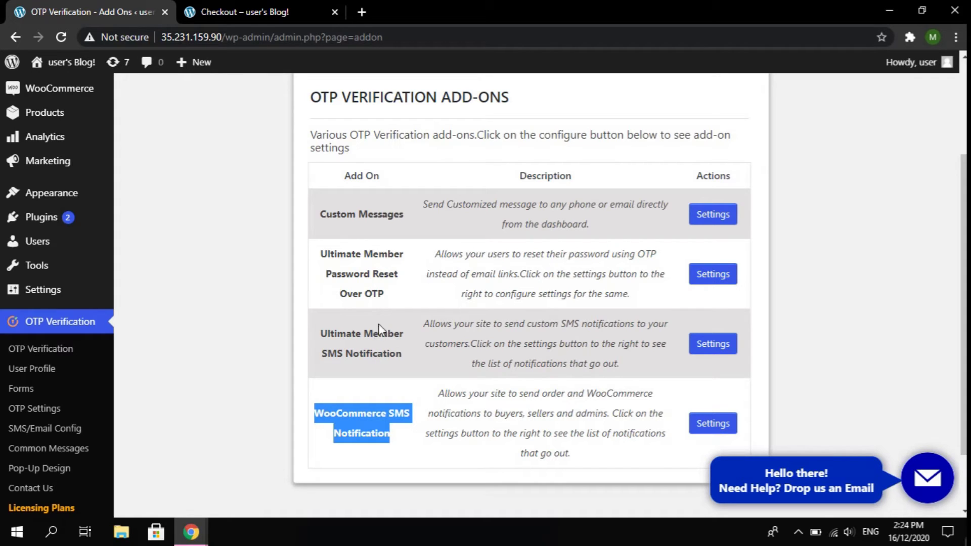
drag(322, 209, 424, 218)
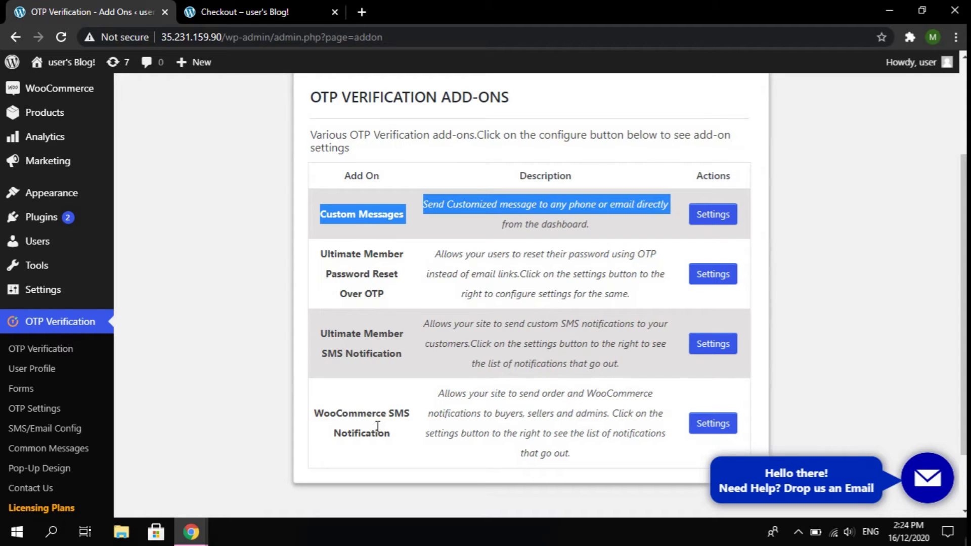
- Examine the logged-in checkout page's billing form, including its phone field
click(292, 11)
scroll(368, 277, down, 7)
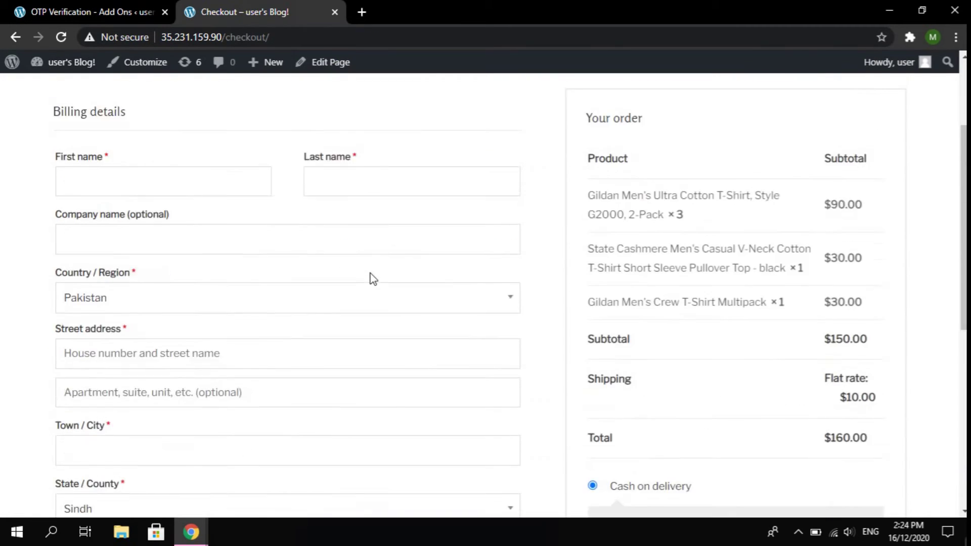
scroll(219, 351, down, 3)
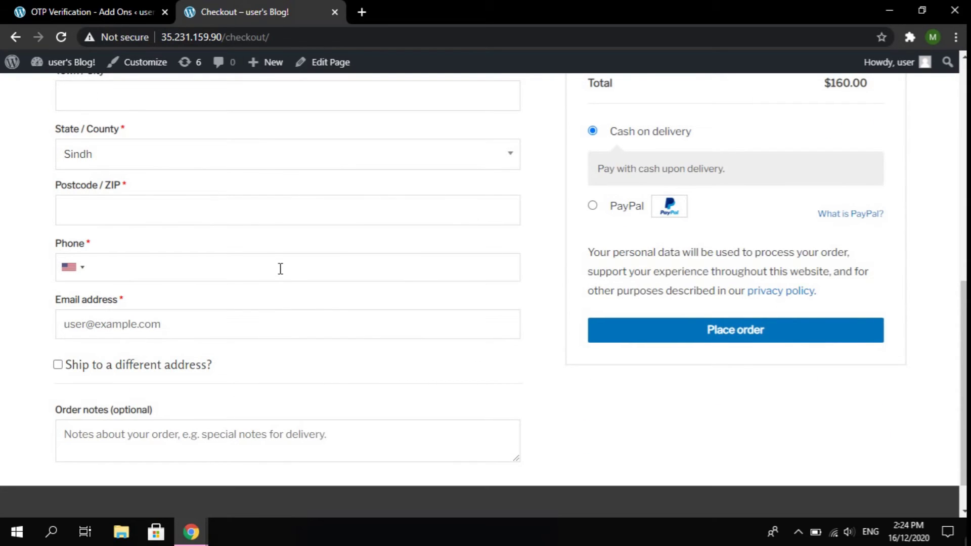
scroll(371, 211, up, 4)
scroll(371, 205, down, 3)
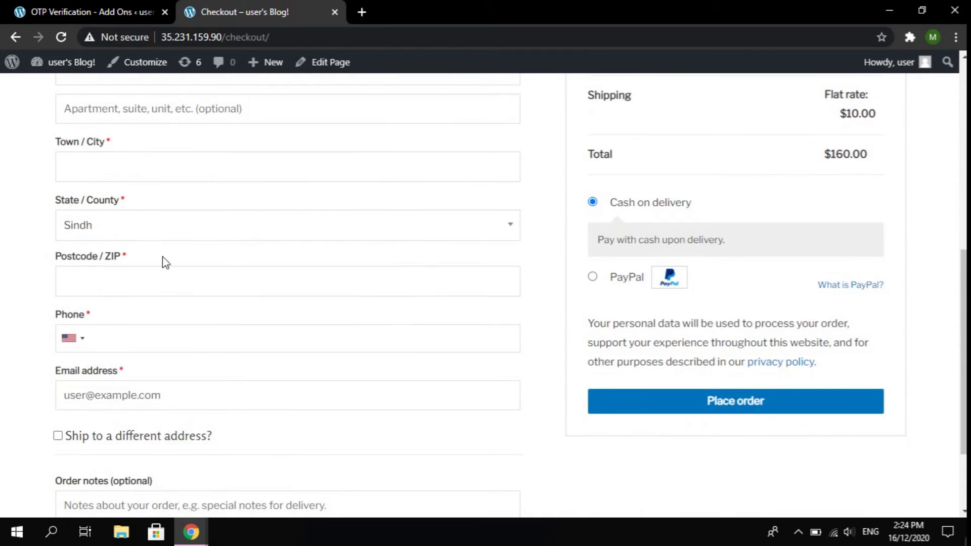
scroll(341, 251, up, 7)
scroll(342, 252, up, 2)
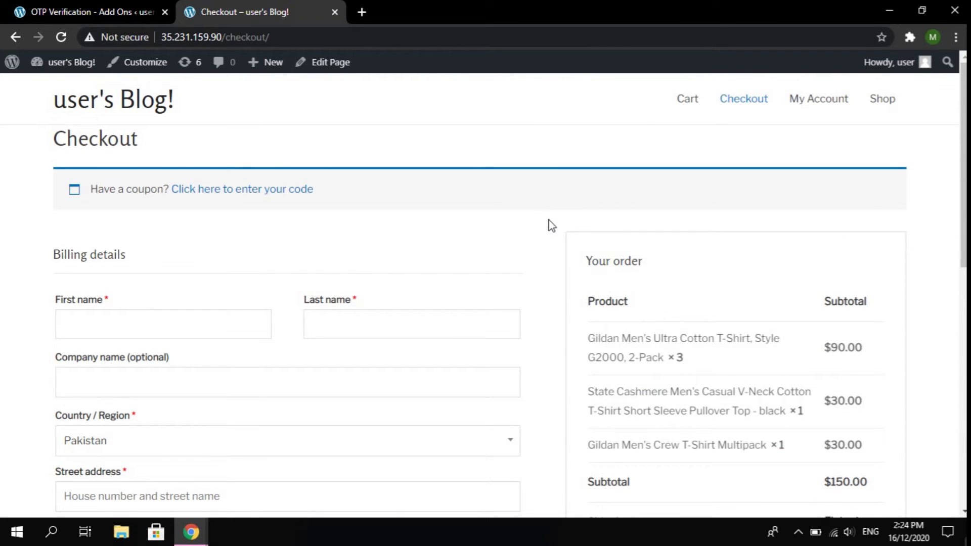
- Open the checkout address in an incognito window and inspect the phone verification button and verification code field
drag(221, 38, 117, 28)
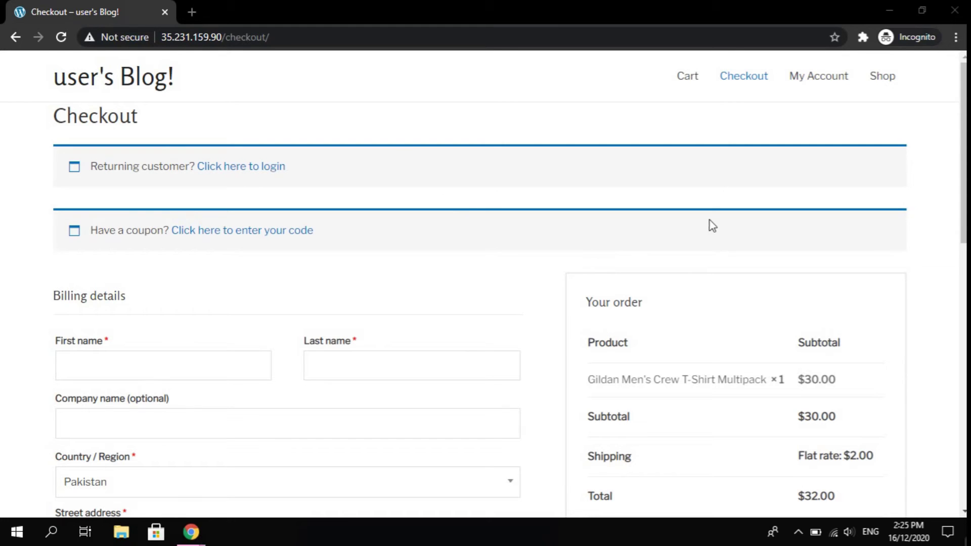
scroll(539, 223, down, 4)
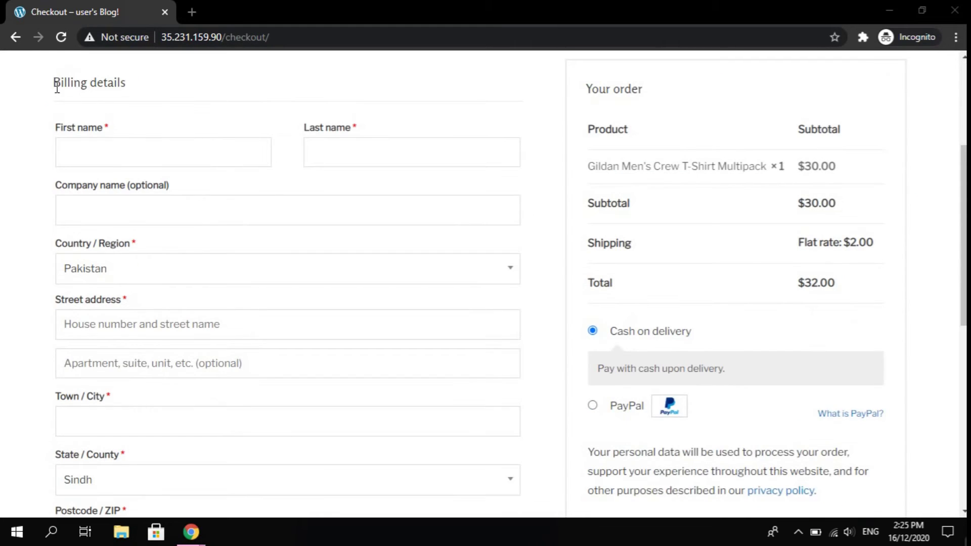
scroll(347, 142, down, 7)
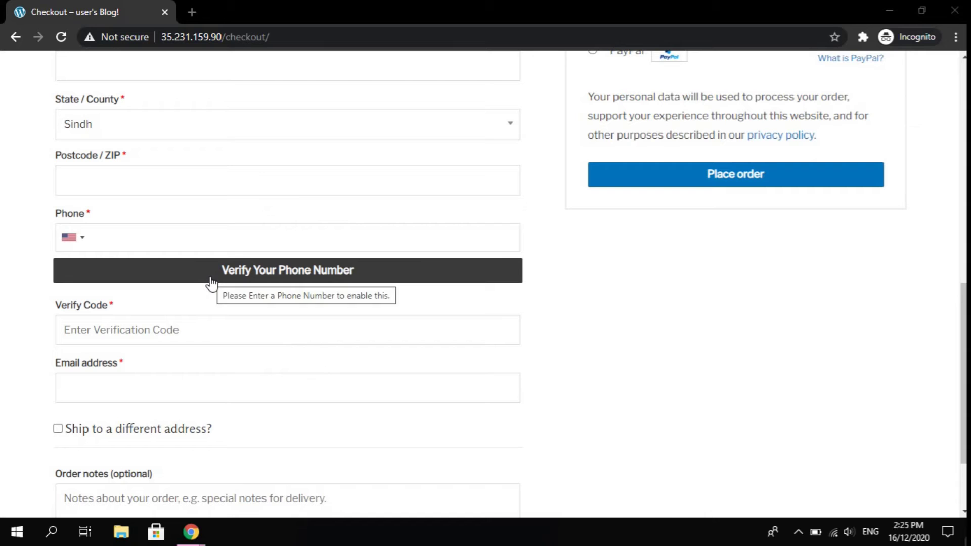
drag(53, 307, 113, 314)
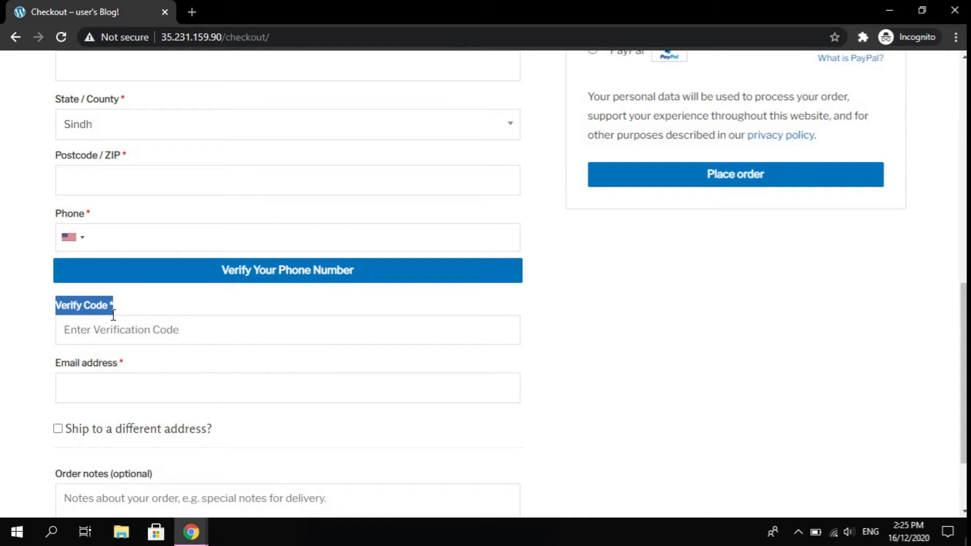
scroll(155, 317, down, 2)
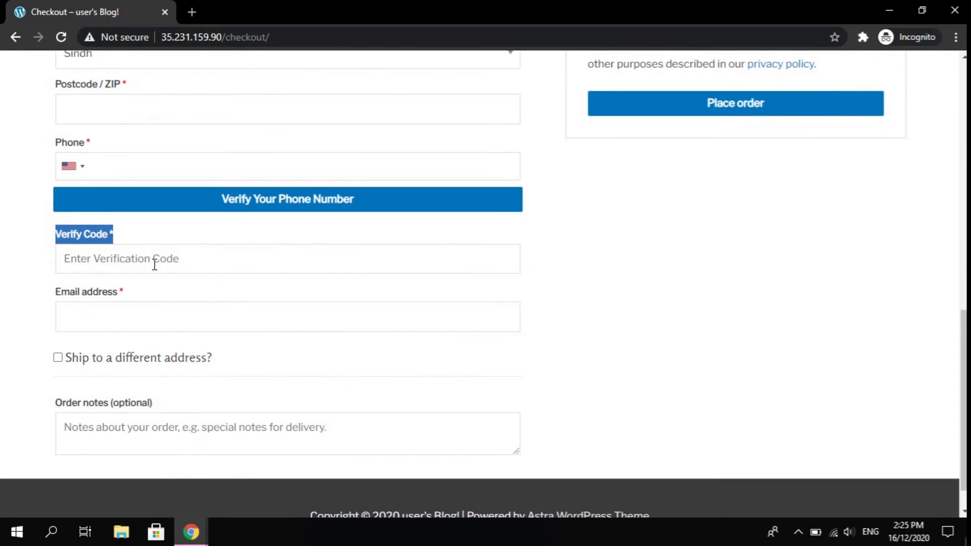
click(154, 262)
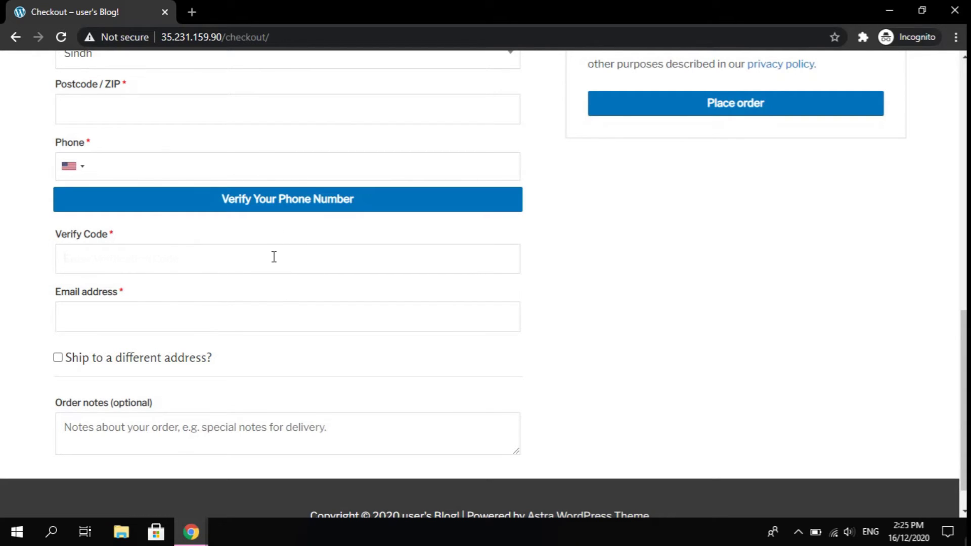
- Browse the country codes offered in the guest checkout's phone field, then close the list without changing the country
click(96, 169)
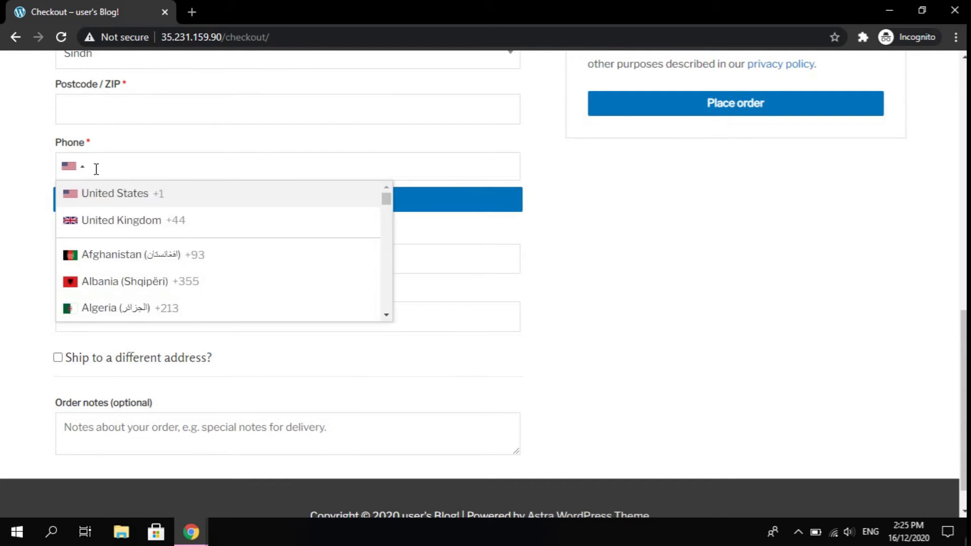
scroll(157, 265, down, 20)
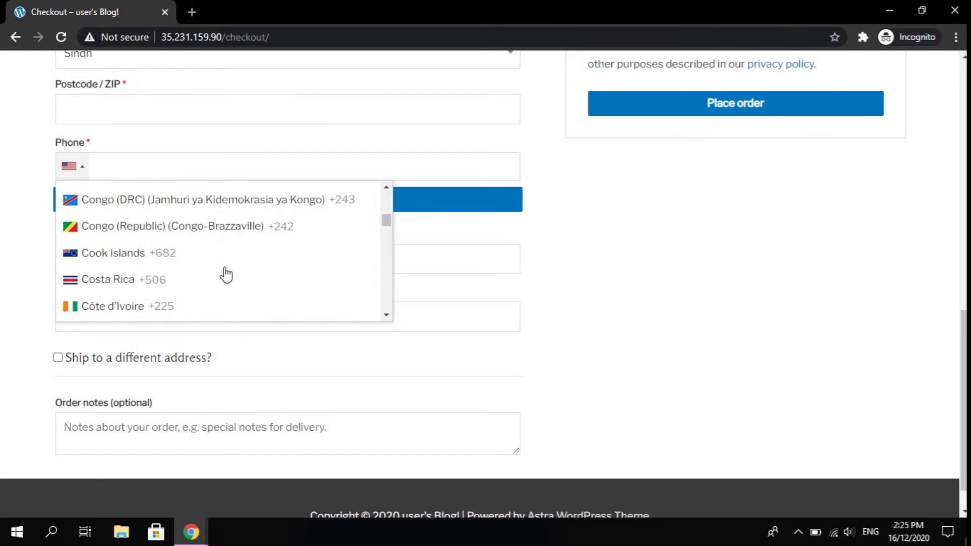
scroll(226, 275, down, 5)
scroll(226, 274, up, 20)
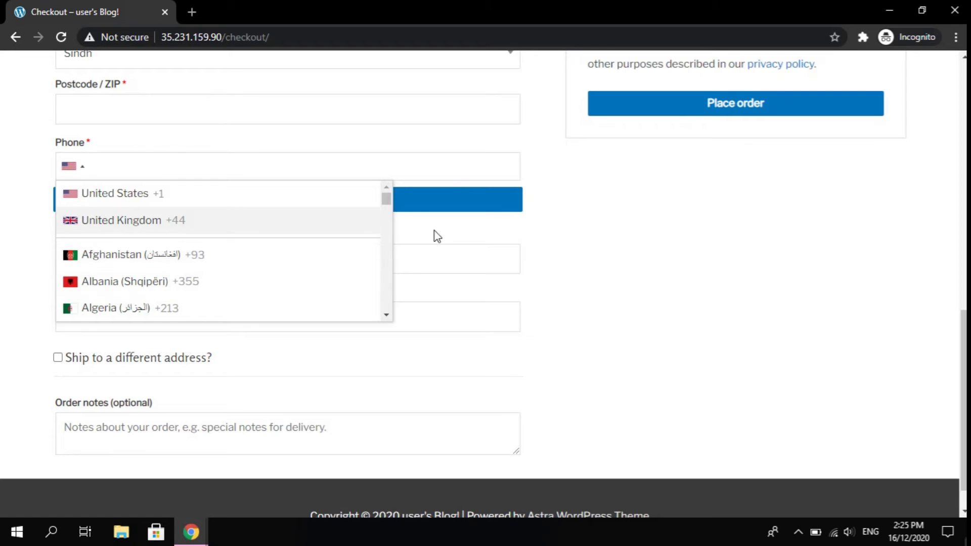
scroll(827, 303, up, 7)
scroll(826, 304, down, 4)
scroll(827, 303, up, 3)
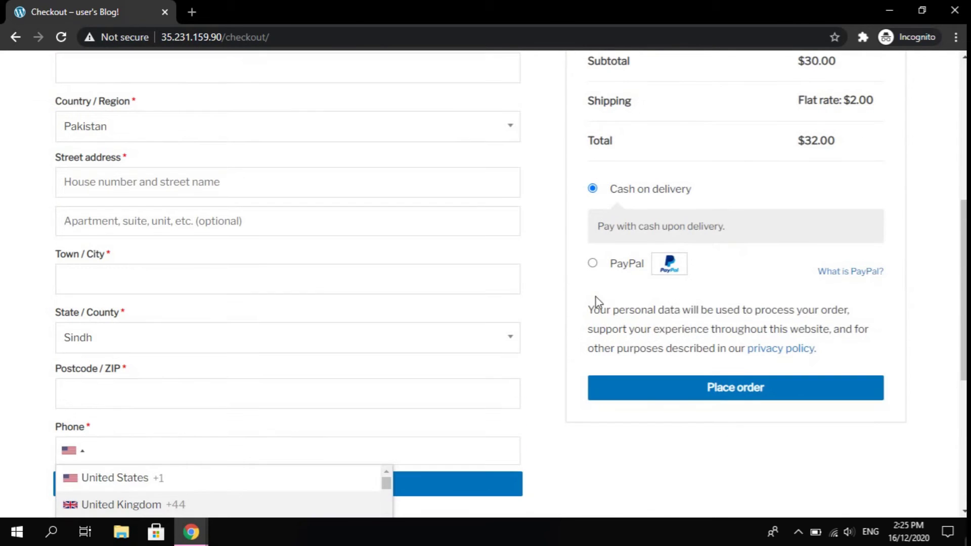
click(540, 413)
- Choose PayPal as the payment method to compare the phone verification fields, then close the incognito window
scroll(557, 354, down, 1)
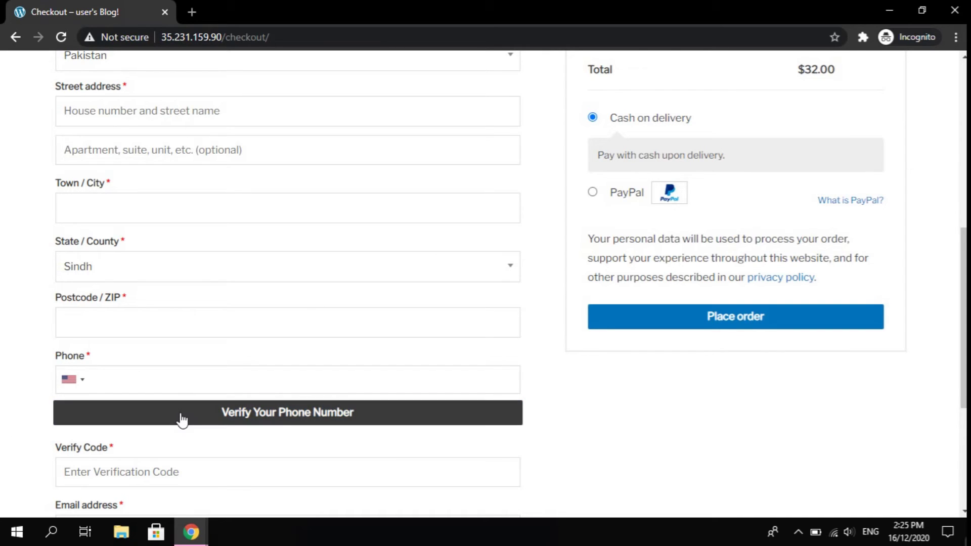
click(591, 193)
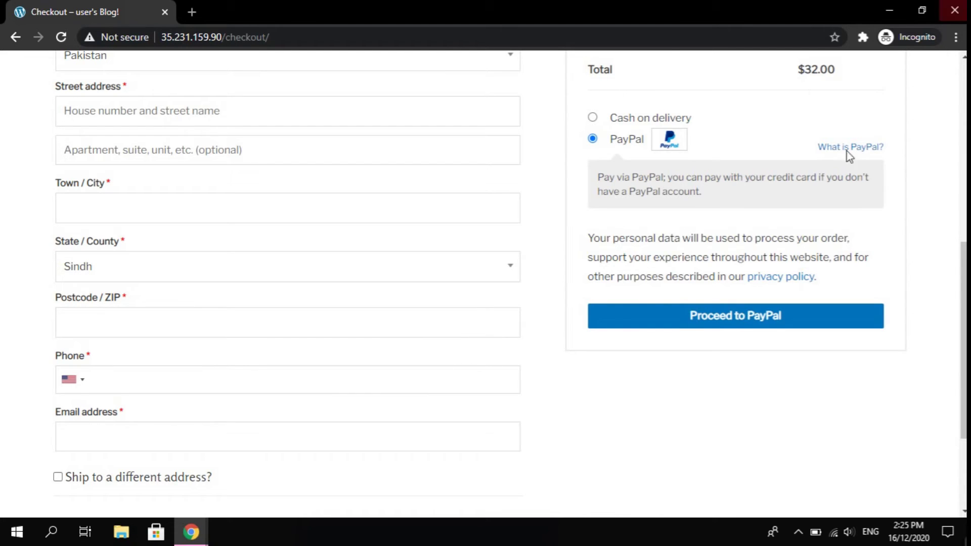
click(955, 12)
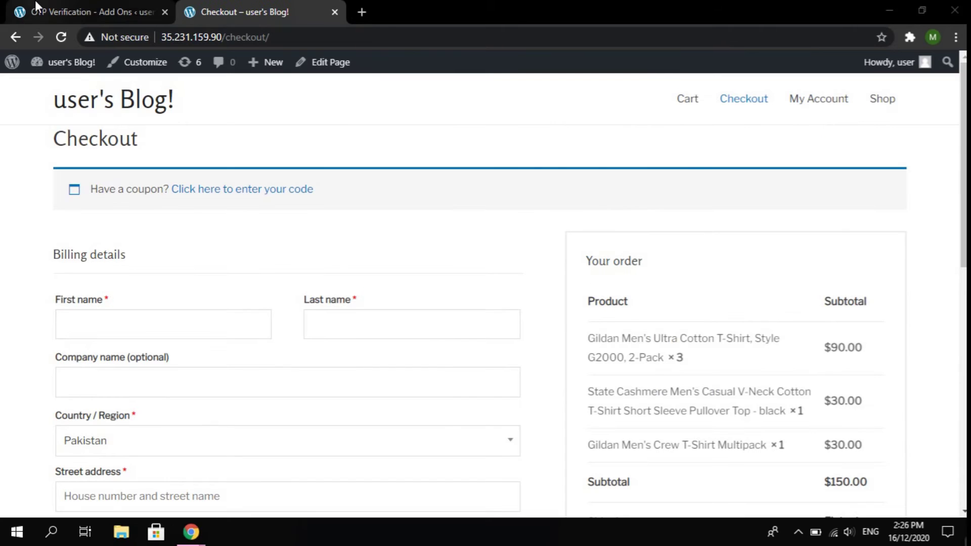
- Return to the OTP verification add-ons list and review the Custom Messages and WooCommerce SMS Notification entries
click(80, 12)
click(325, 217)
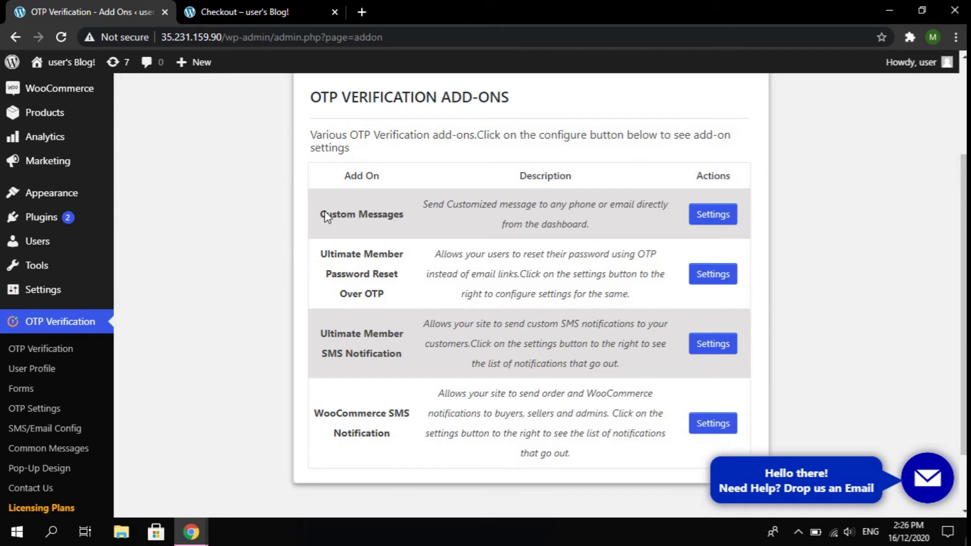
drag(324, 217, 423, 223)
click(422, 222)
drag(316, 410, 410, 443)
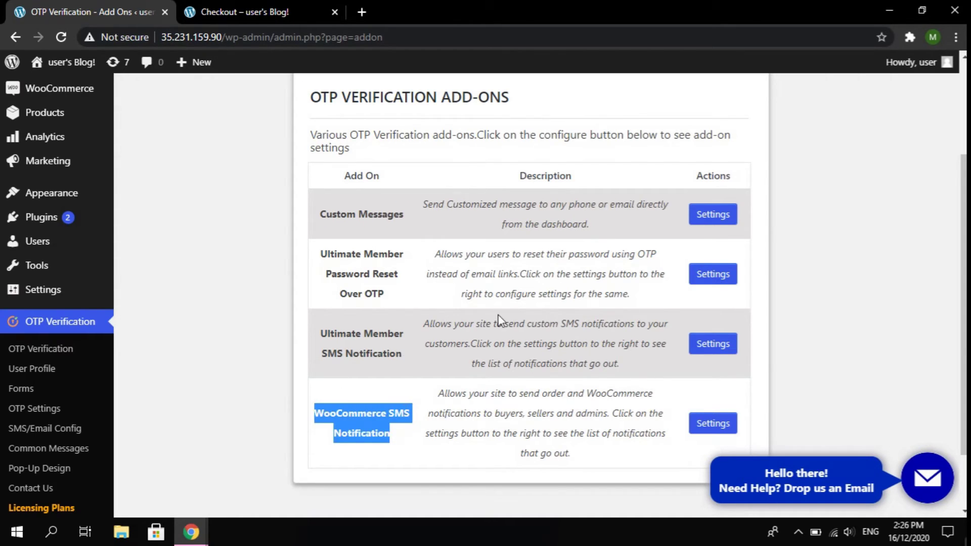
scroll(550, 333, down, 2)
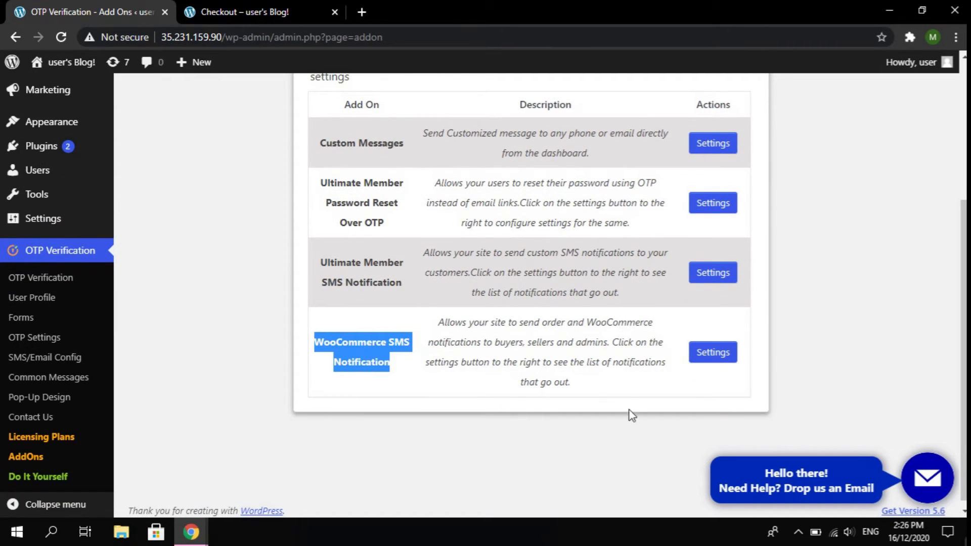
click(334, 362)
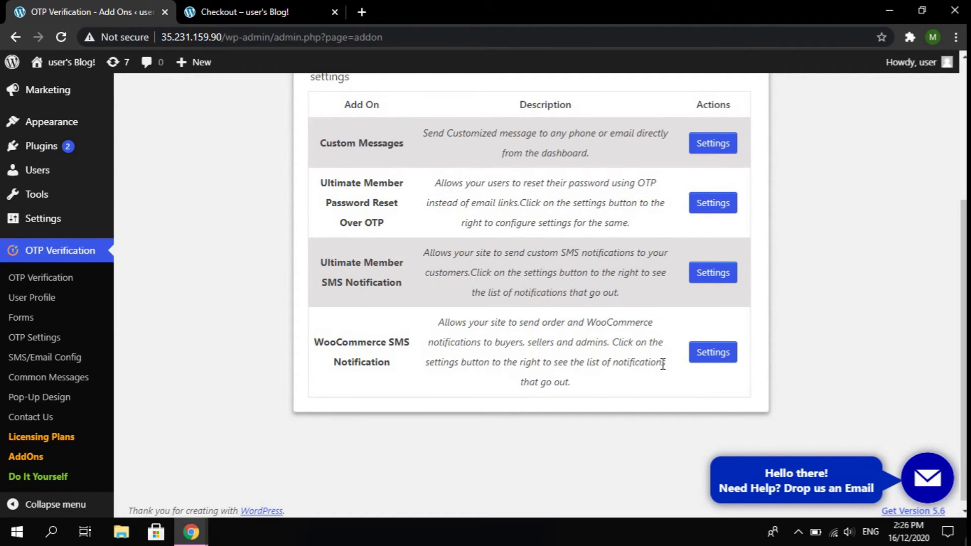
- Open the WooCommerce SMS Notification add-on's settings and examine the available SMS types and recipients
click(716, 364)
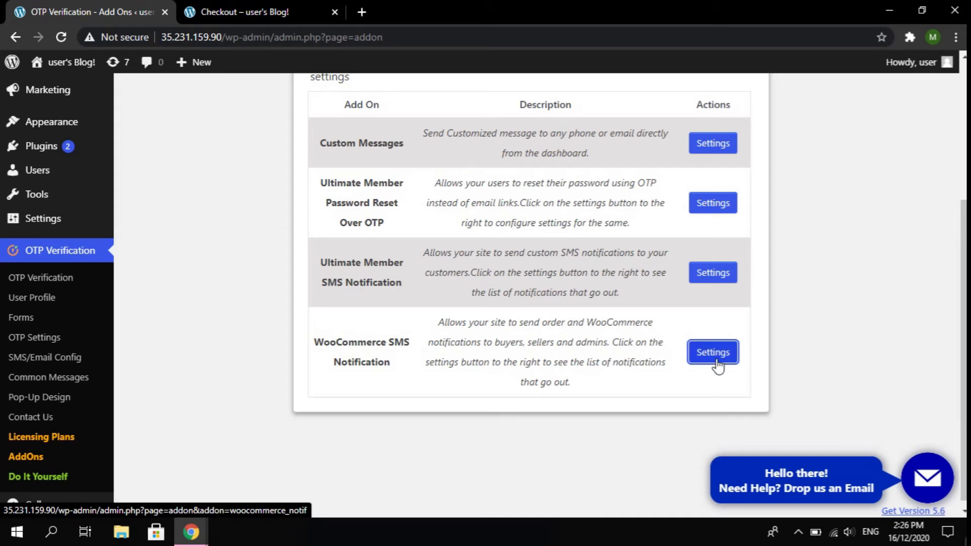
scroll(718, 287, down, 3)
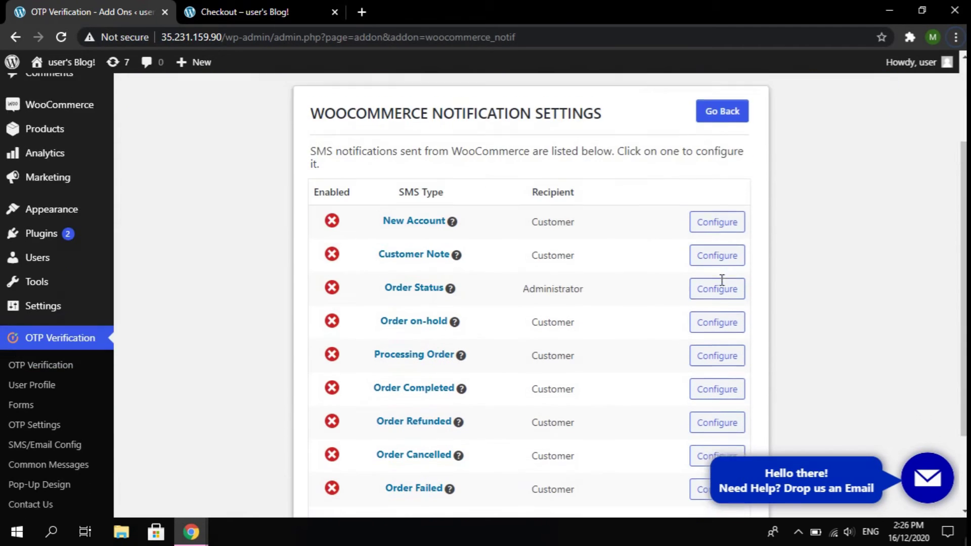
drag(398, 176, 435, 188)
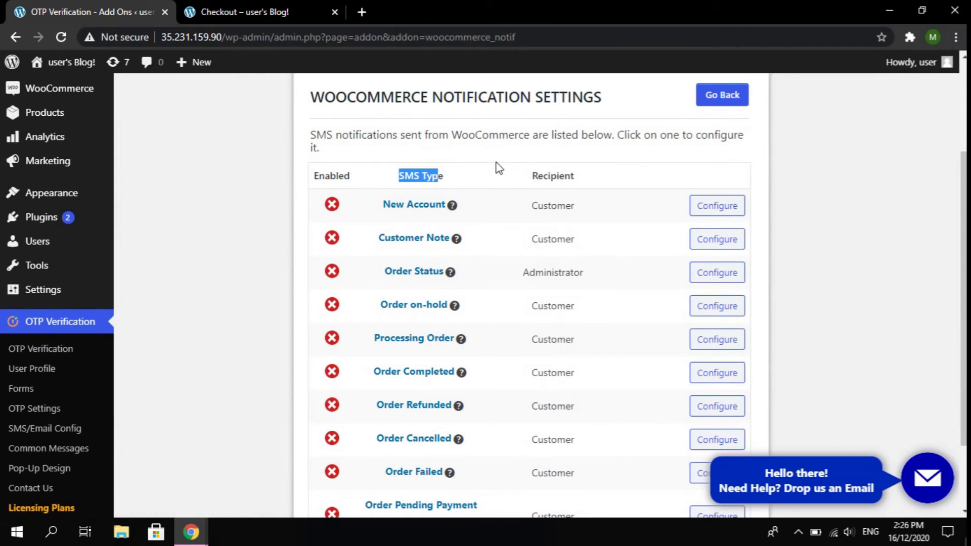
- Review the recipients of the WooCommerce SMS notifications and read the description of the New Account notification
scroll(648, 180, down, 2)
click(915, 206)
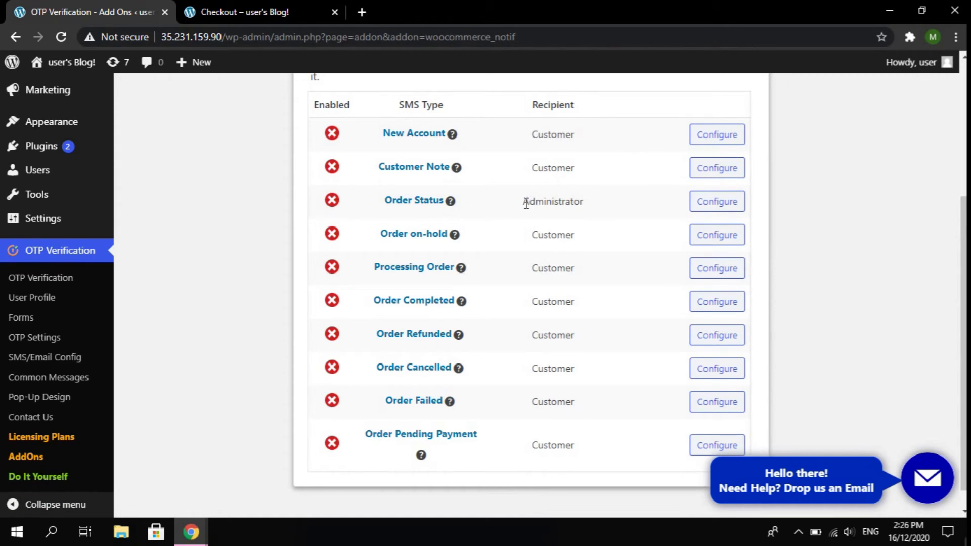
drag(524, 201, 613, 204)
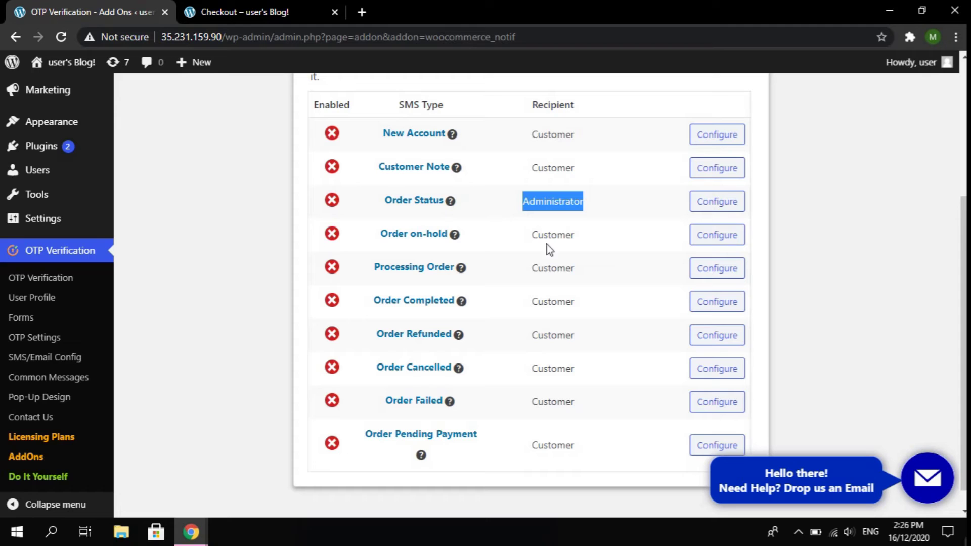
mouse_move(451, 134)
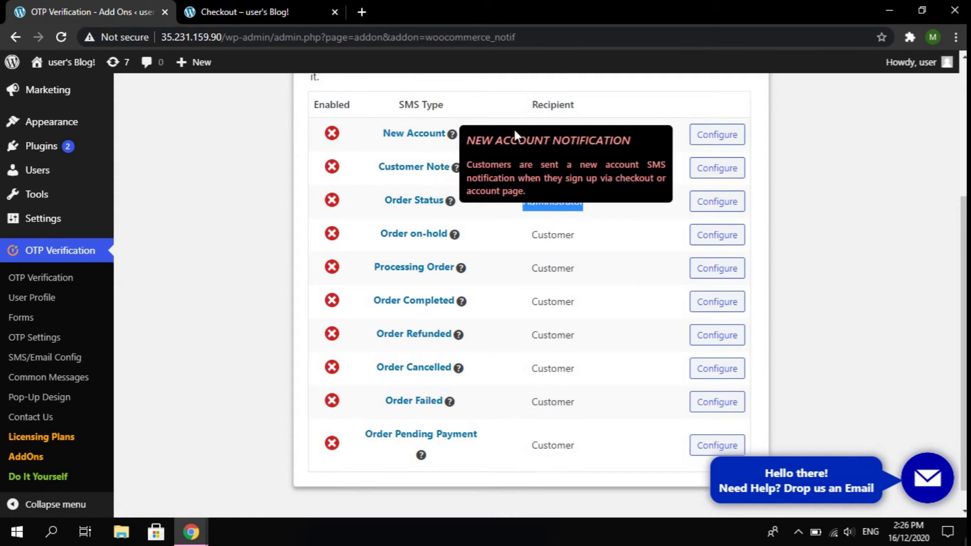
drag(526, 108, 579, 109)
double_click(574, 135)
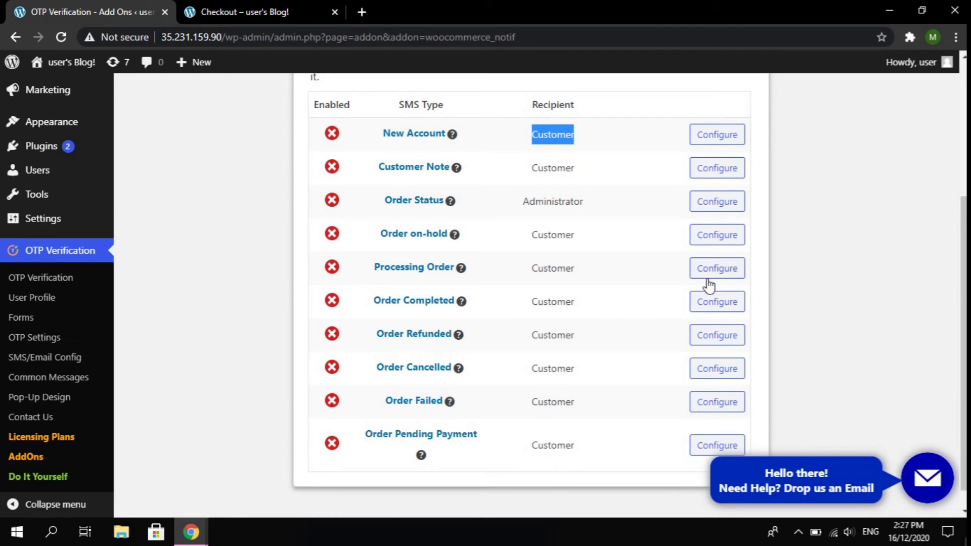
- Open the Order Completed notification's configuration and enable this SMS notification
click(721, 309)
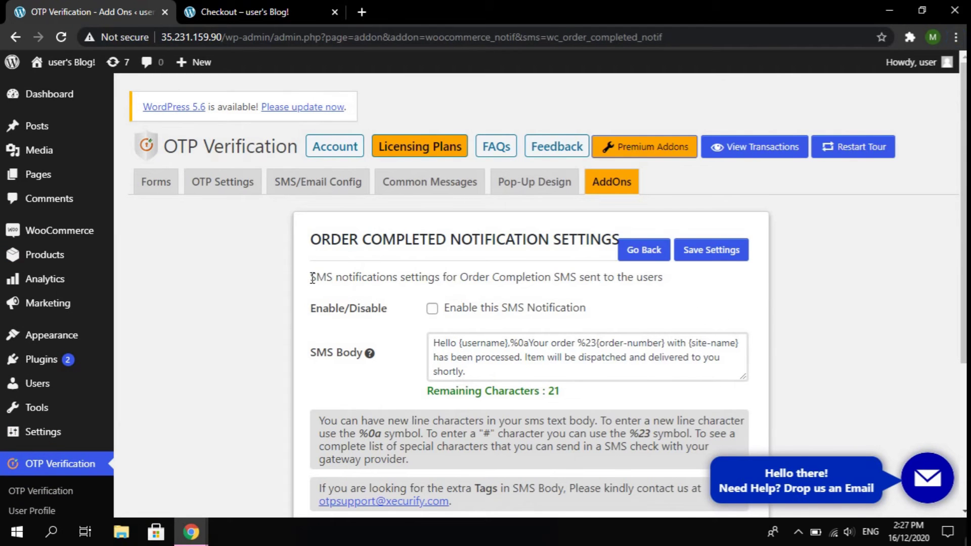
drag(312, 277, 679, 282)
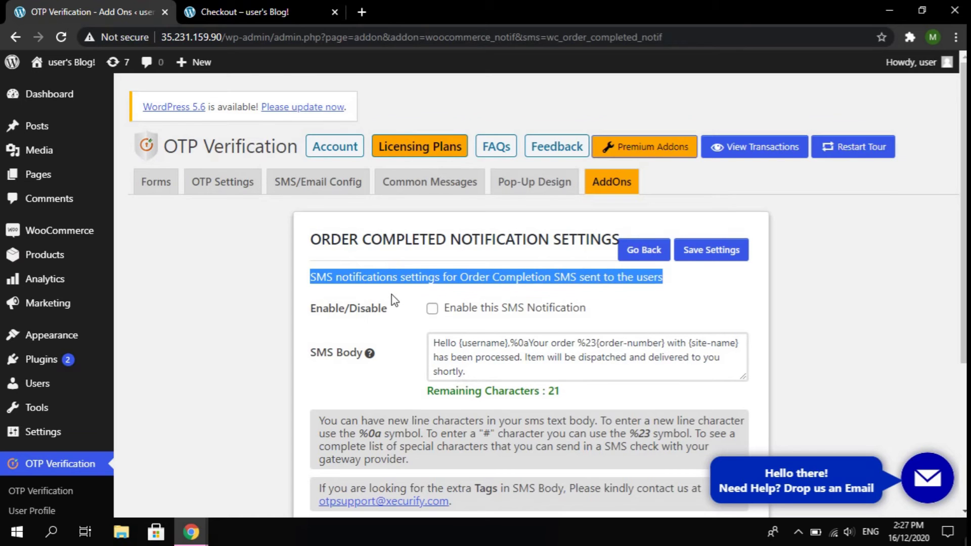
scroll(394, 299, down, 1)
drag(311, 238, 397, 253)
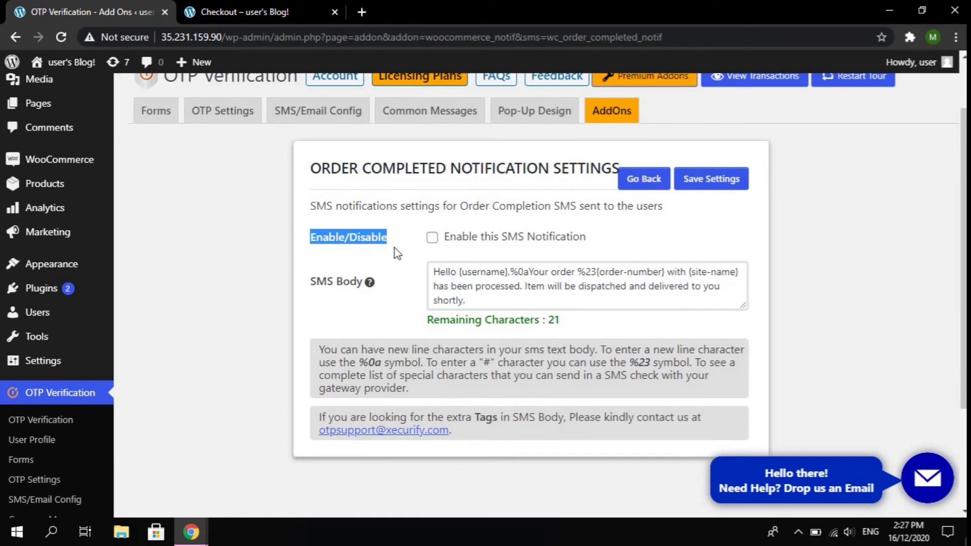
click(432, 238)
click(404, 255)
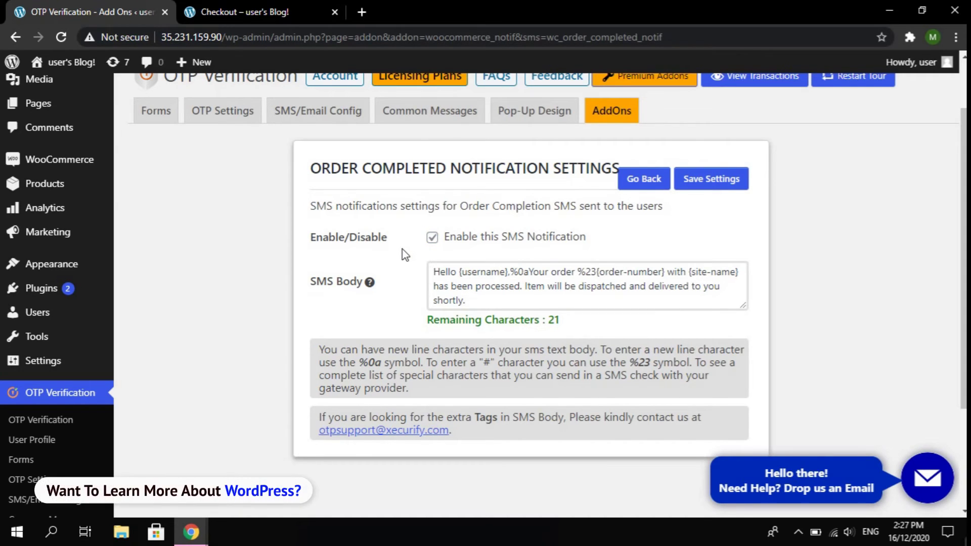
- Examine the Order Completed SMS body, including its greeting, username and order-number placeholders, and closing delivery sentence
triple_click(501, 294)
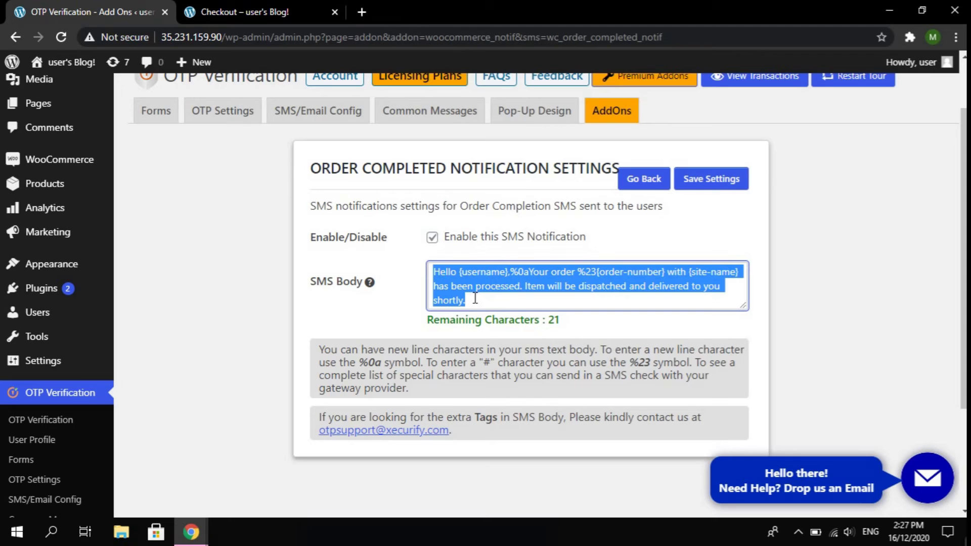
click(410, 321)
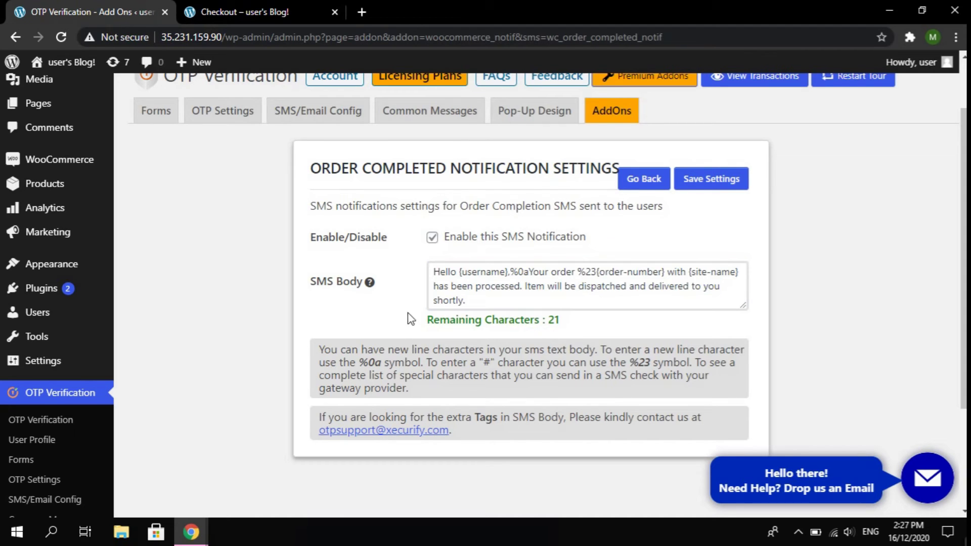
double_click(436, 273)
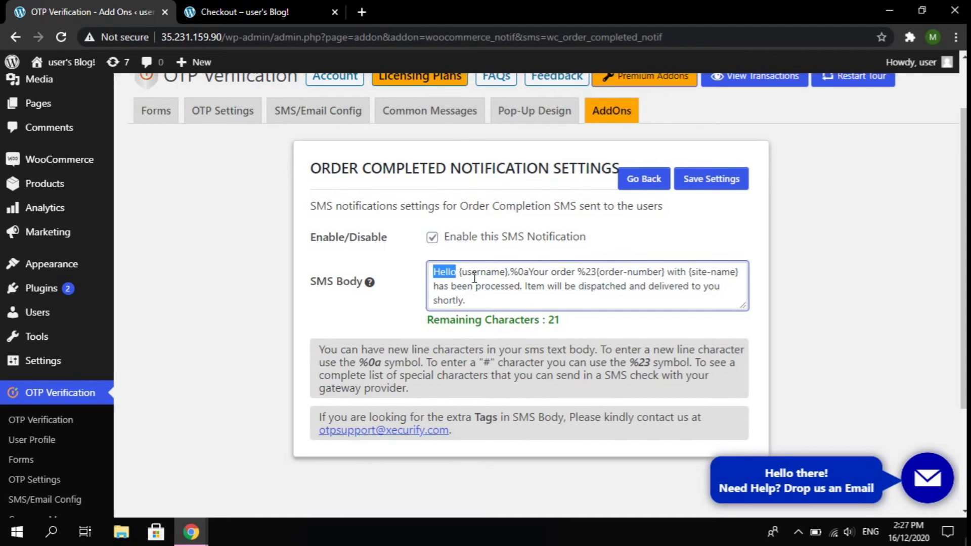
double_click(475, 273)
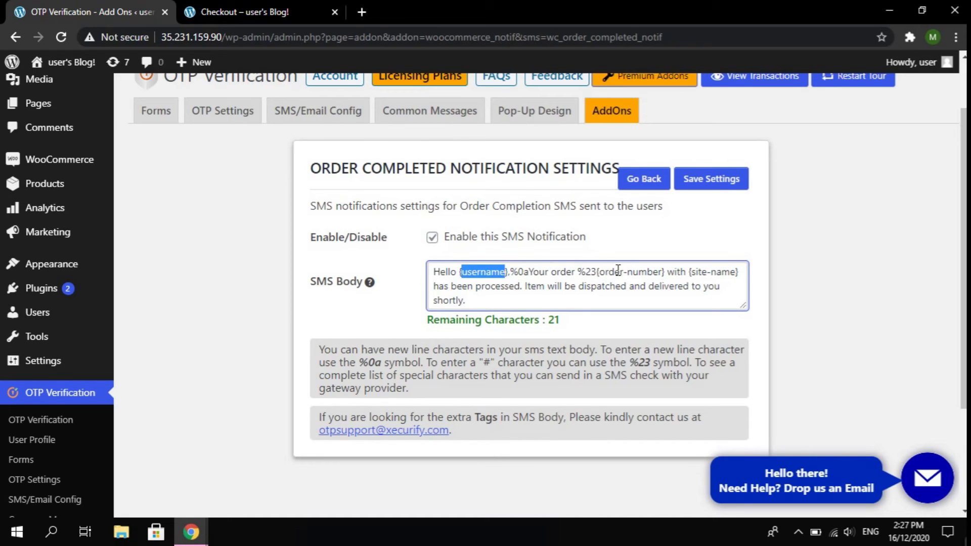
drag(605, 272, 656, 274)
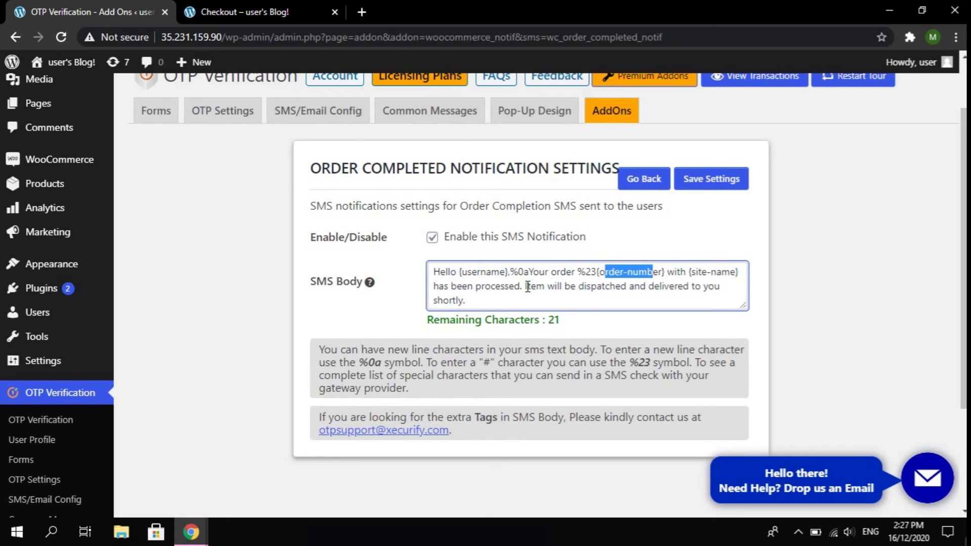
drag(523, 287, 559, 318)
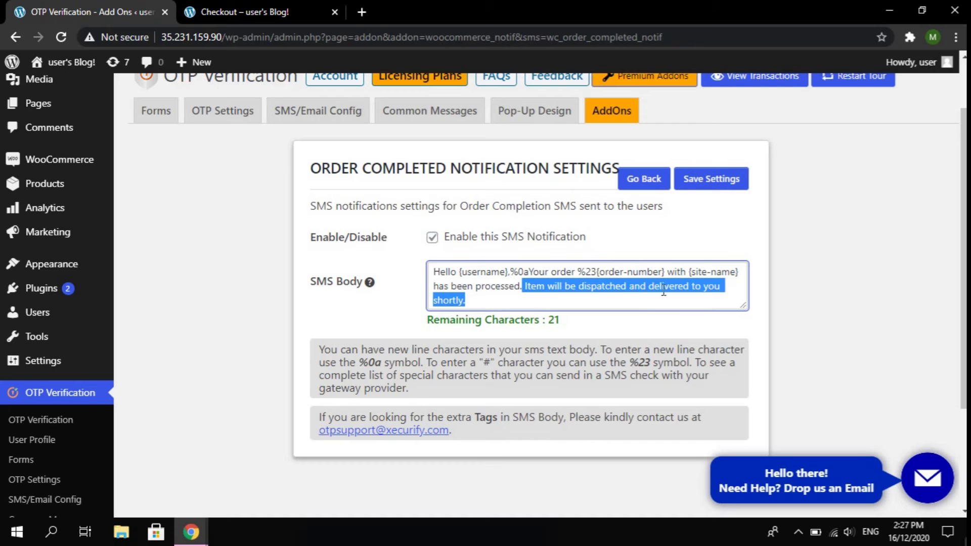
scroll(505, 299, down, 1)
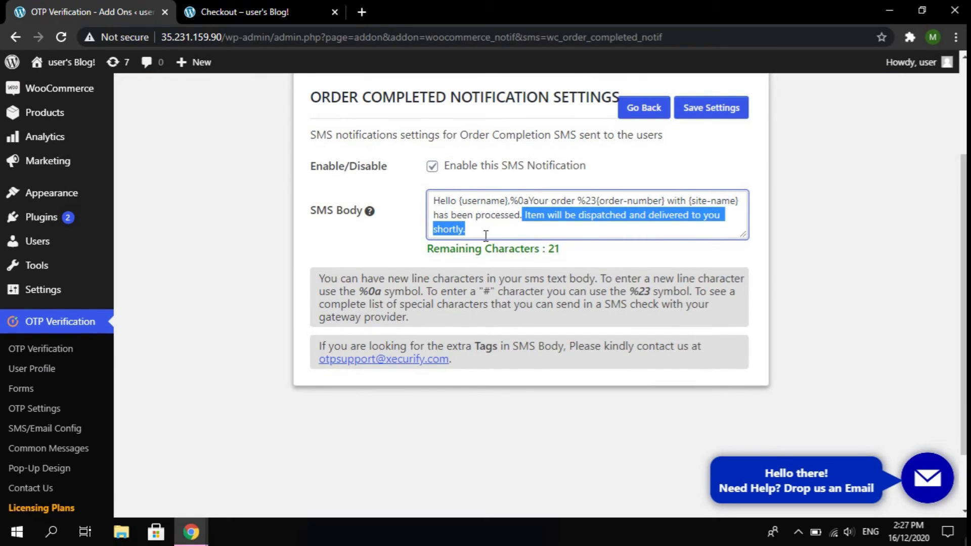
- Read the note below the SMS body about new line and "#" symbols and the gateway provider's special characters
drag(321, 278, 452, 323)
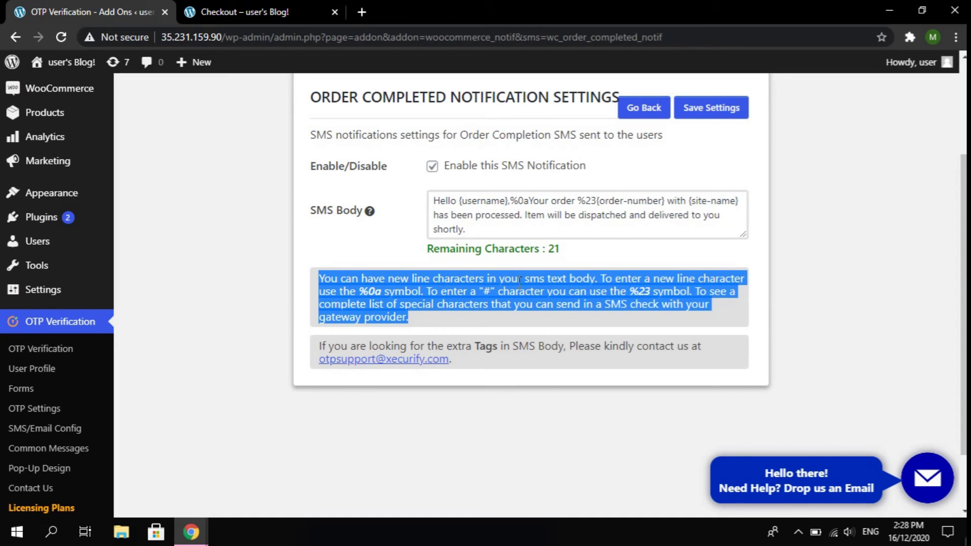
click(605, 279)
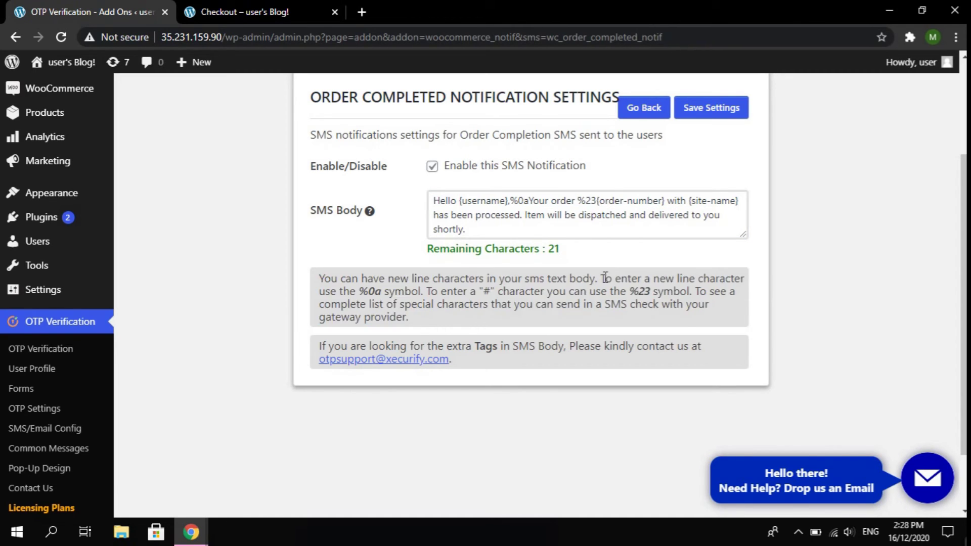
drag(362, 292, 382, 292)
drag(628, 291, 651, 292)
drag(325, 318, 419, 325)
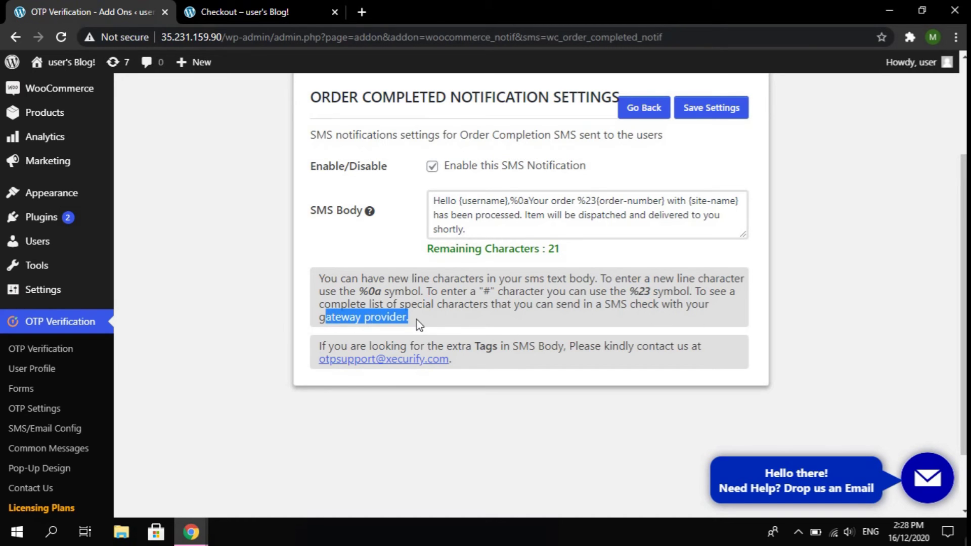
scroll(590, 324, up, 1)
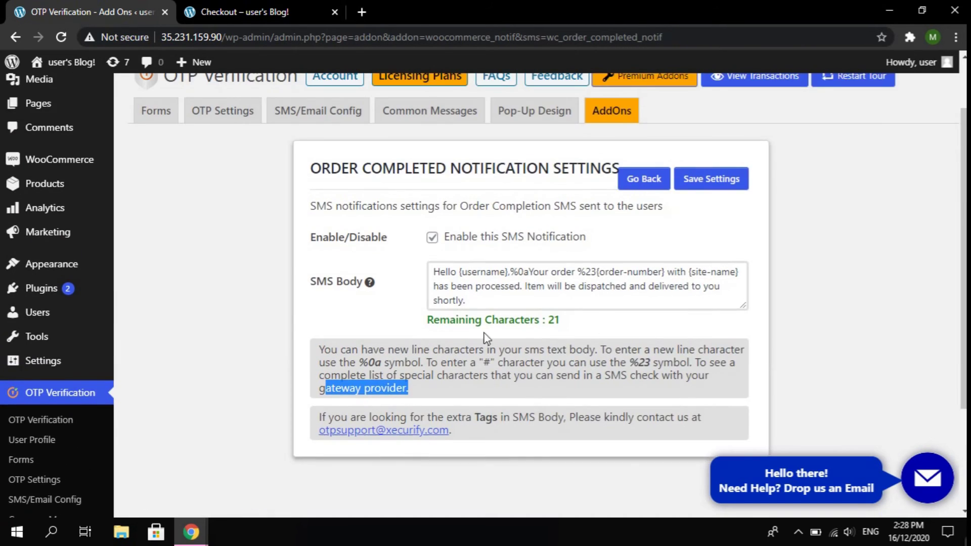
scroll(585, 372, up, 1)
scroll(521, 323, down, 2)
scroll(449, 349, up, 1)
click(337, 369)
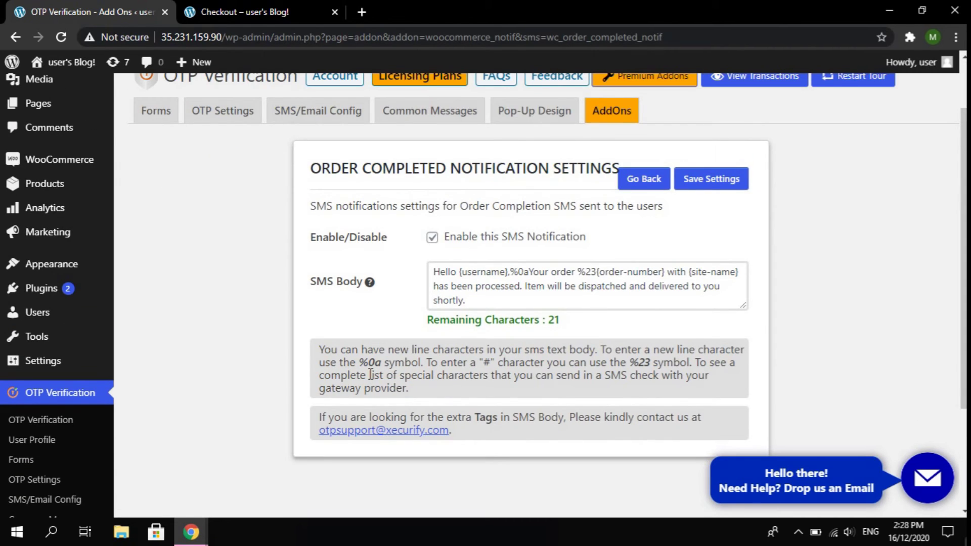
- Check where the username and order-number tags and the %0a and %23 codes are used in the SMS body
drag(463, 274, 506, 273)
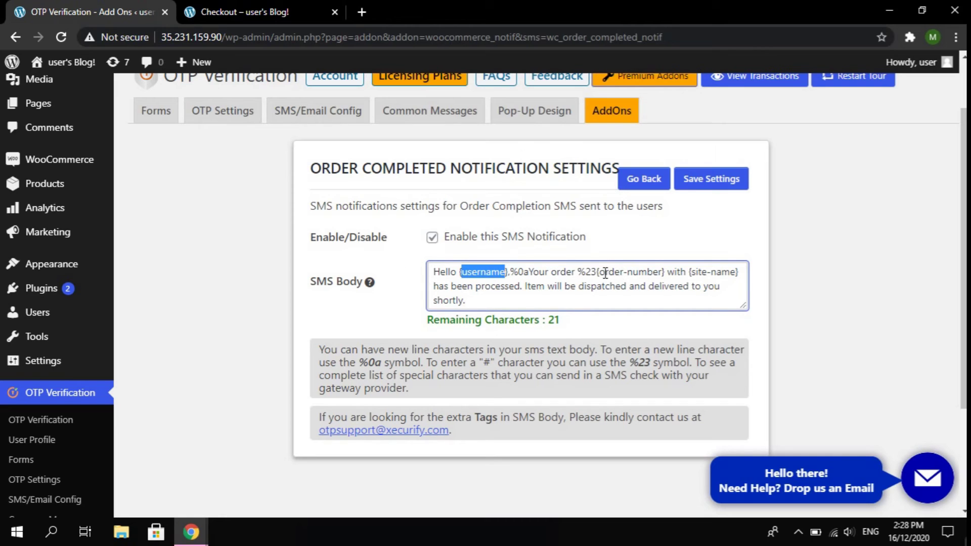
drag(605, 271, 658, 272)
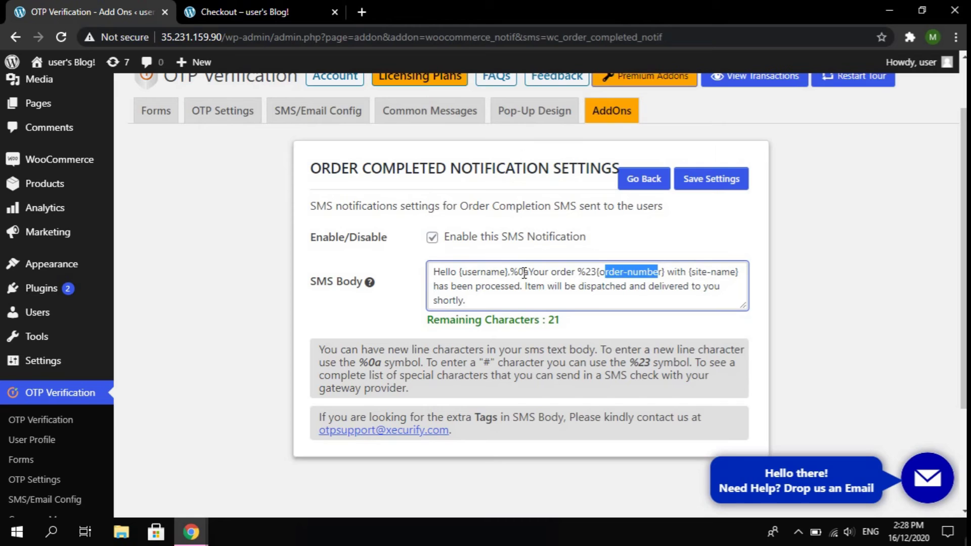
drag(528, 272, 510, 273)
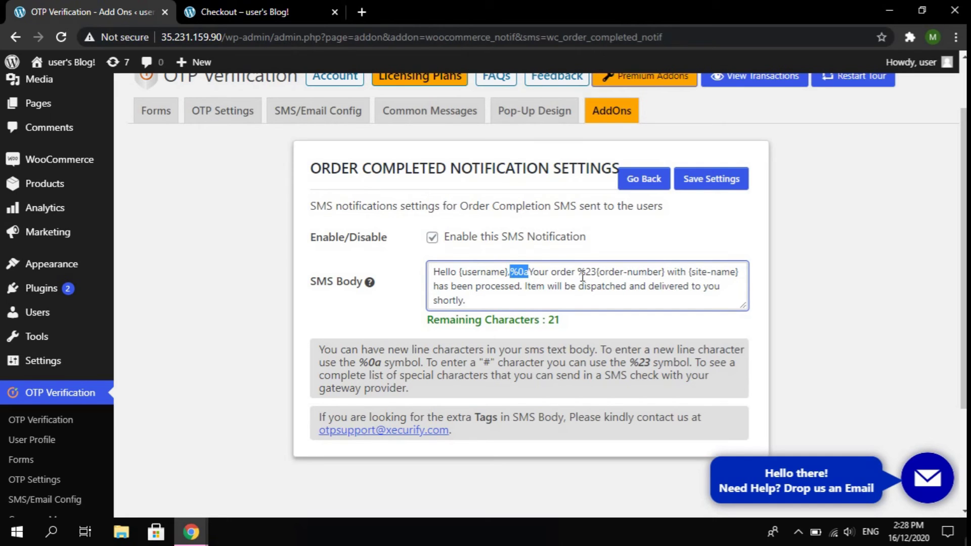
drag(578, 272, 595, 273)
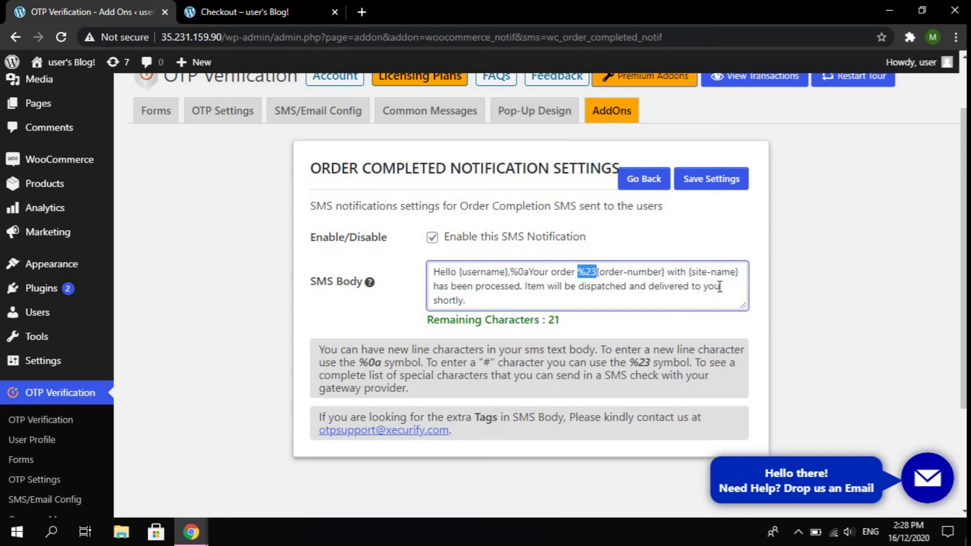
click(881, 289)
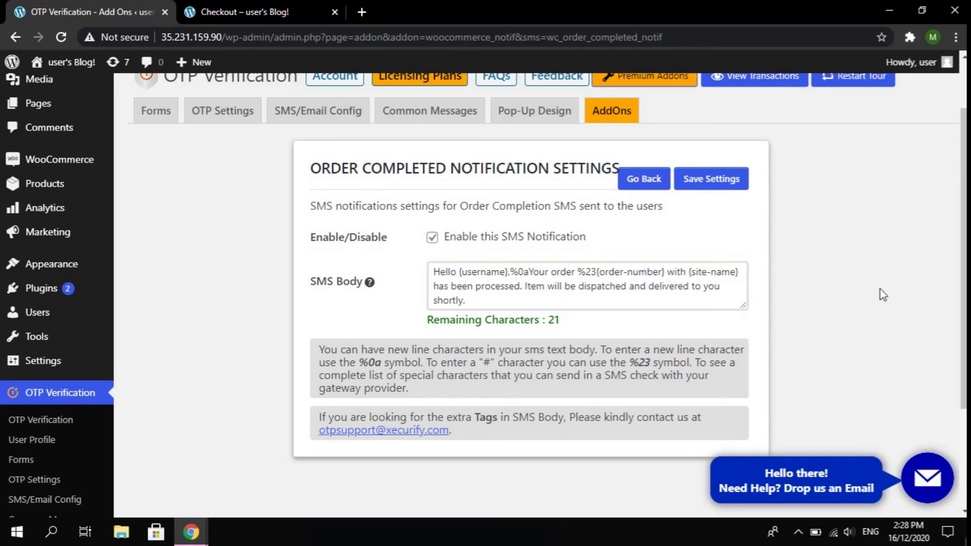
- Save the Order Completed notification settings, then return to the WooCommerce notification list and review the enabled states
click(707, 183)
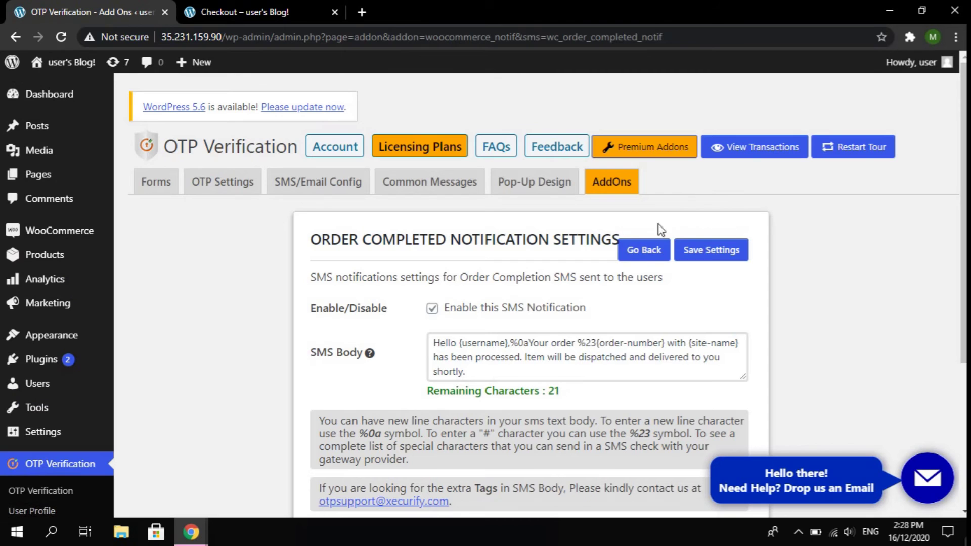
scroll(427, 323, down, 4)
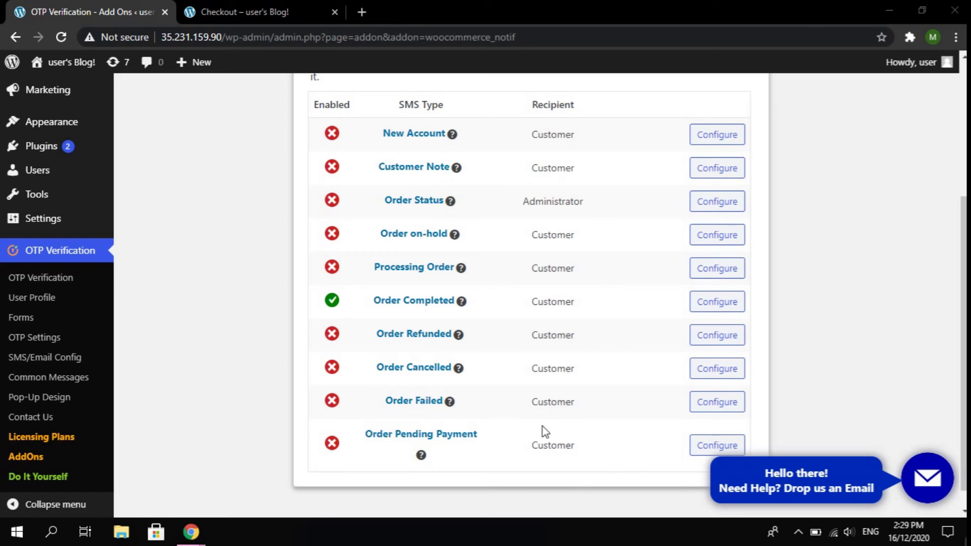
mouse_move(422, 451)
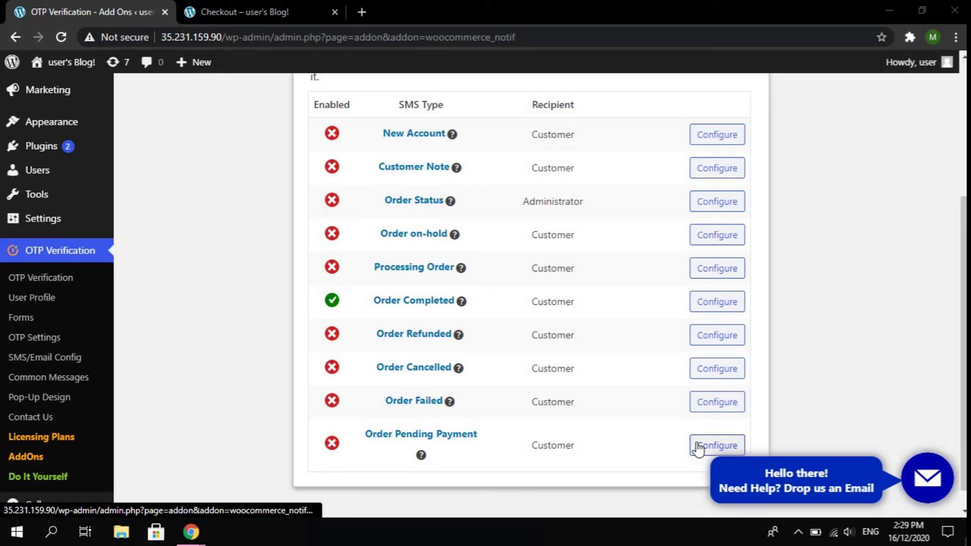
scroll(126, 318, up, 5)
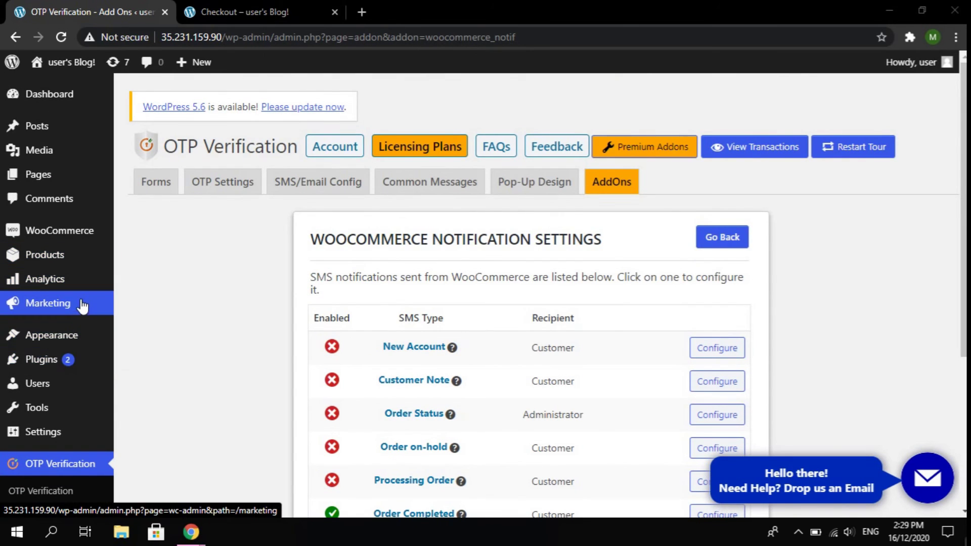
- Open the Analytics report for orders in a new browser tab and switch to it
mouse_move(96, 288)
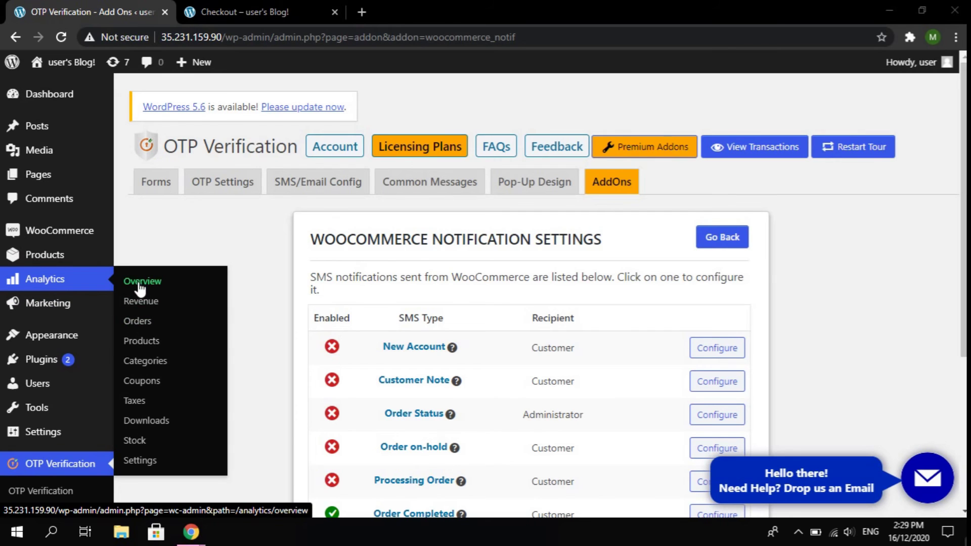
right_click(142, 326)
click(174, 334)
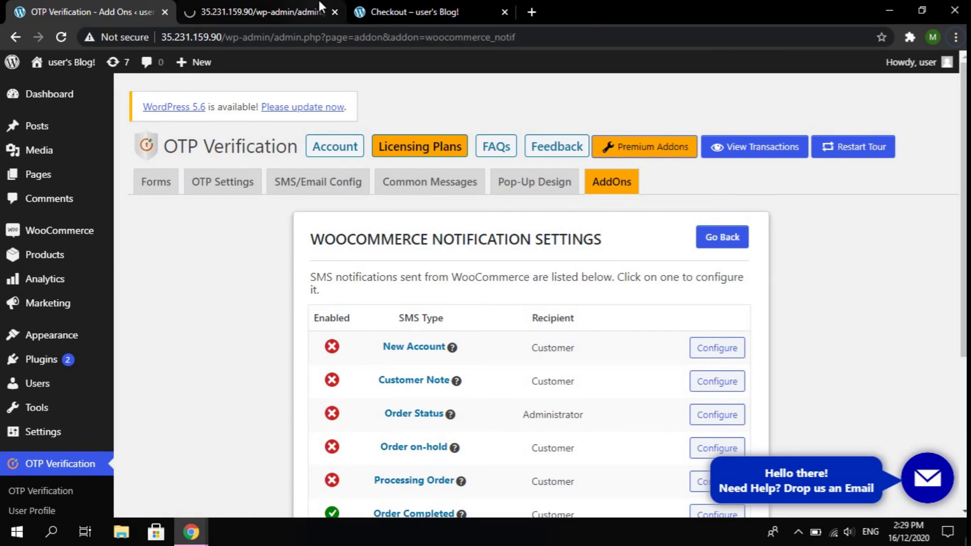
click(319, 5)
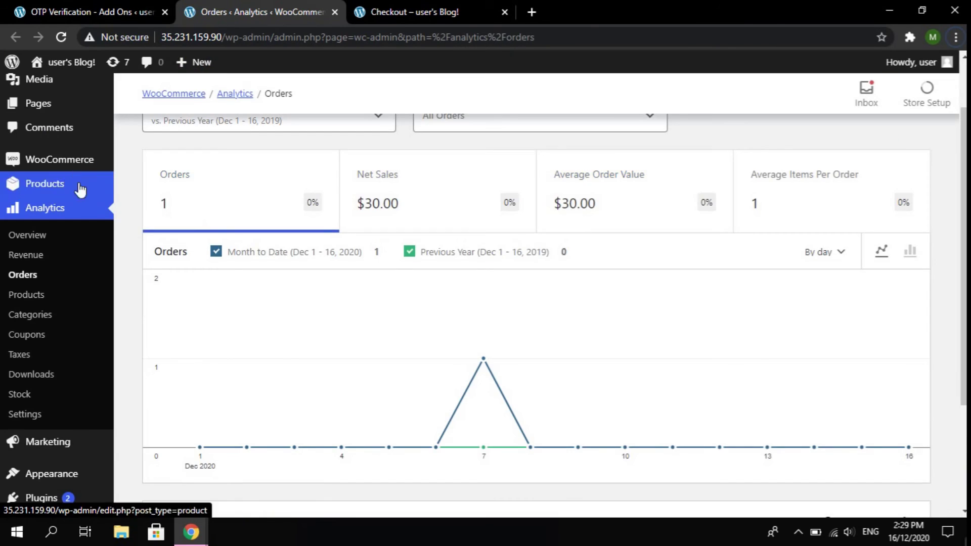
- Go to the WooCommerce orders list and open the completed order dated Dec 7, 2020
scroll(696, 341, up, 2)
mouse_move(105, 233)
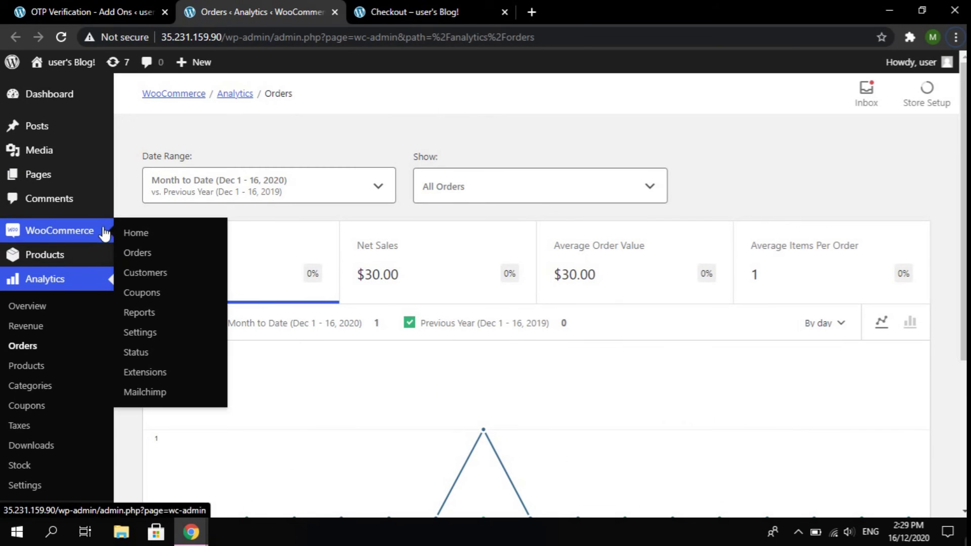
click(148, 259)
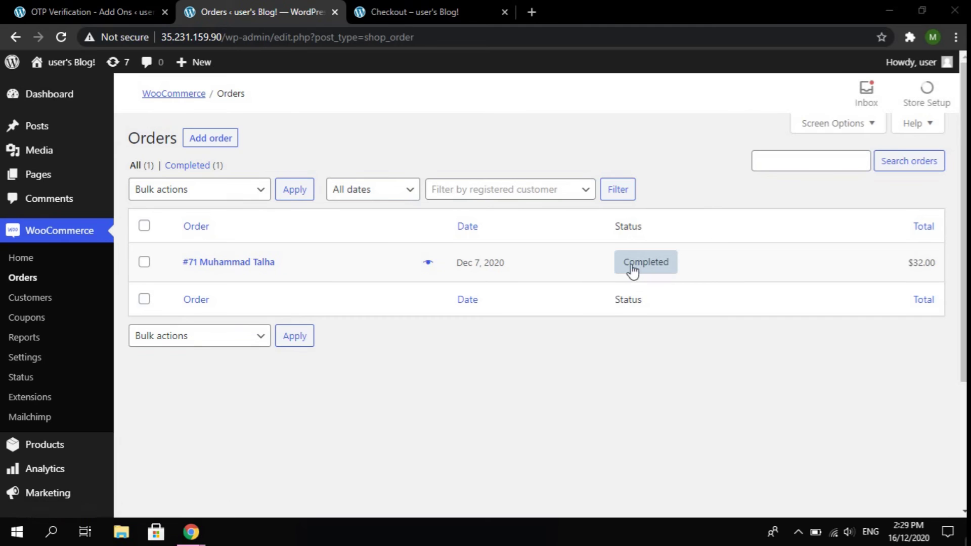
click(220, 271)
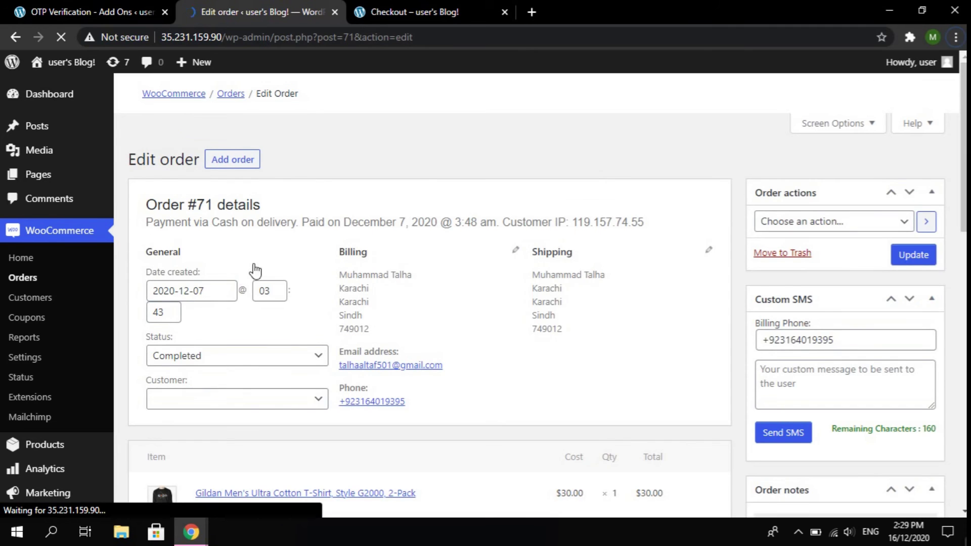
- Review the status options available for the order and leave the list without choosing a different one
scroll(245, 232, down, 2)
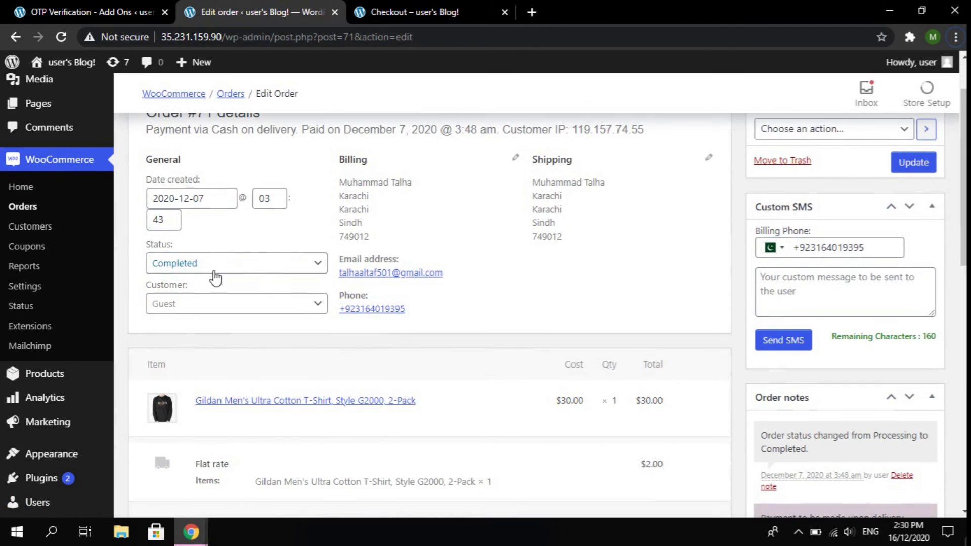
click(289, 274)
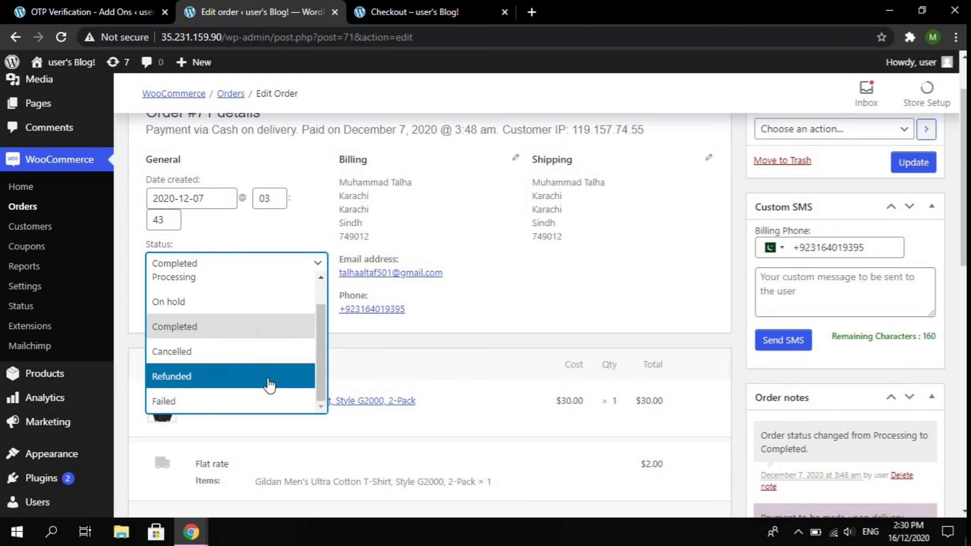
click(733, 263)
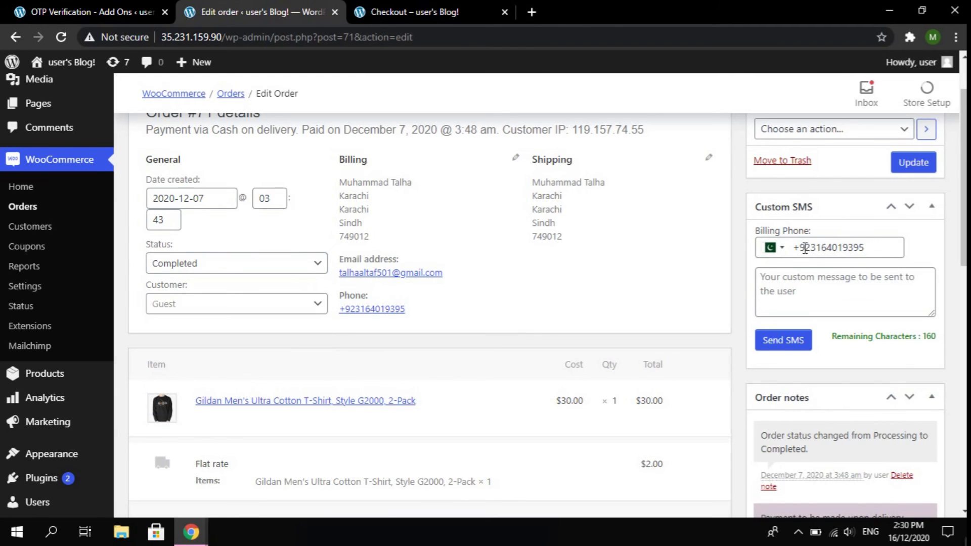
- Examine the billing phone and message fields of the order's Custom SMS box, and check the order status options again
drag(797, 247, 887, 246)
click(864, 292)
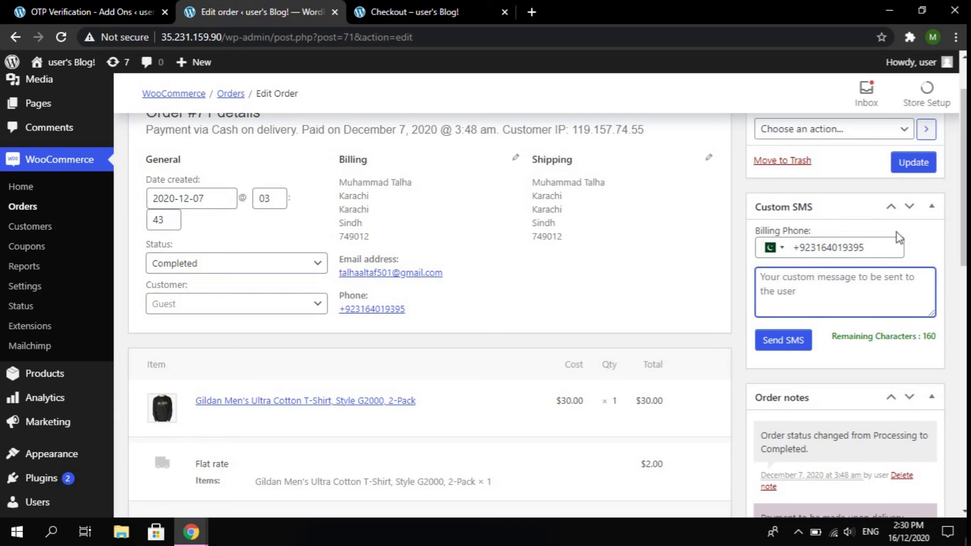
drag(797, 247, 905, 247)
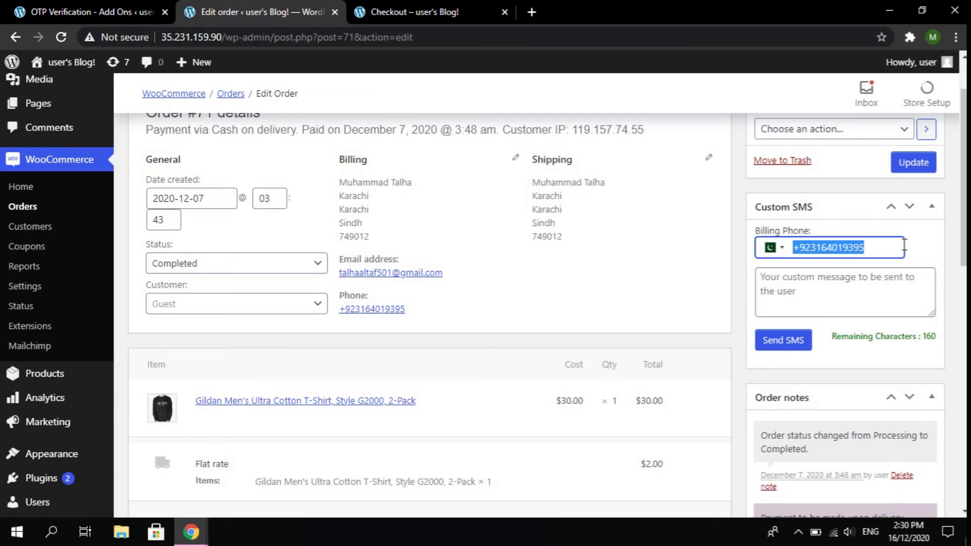
click(805, 295)
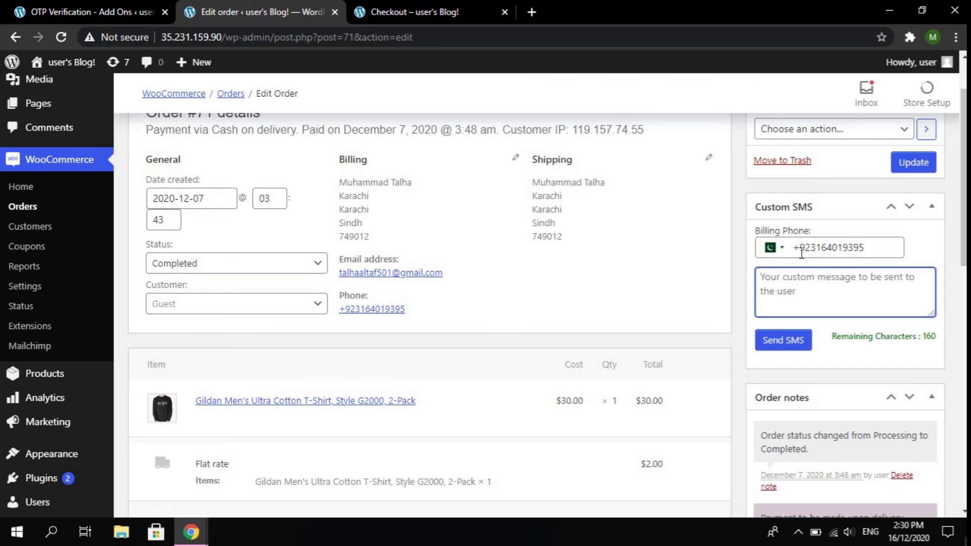
drag(799, 247, 915, 253)
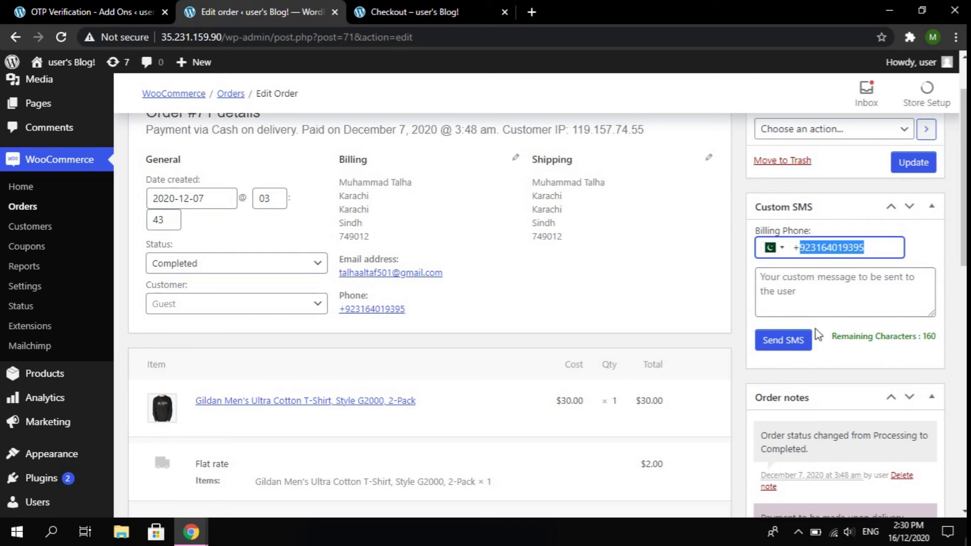
click(236, 268)
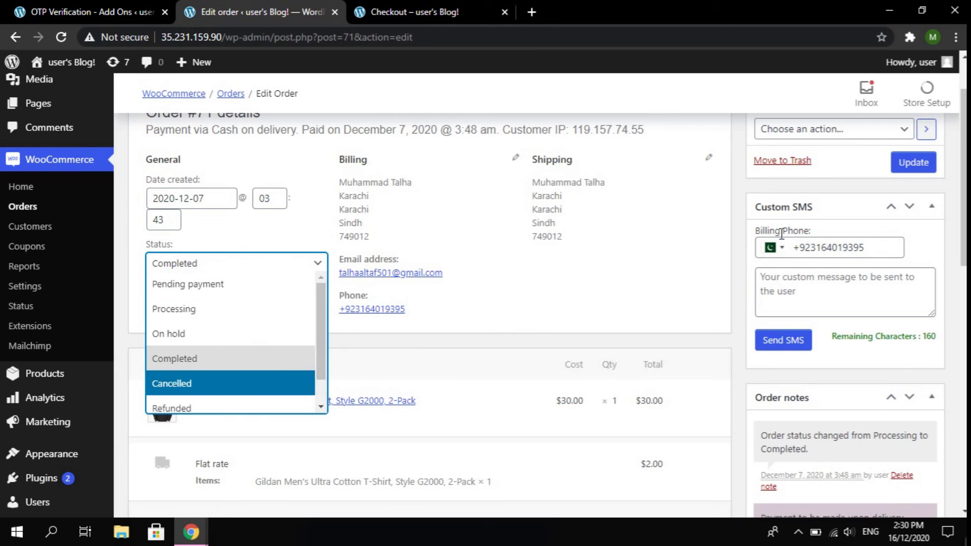
drag(773, 226, 812, 230)
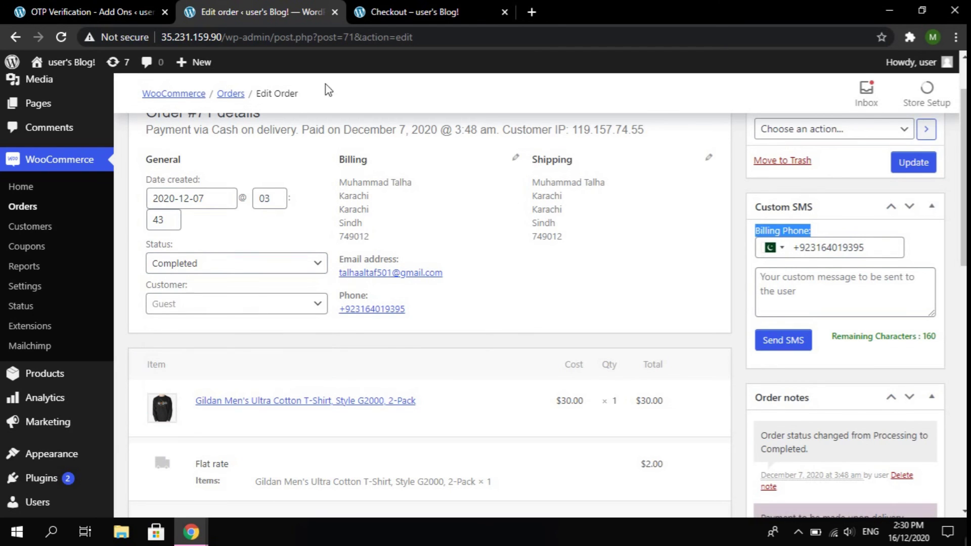
- Close the order's browser tab and open the configuration of the administrator's Order Status SMS notification
click(335, 11)
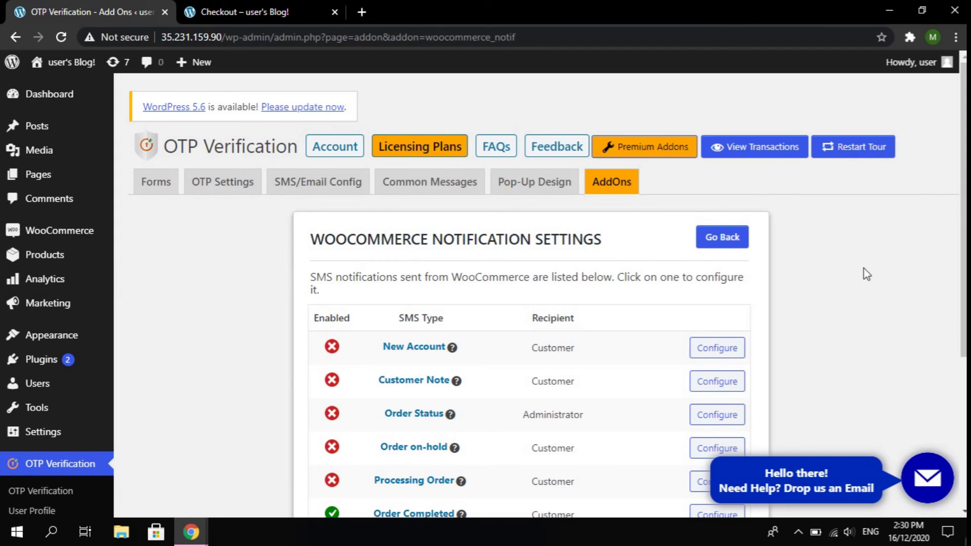
scroll(827, 295, down, 3)
drag(309, 97, 614, 101)
scroll(409, 192, down, 2)
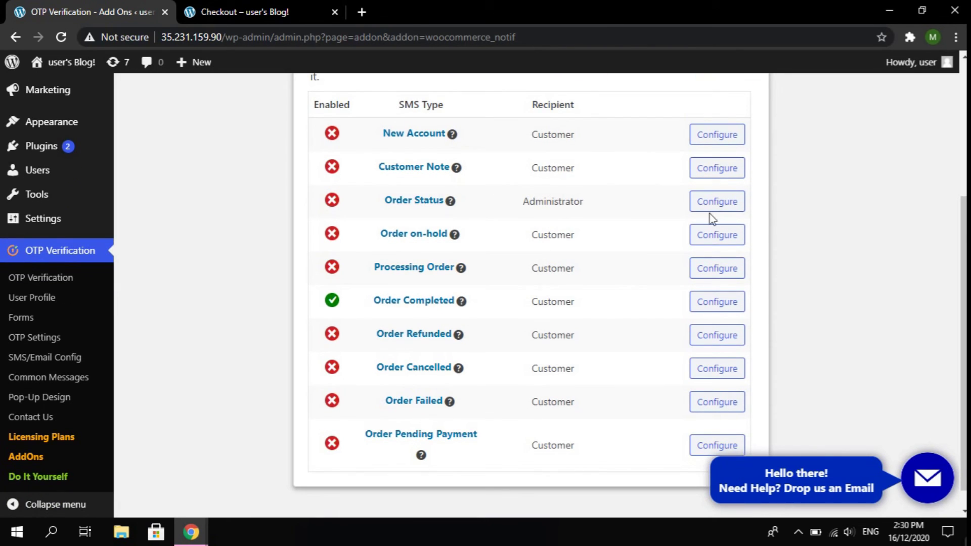
click(714, 201)
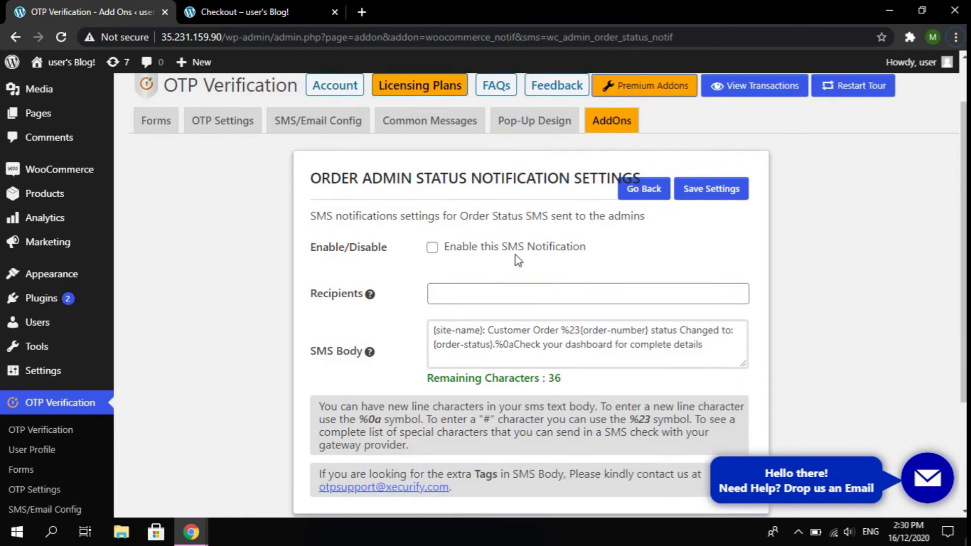
- Check the Recipients field and its help on multiple recipients in the Order Admin Status notification settings
scroll(519, 260, down, 2)
drag(308, 217, 378, 221)
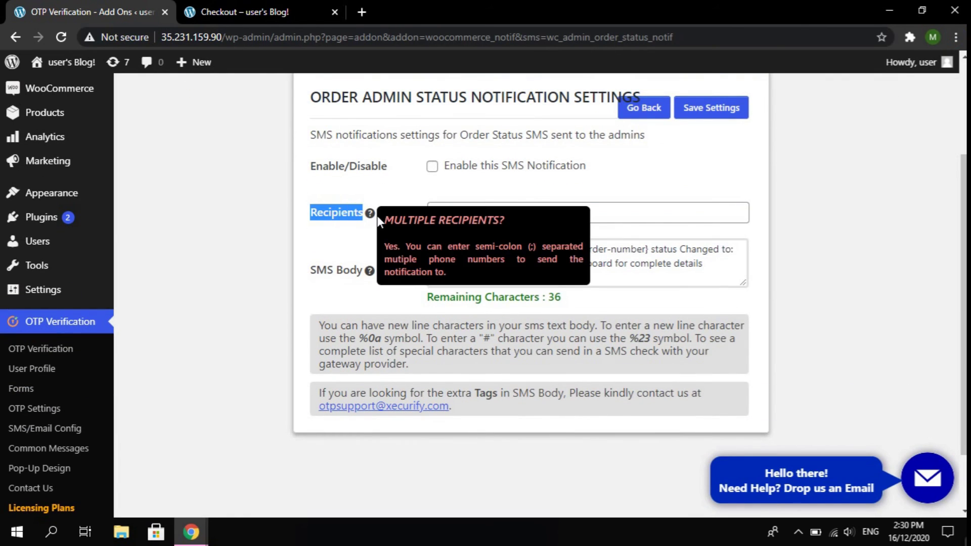
click(461, 212)
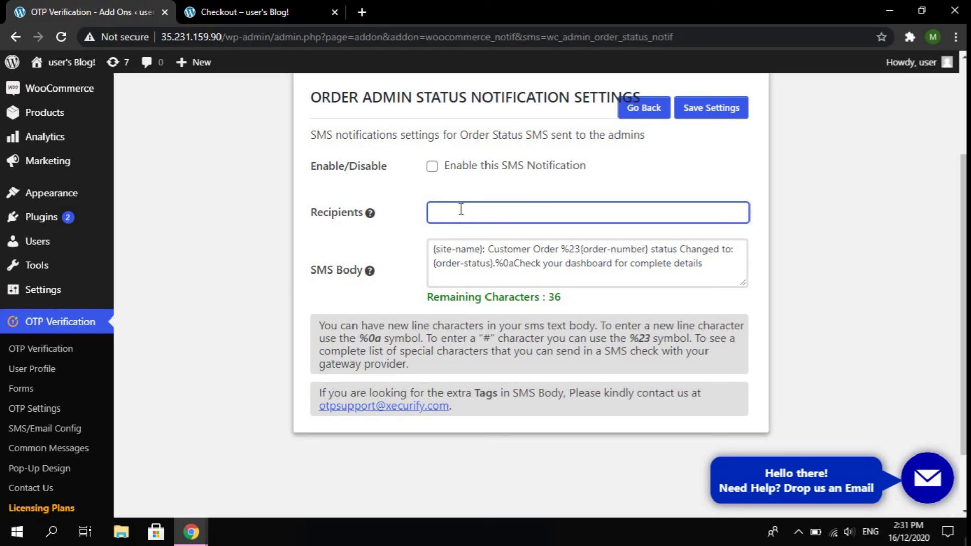
- Return to the WooCommerce notification list without saving and look over the listed SMS types
click(649, 117)
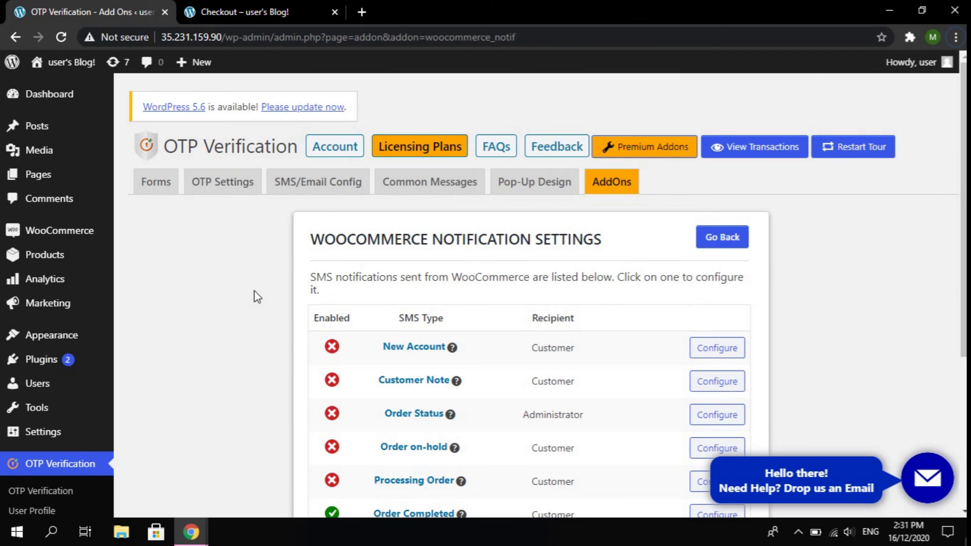
scroll(825, 268, down, 1)
scroll(824, 268, down, 1)
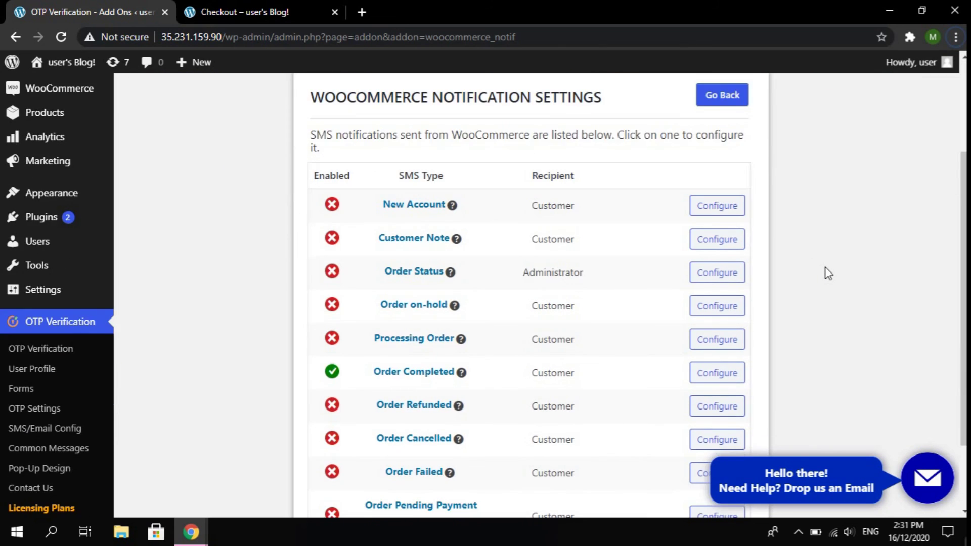
scroll(828, 274, up, 2)
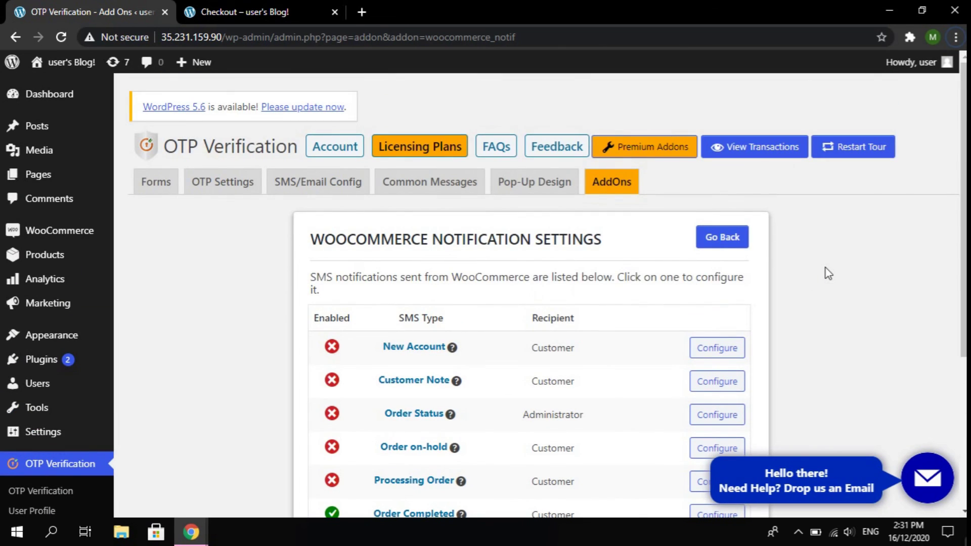